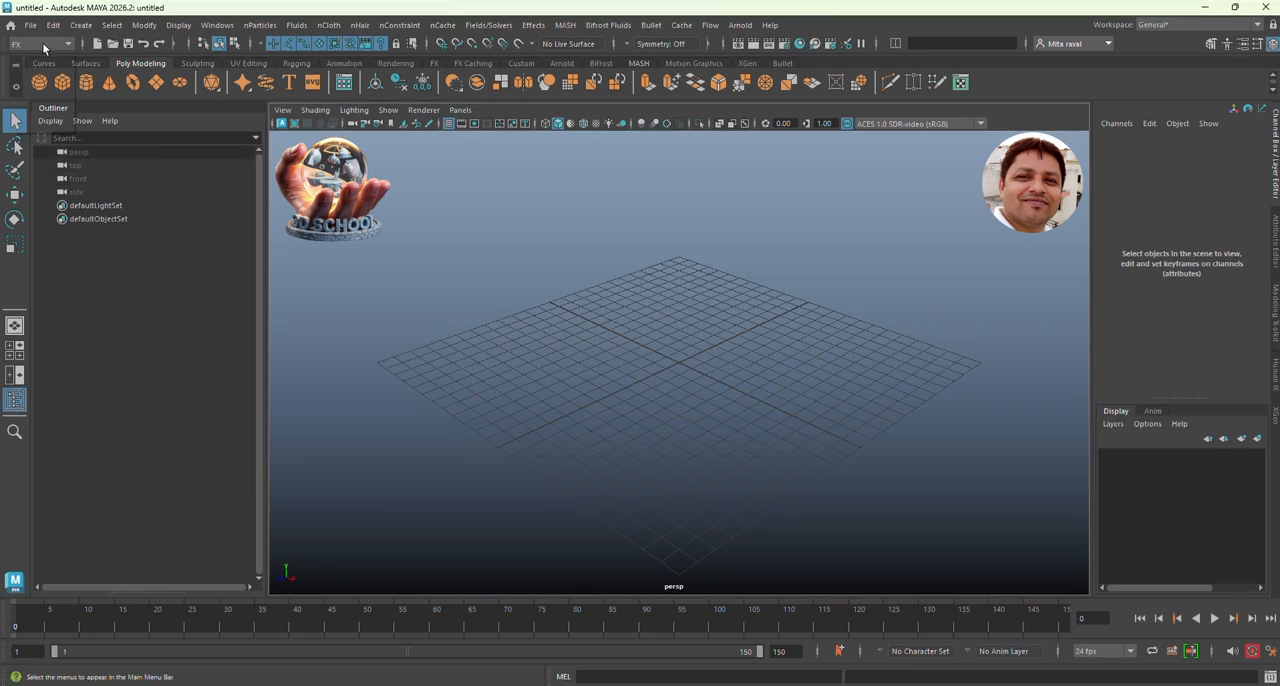
# Step: Switch to the FX tool set and create a 3D fluid container with its emitter
pyautogui.click(43, 44)
pyautogui.click(43, 100)
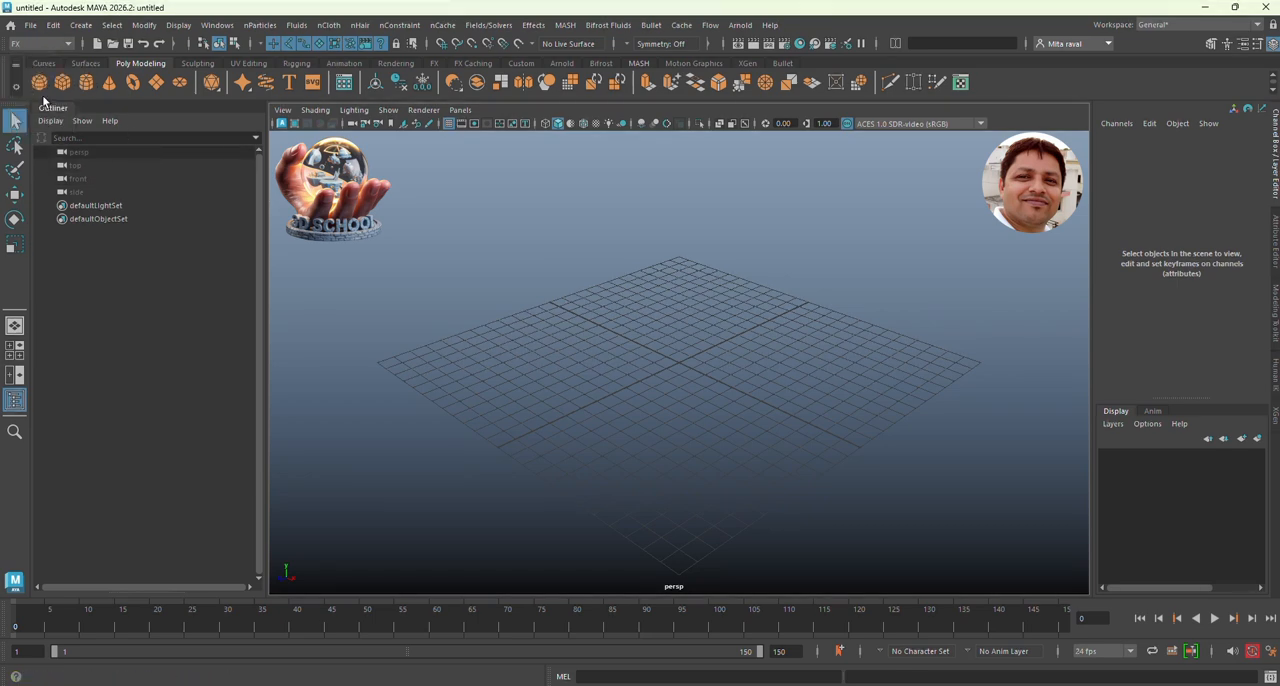
pyautogui.click(296, 26)
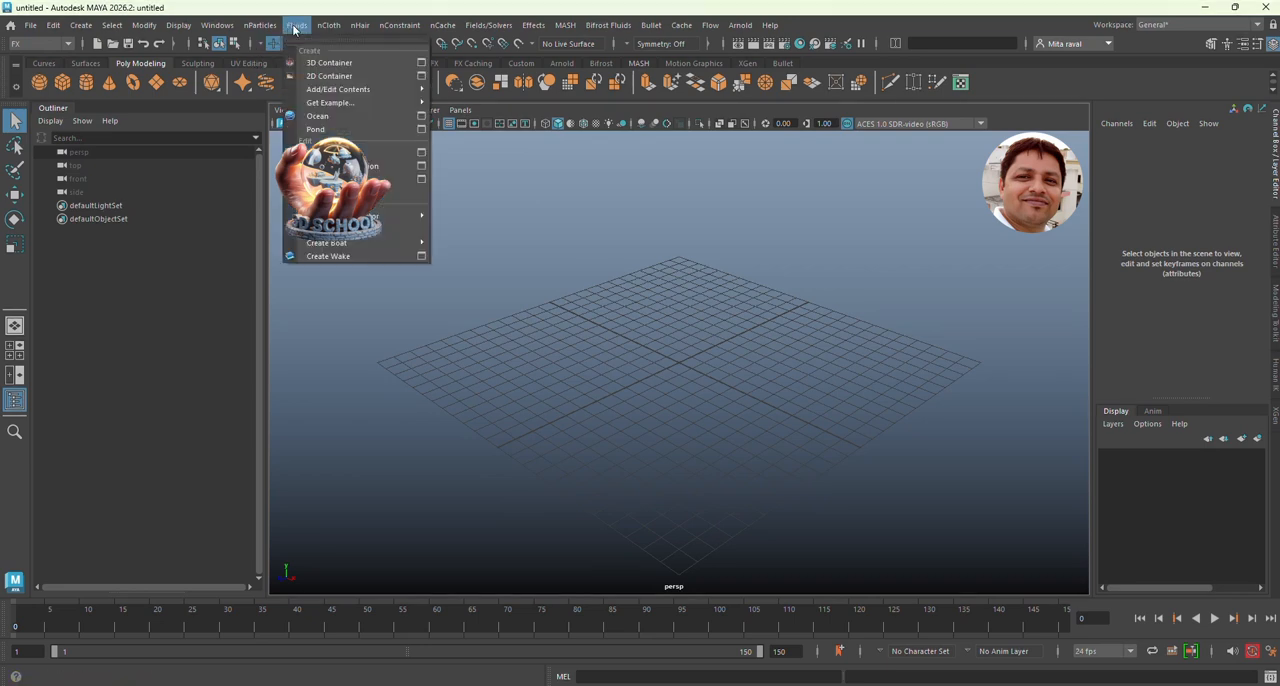
pyautogui.click(330, 63)
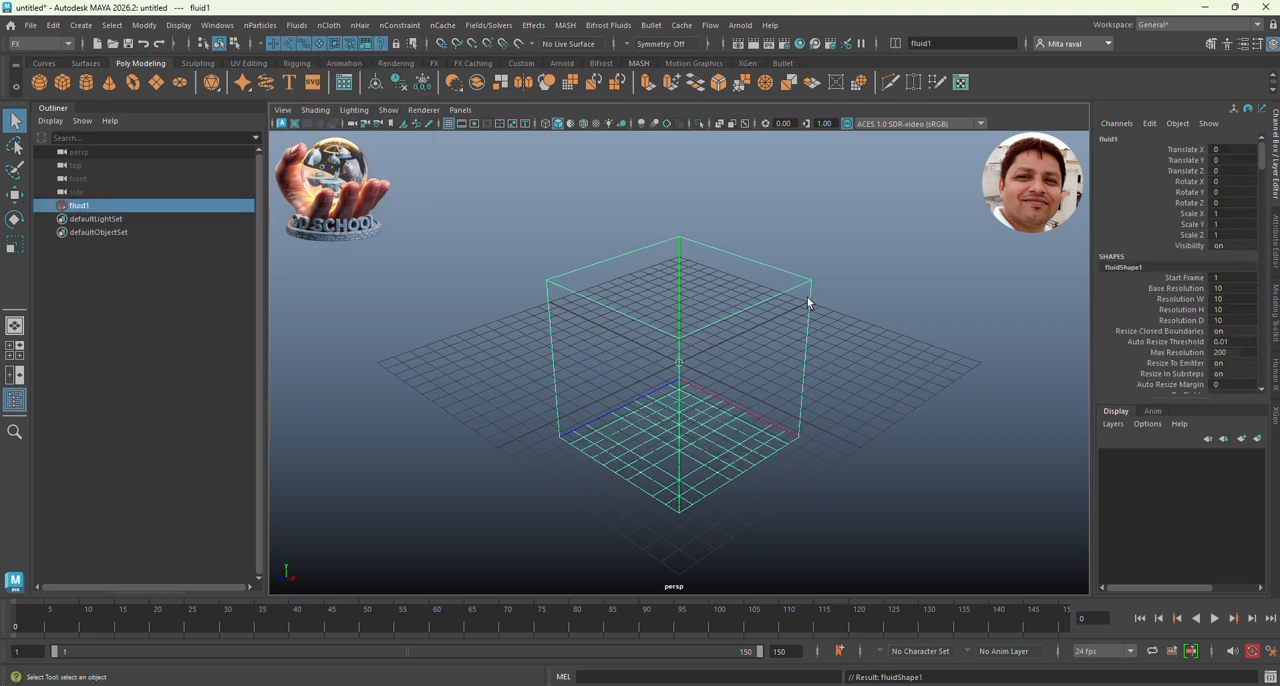
# Step: Rotate the fluid container 90 degrees about the X axis
pyautogui.press('e')
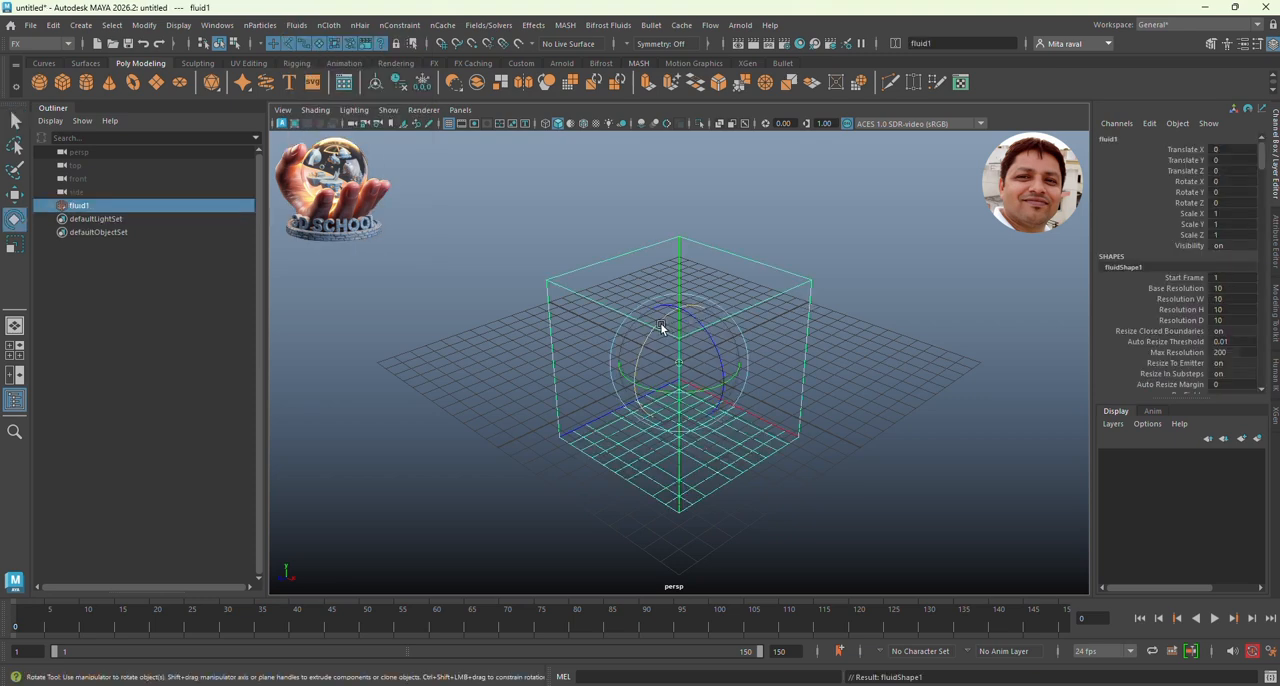
pyautogui.moveTo(655, 338); pyautogui.dragTo(629, 368)
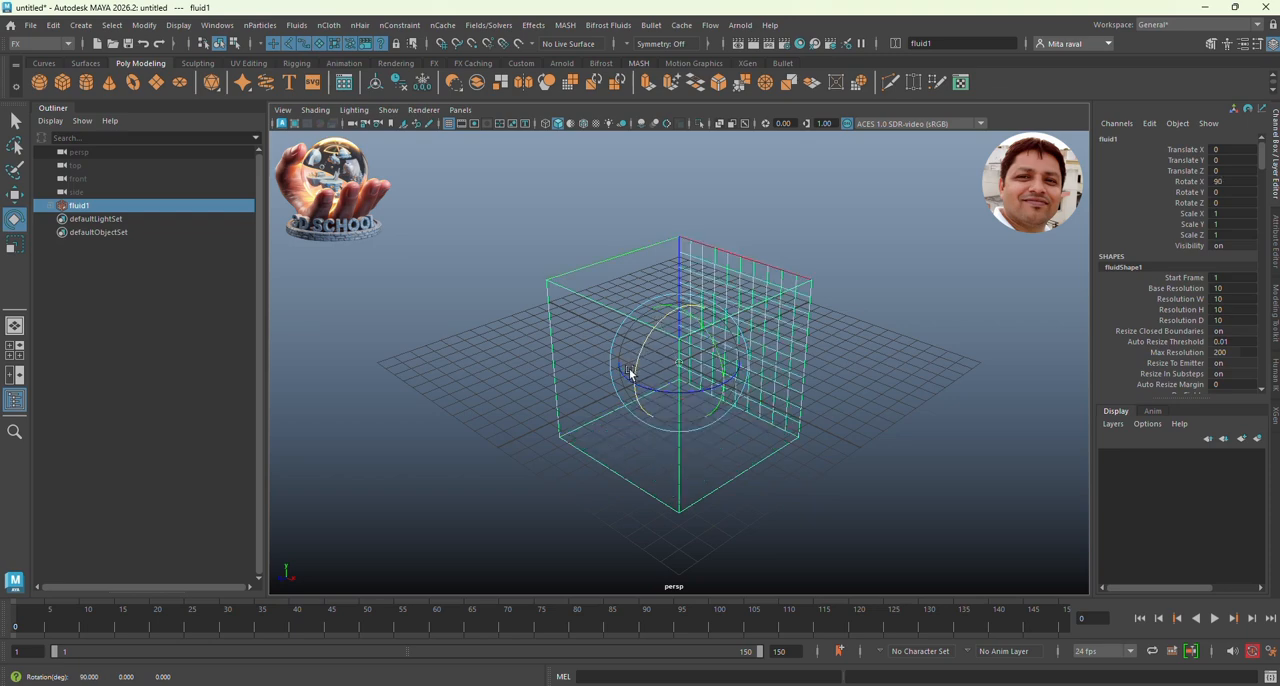
pyautogui.keyDown('alt'); pyautogui.moveTo(803, 383); pyautogui.dragTo(763, 378); pyautogui.keyUp('alt')
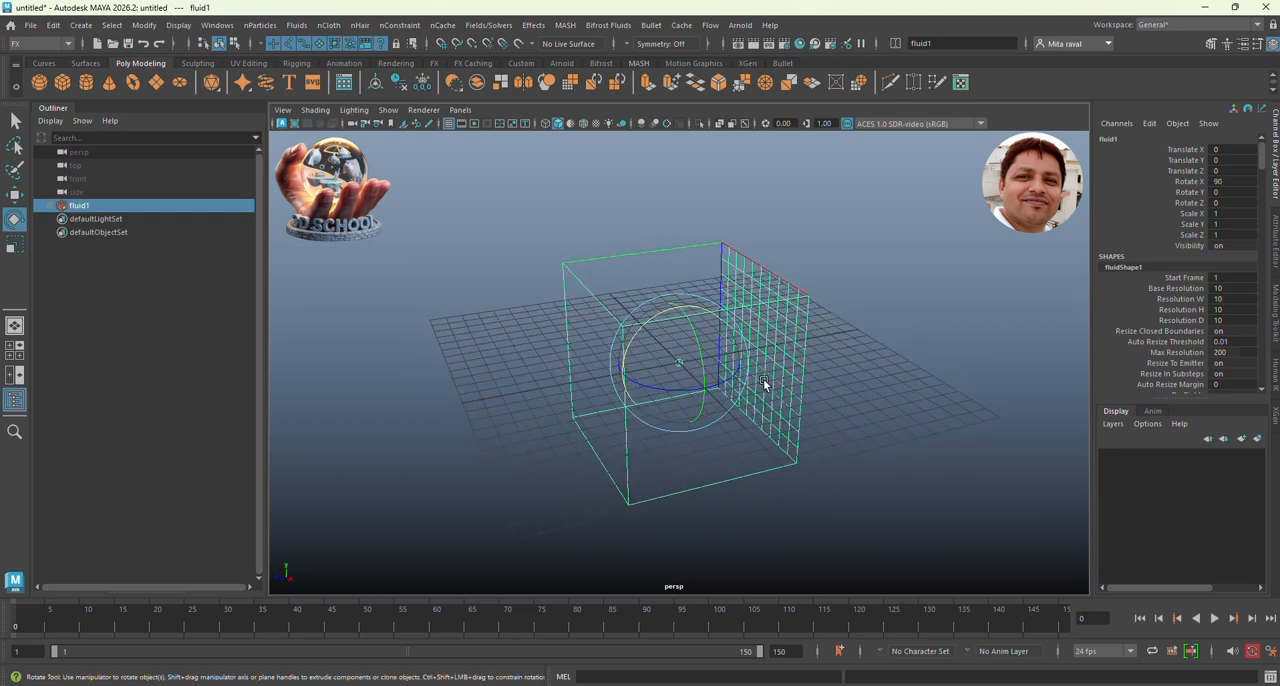
# Step: Set the first two values of the fluid container's Size to 40 and 100
pyautogui.click(1274, 257)
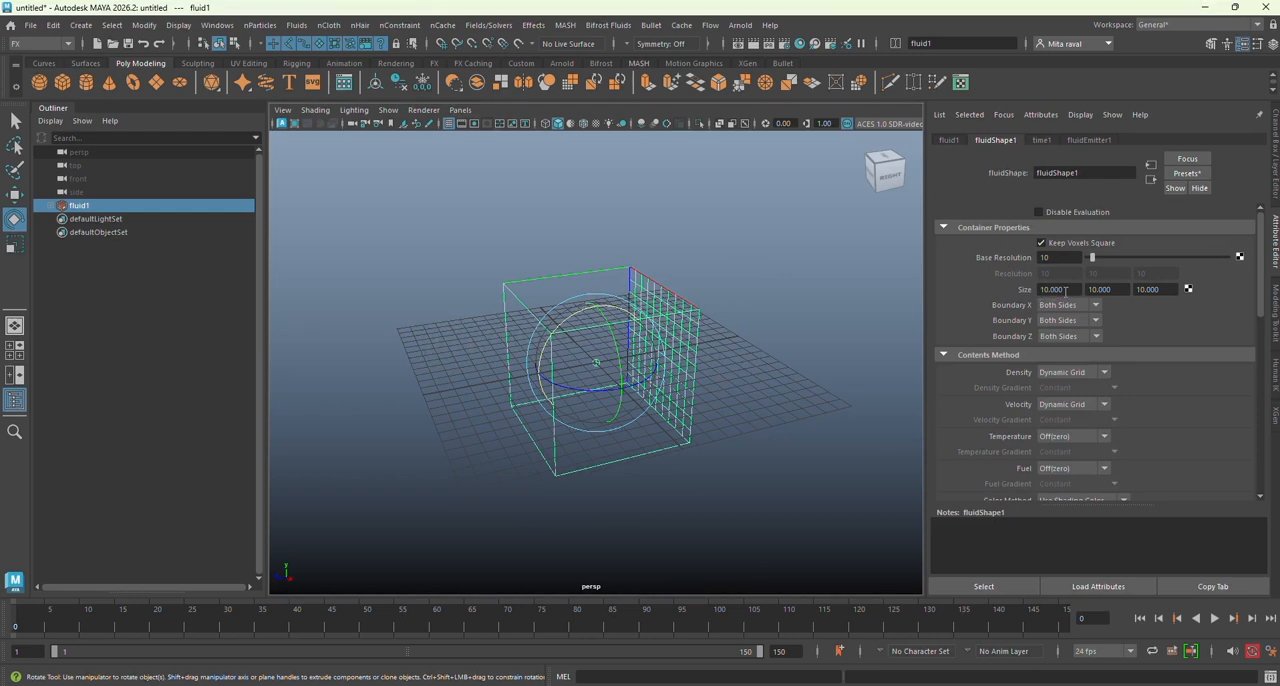
pyautogui.moveTo(1068, 290); pyautogui.dragTo(1012, 285)
pyautogui.write('40')
pyautogui.press('Return')
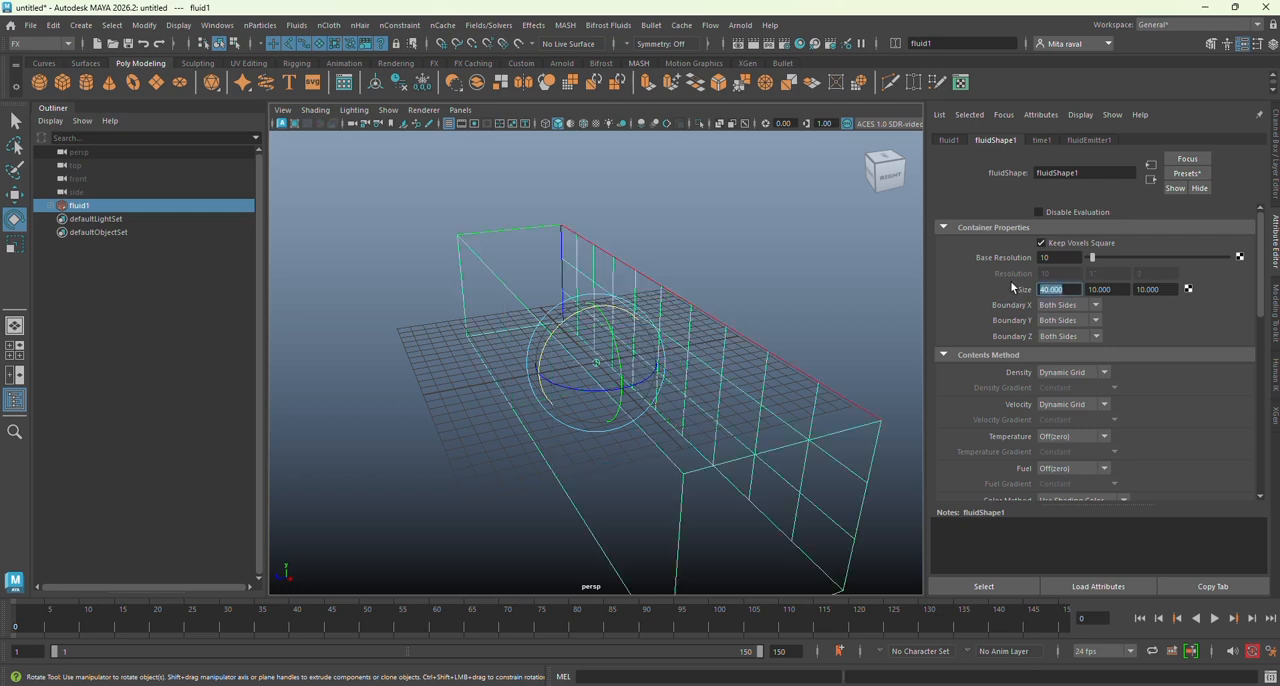
pyautogui.click(1110, 291)
pyautogui.write('1')
pyautogui.press('Return')
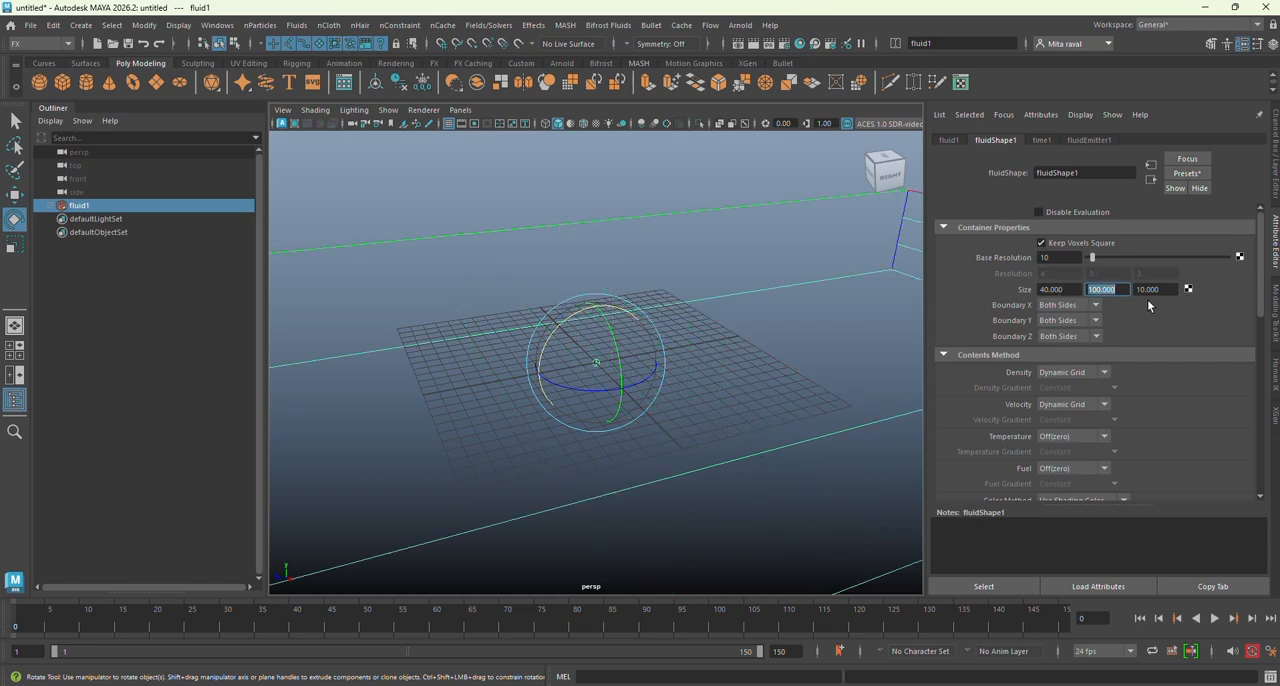
# Step: Set the third value of the fluid container's Size to 30
pyautogui.scroll(-3, 749, 305)
pyautogui.scroll(-1, 749, 305)
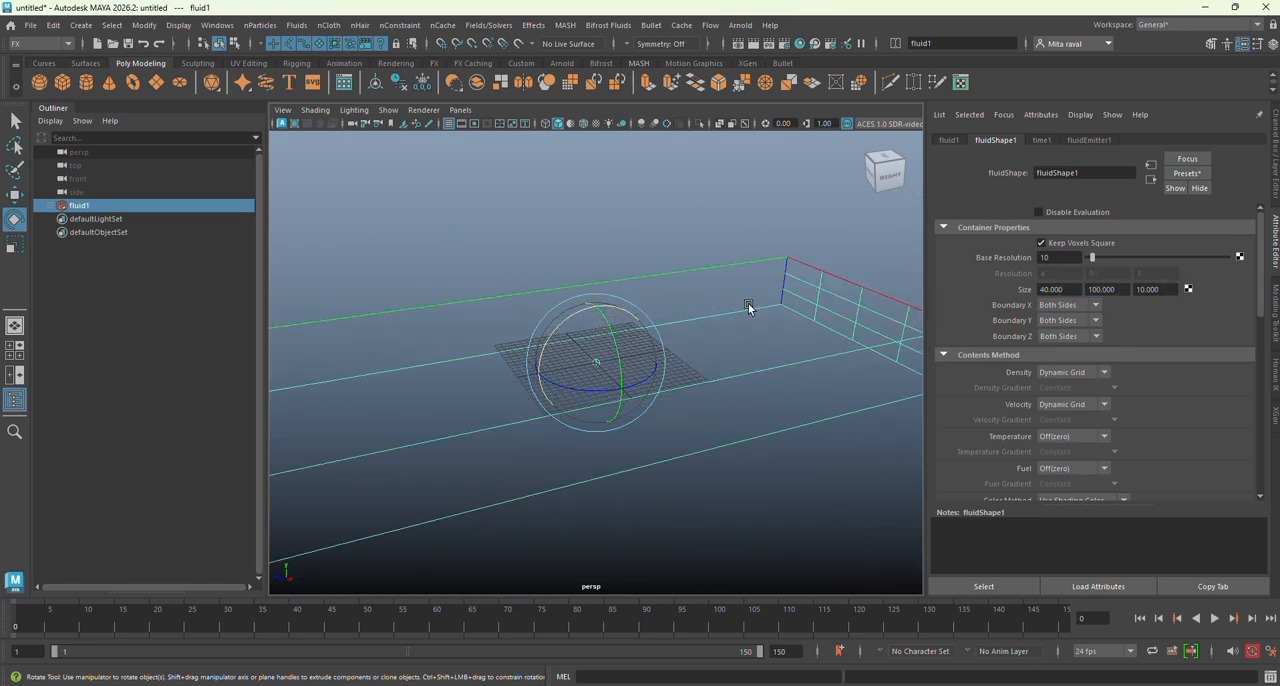
pyautogui.click(1163, 289)
pyautogui.moveTo(1163, 289); pyautogui.dragTo(1124, 289)
pyautogui.write('30')
pyautogui.press('Return')
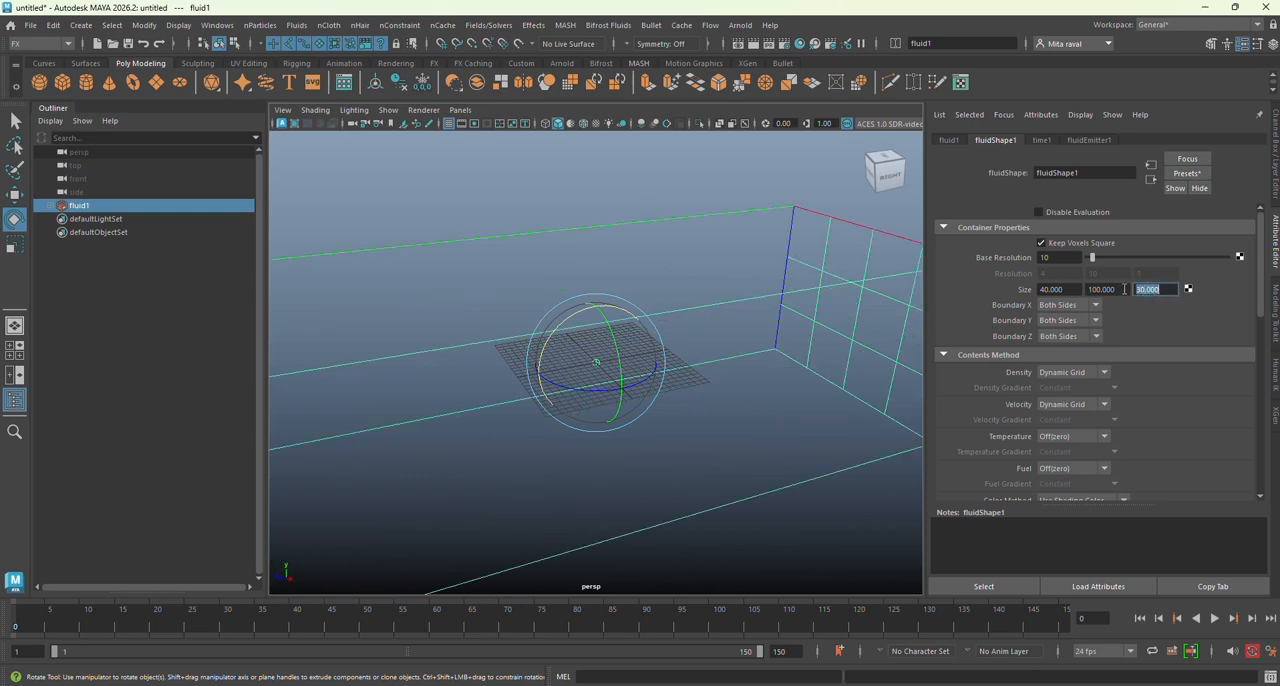
# Step: Raise the fluid container above the grid by setting its Translate Y to 15
pyautogui.scroll(-5, 609, 301)
pyautogui.keyDown('alt'); pyautogui.moveTo(629, 310); pyautogui.dragTo(695, 288, button='middle'); pyautogui.keyUp('alt')
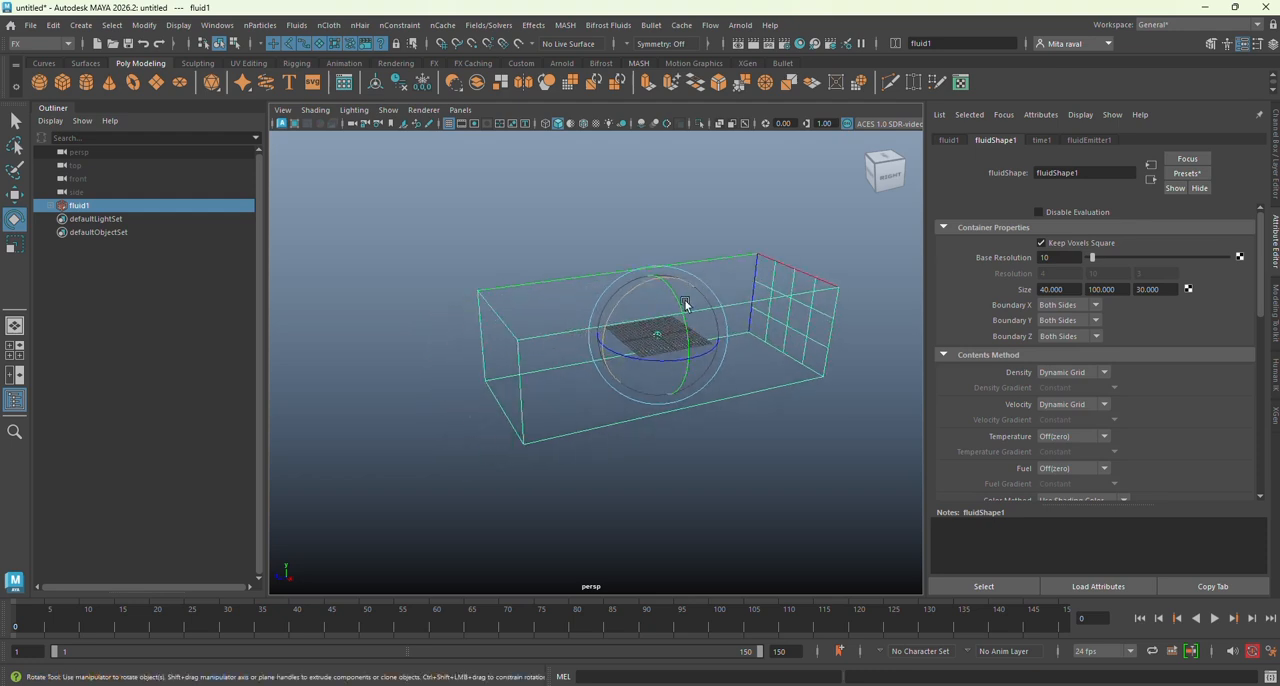
pyautogui.keyDown('alt'); pyautogui.moveTo(666, 318); pyautogui.dragTo(680, 288); pyautogui.keyUp('alt')
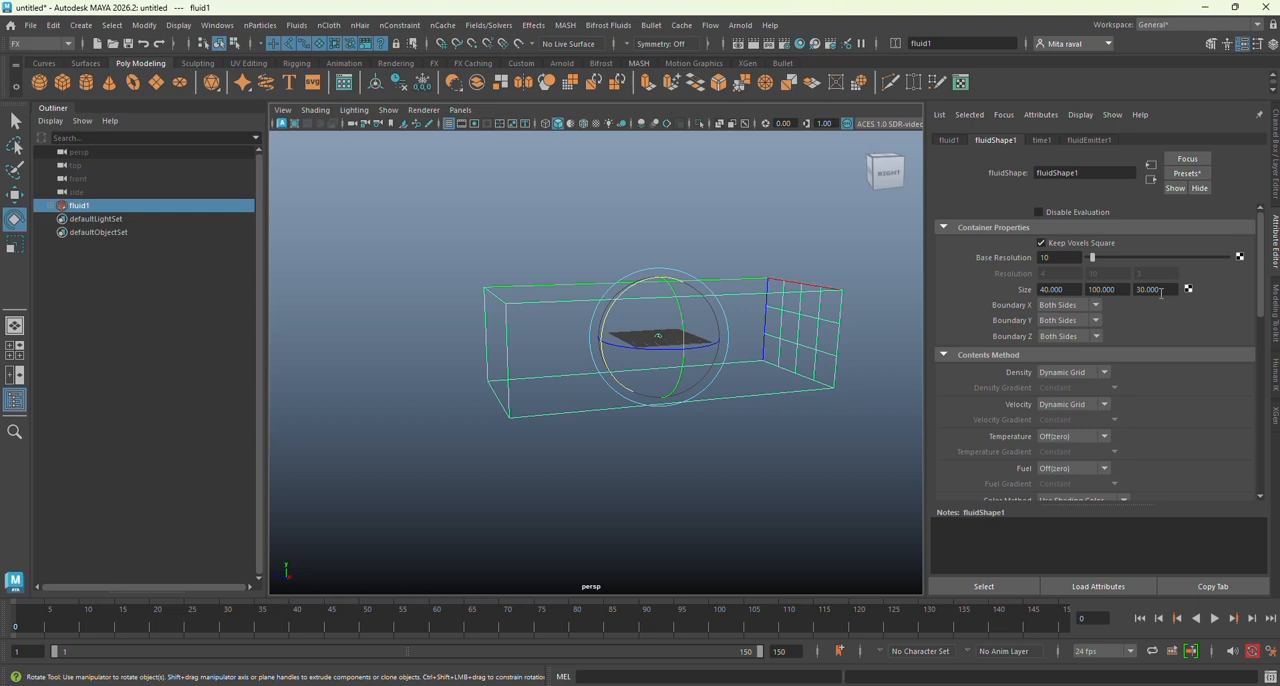
pyautogui.click(1274, 200)
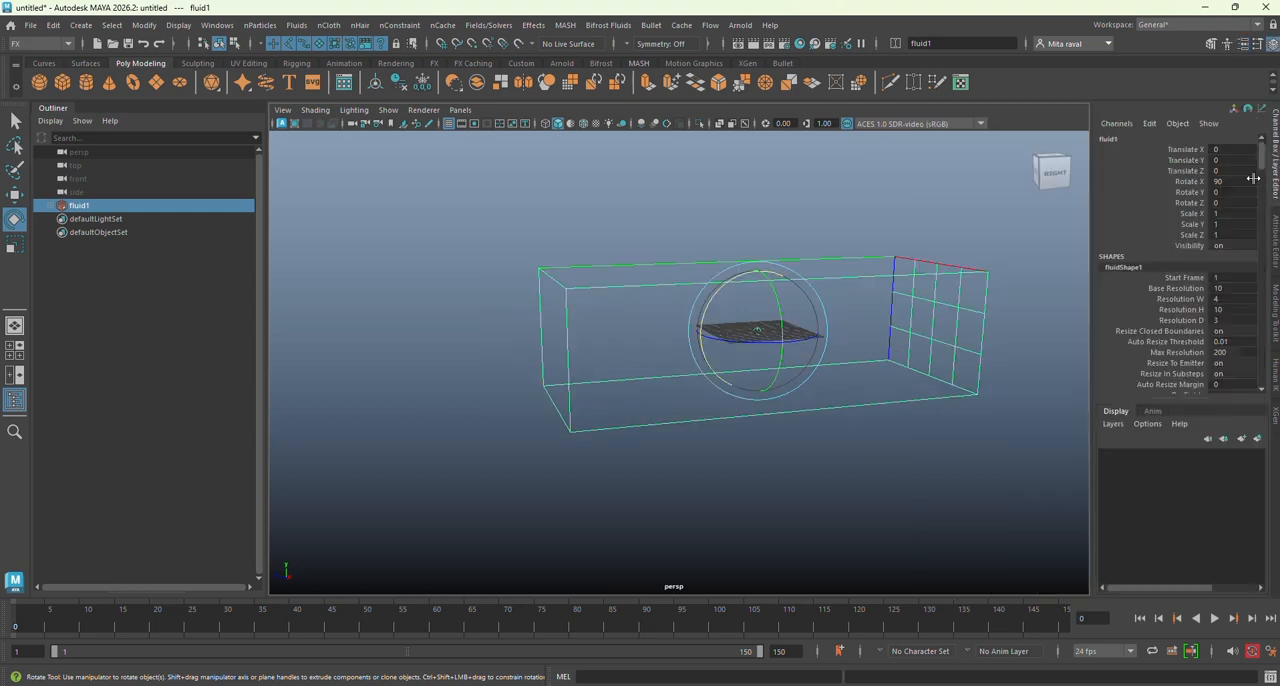
pyautogui.doubleClick(1222, 160)
pyautogui.press('Return')
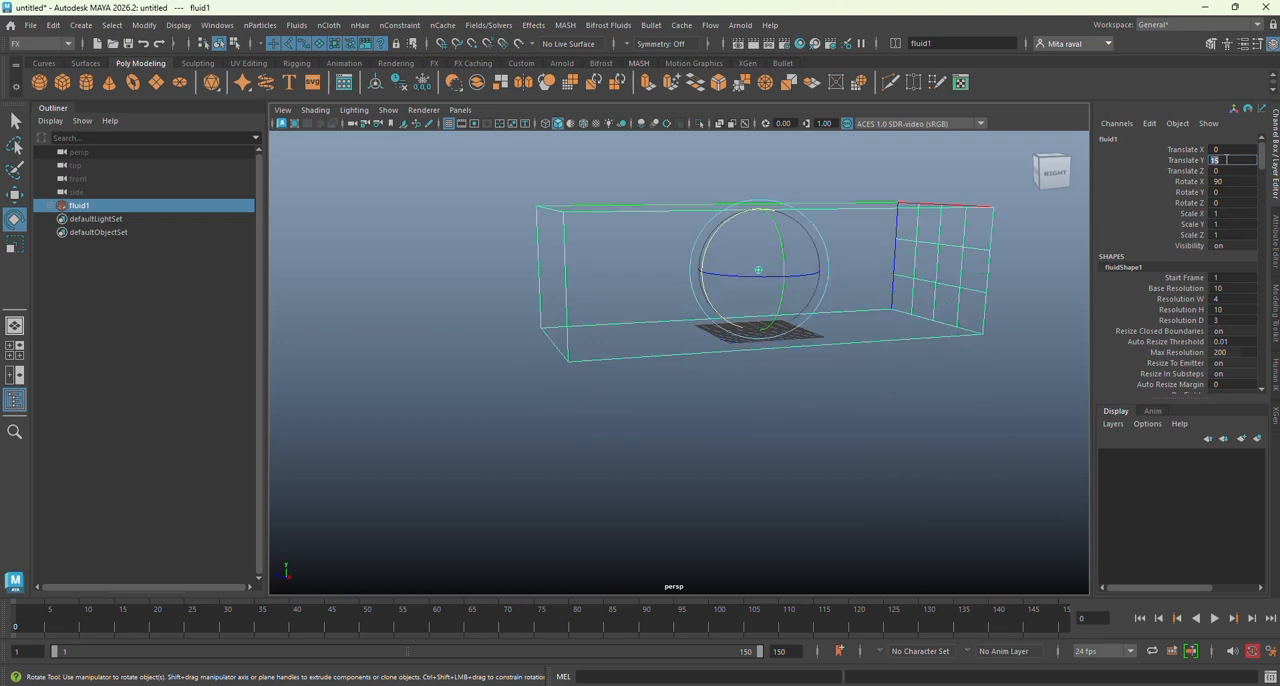
# Step: Widen the fluid container by setting the first value of its Size to 60
pyautogui.keyDown('alt'); pyautogui.moveTo(788, 342); pyautogui.dragTo(744, 378); pyautogui.keyUp('alt')
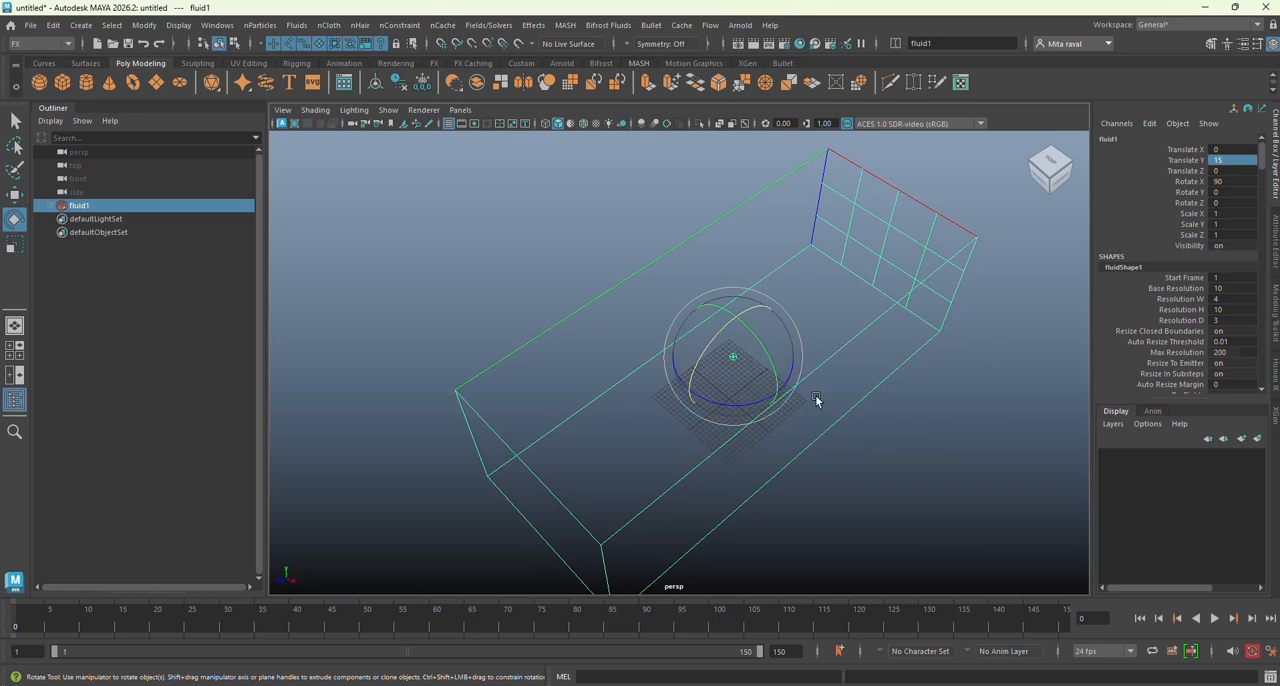
pyautogui.keyDown('alt'); pyautogui.moveTo(817, 397); pyautogui.dragTo(809, 394); pyautogui.keyUp('alt')
pyautogui.click(1275, 242)
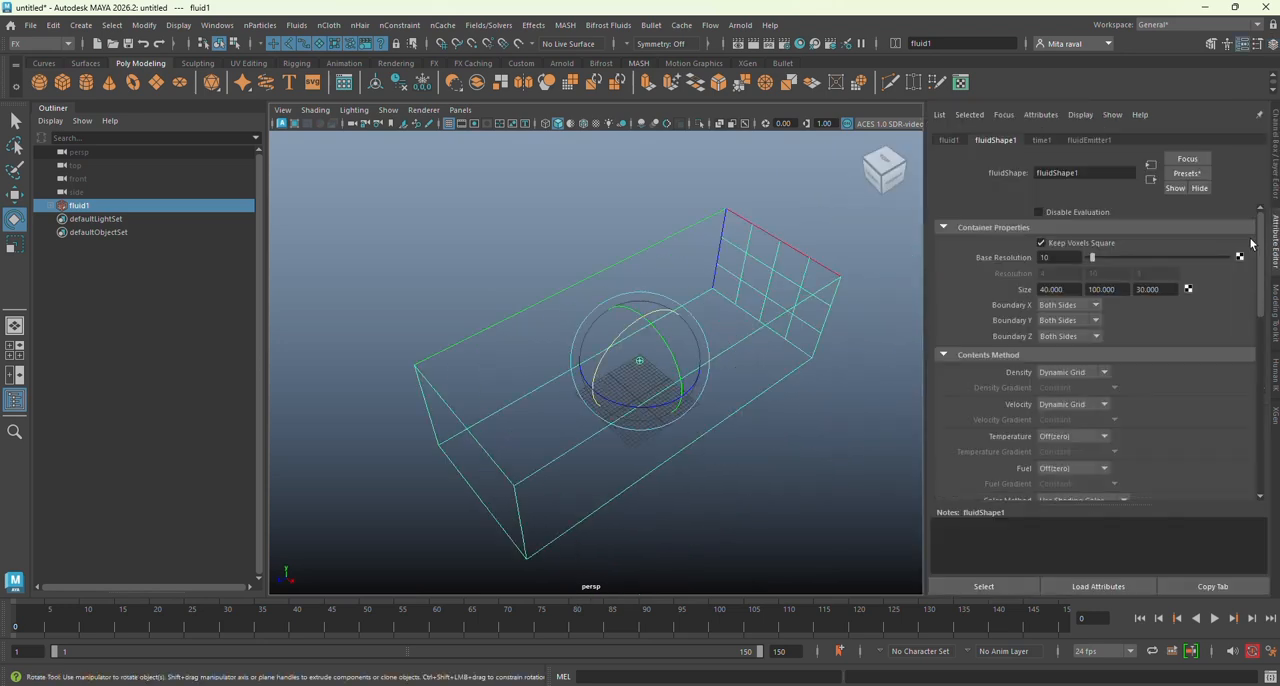
pyautogui.click(1070, 289)
pyautogui.doubleClick(1070, 289)
pyautogui.write('60')
pyautogui.press('Return')
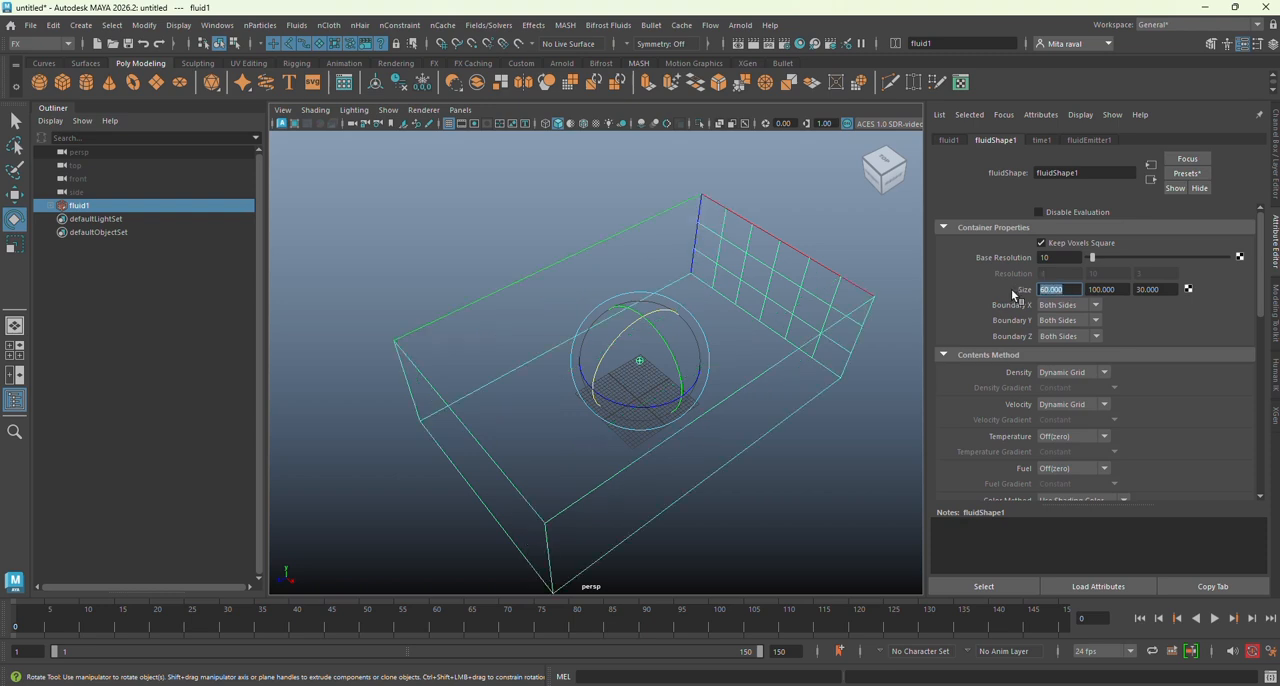
# Step: Select the fluid emitter under the container and move it to the gridded end wall, setting its Translate Y to -50
pyautogui.keyDown('alt'); pyautogui.moveTo(660, 371); pyautogui.dragTo(700, 394, button='middle'); pyautogui.keyUp('alt')
pyautogui.keyDown('alt'); pyautogui.moveTo(700, 394); pyautogui.dragTo(694, 390); pyautogui.keyUp('alt')
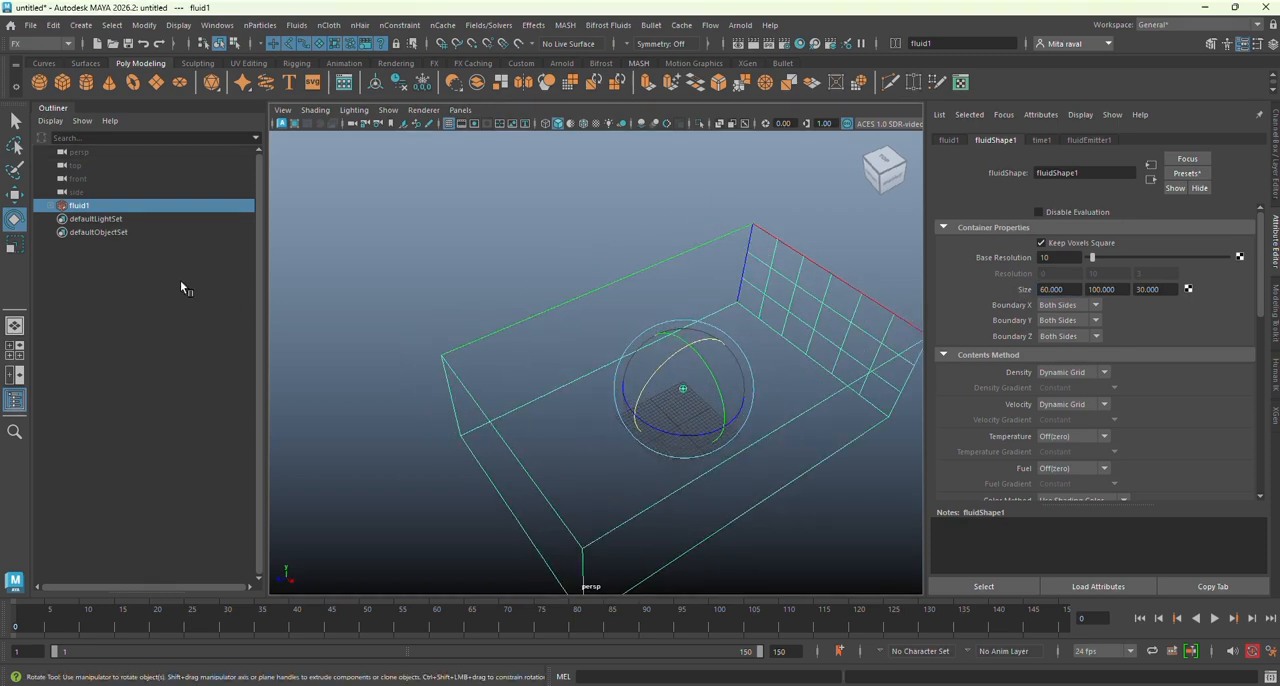
pyautogui.click(50, 208)
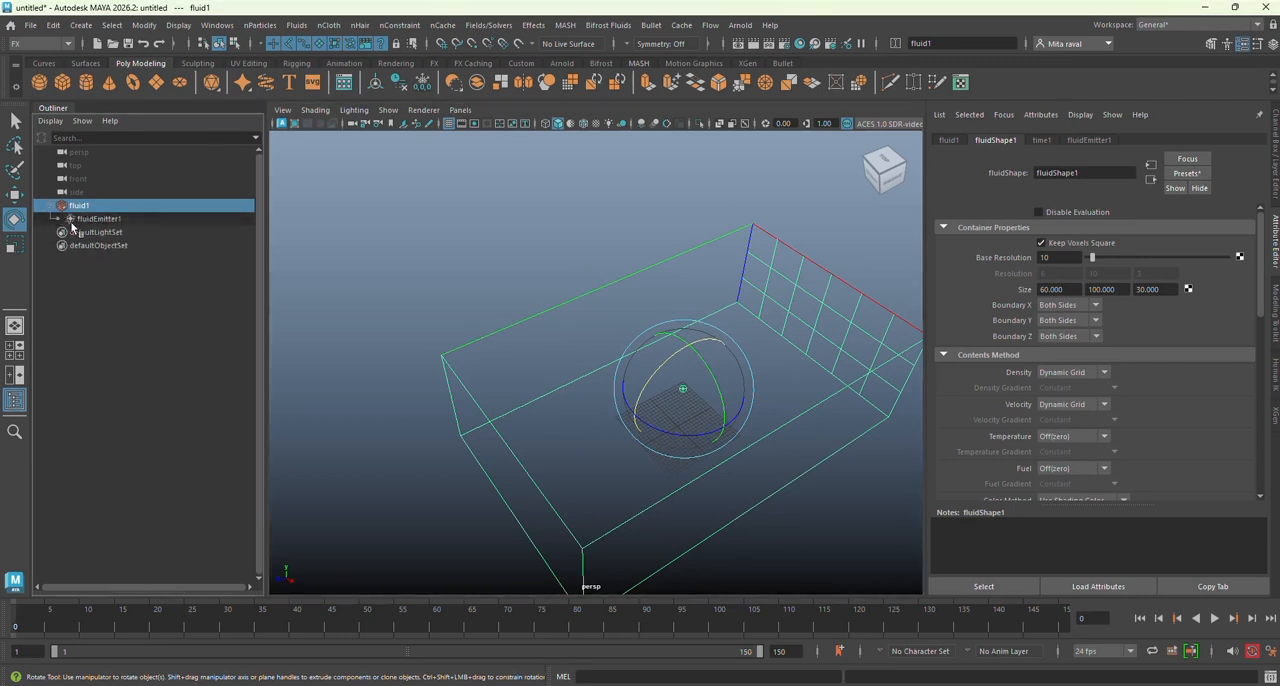
pyautogui.click(92, 219)
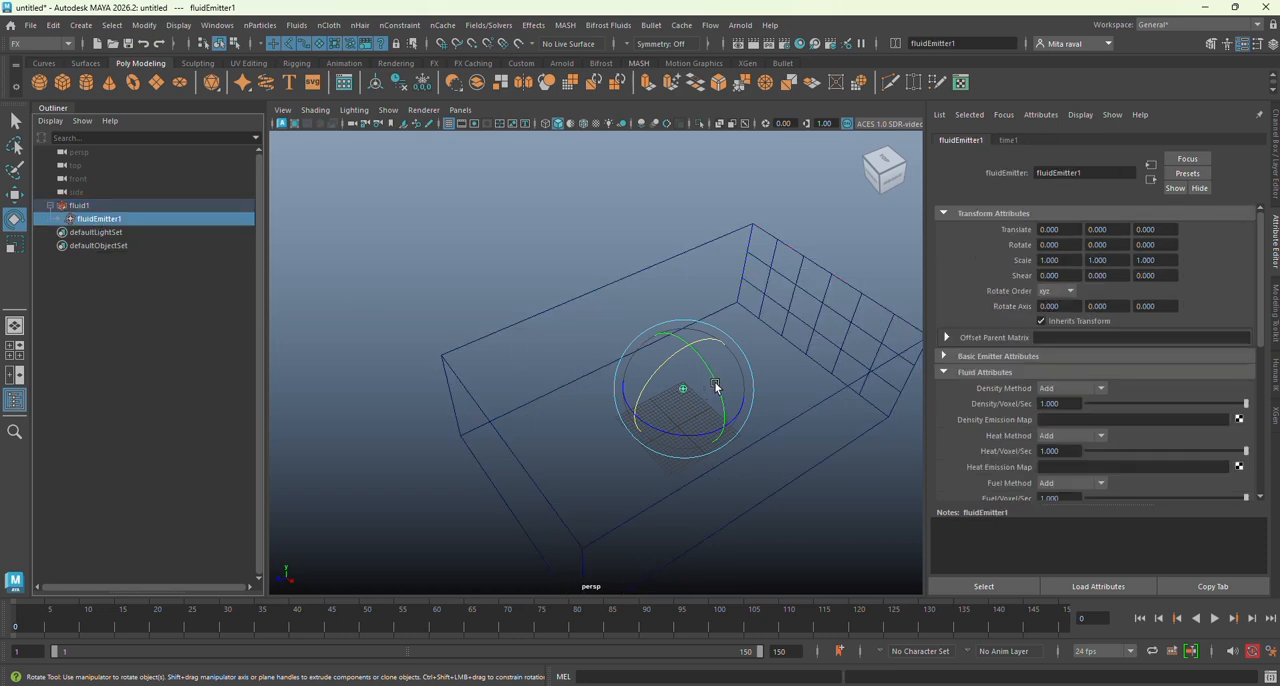
pyautogui.press('w')
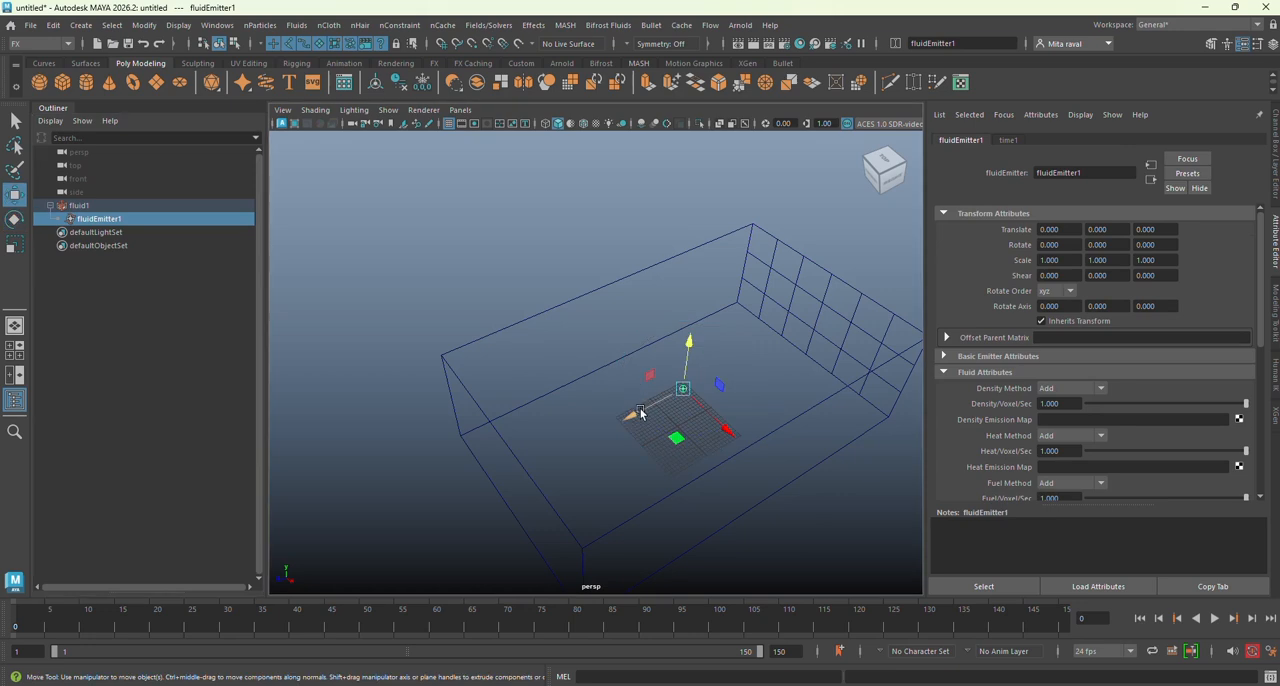
pyautogui.moveTo(641, 413); pyautogui.dragTo(777, 354)
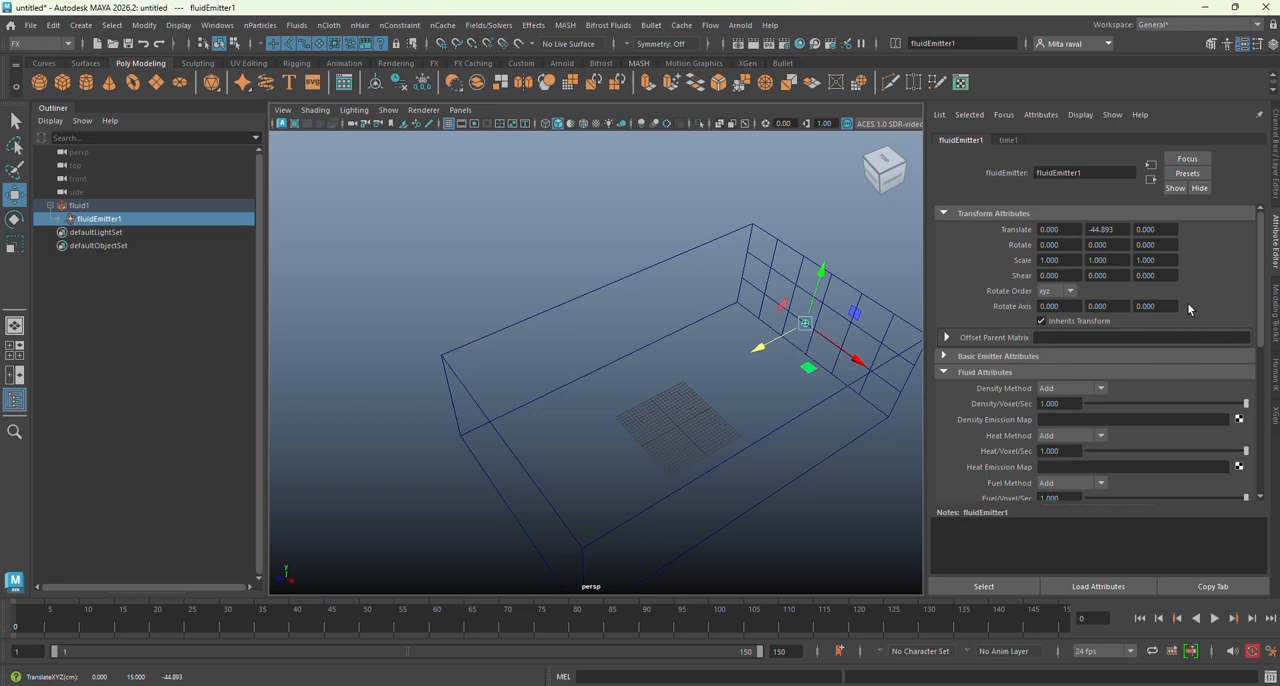
pyautogui.click(855, 289)
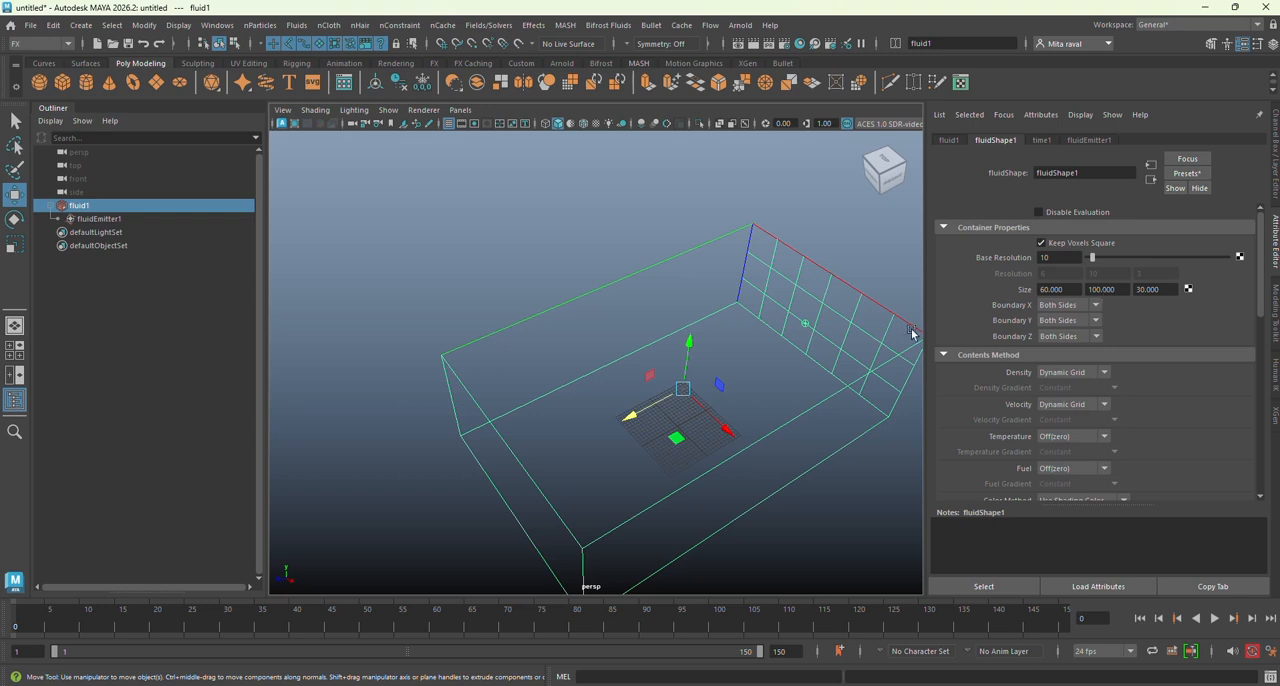
pyautogui.click(100, 220)
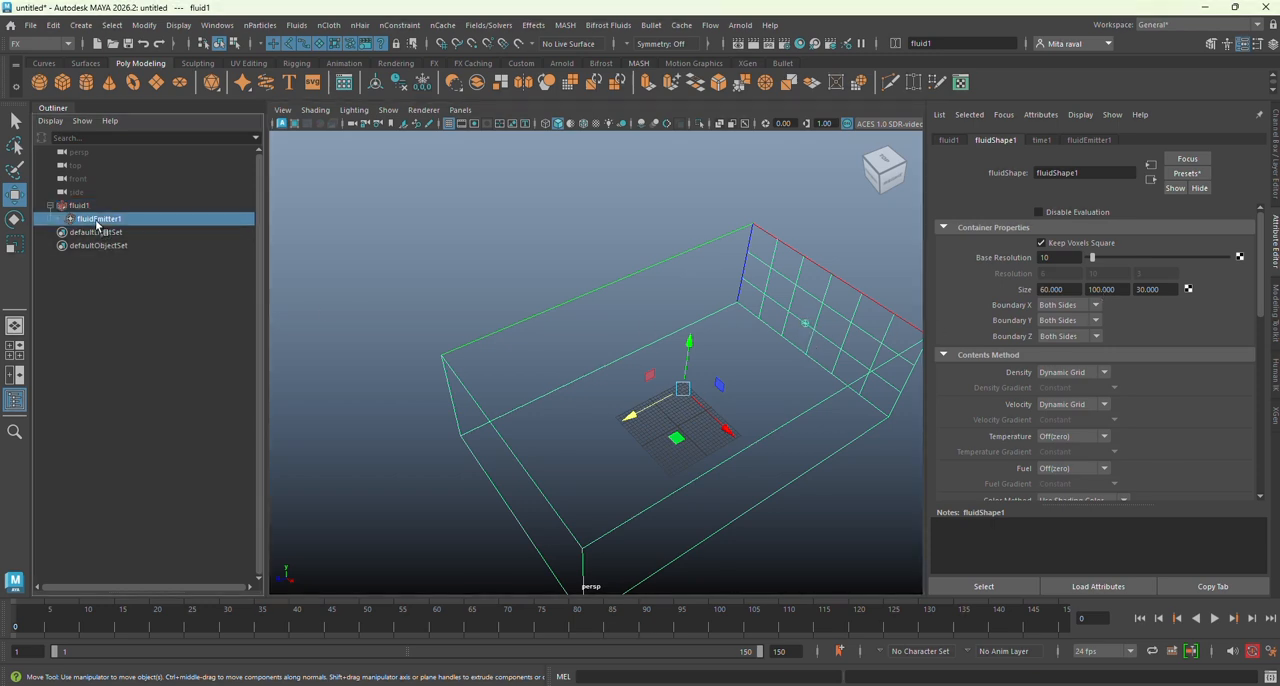
pyautogui.click(1274, 174)
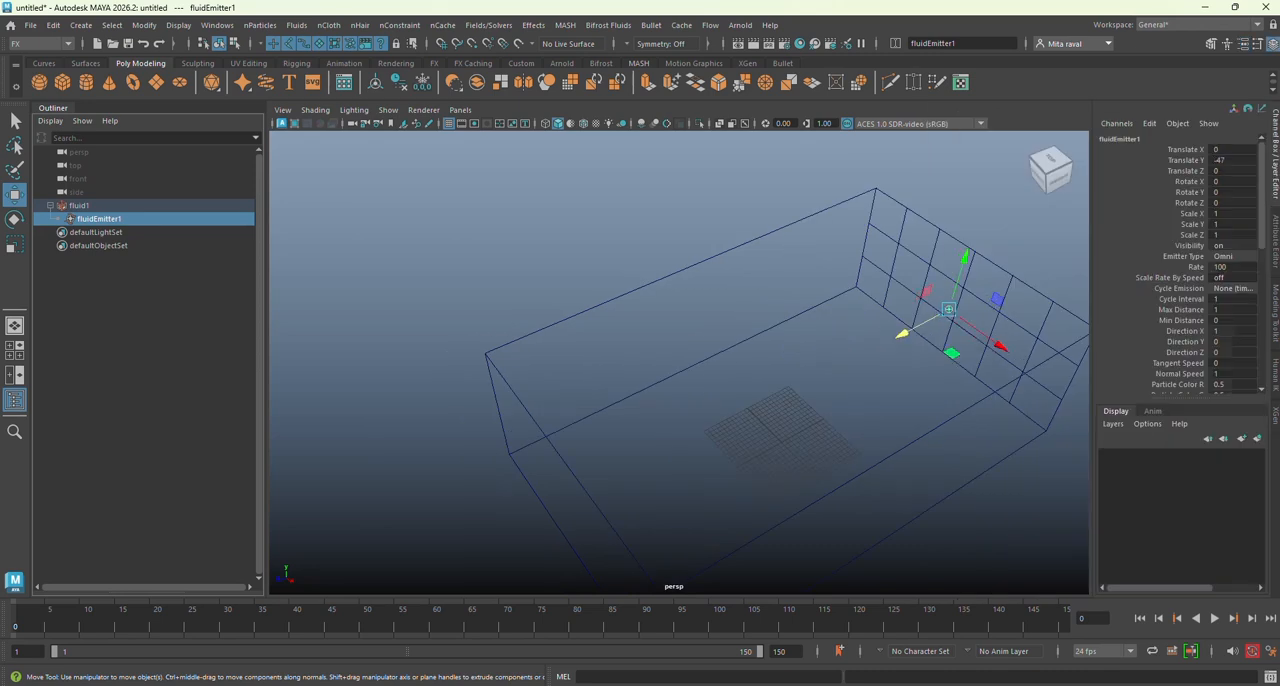
pyautogui.click(1248, 159)
pyautogui.write('-50')
pyautogui.press('Return')
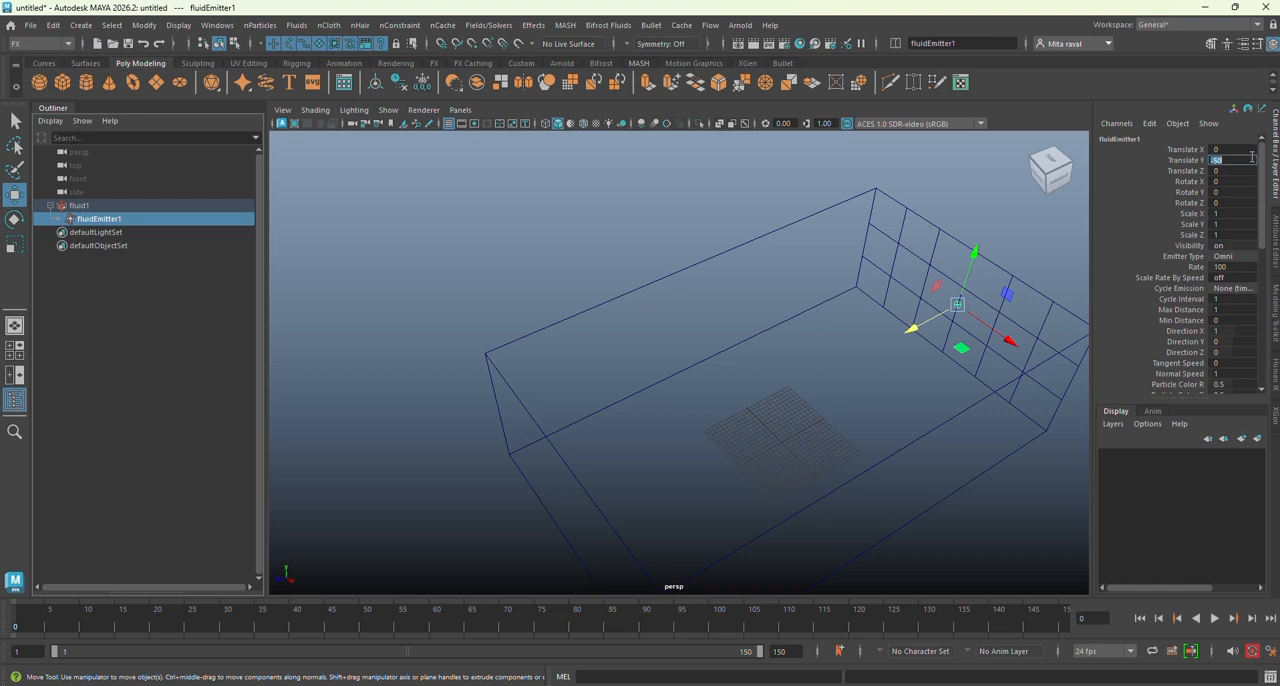
# Step: Move the emitter along the end wall to a Translate X of about -16.9 and key Translate X, Y and Z at frame 1
pyautogui.click(1010, 344)
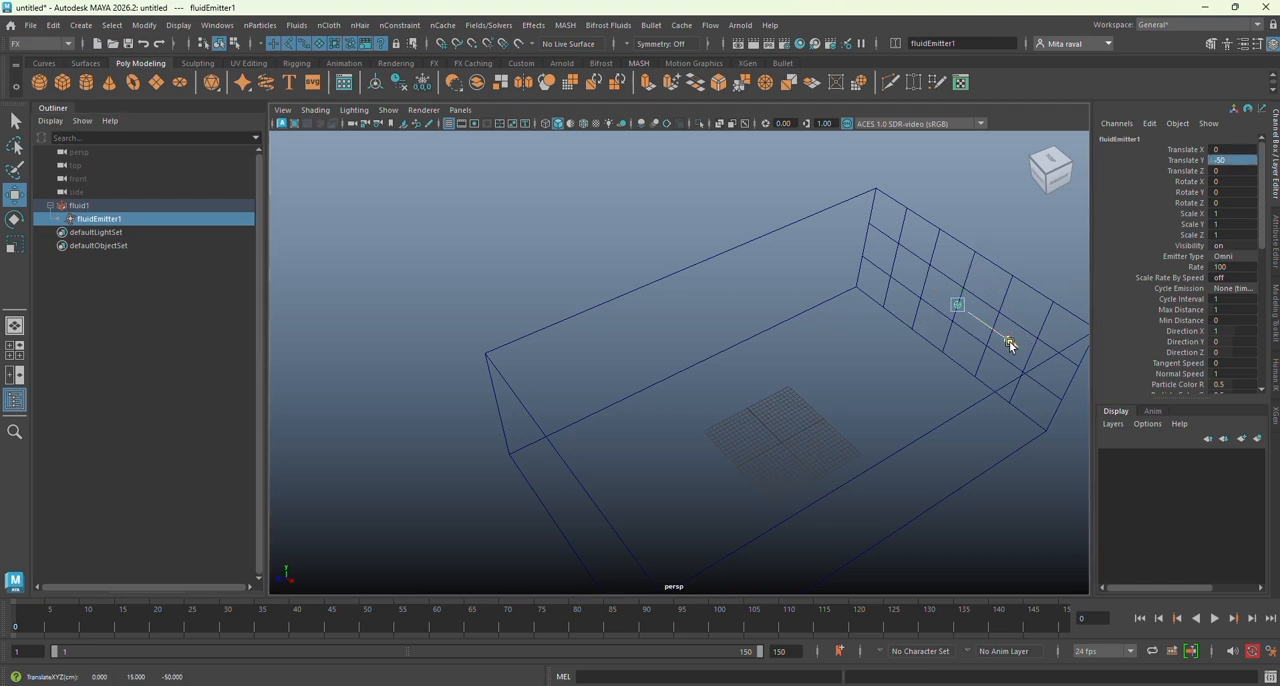
pyautogui.moveTo(1010, 344); pyautogui.dragTo(957, 296)
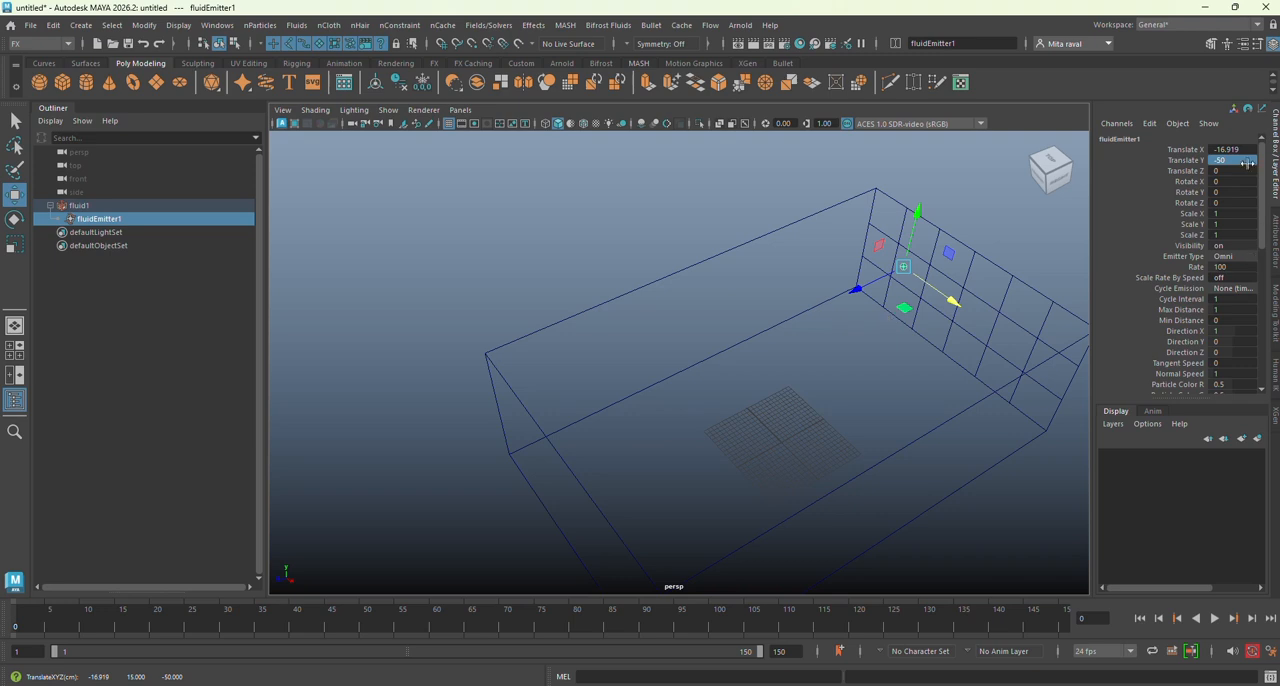
pyautogui.moveTo(1200, 150); pyautogui.dragTo(1197, 171)
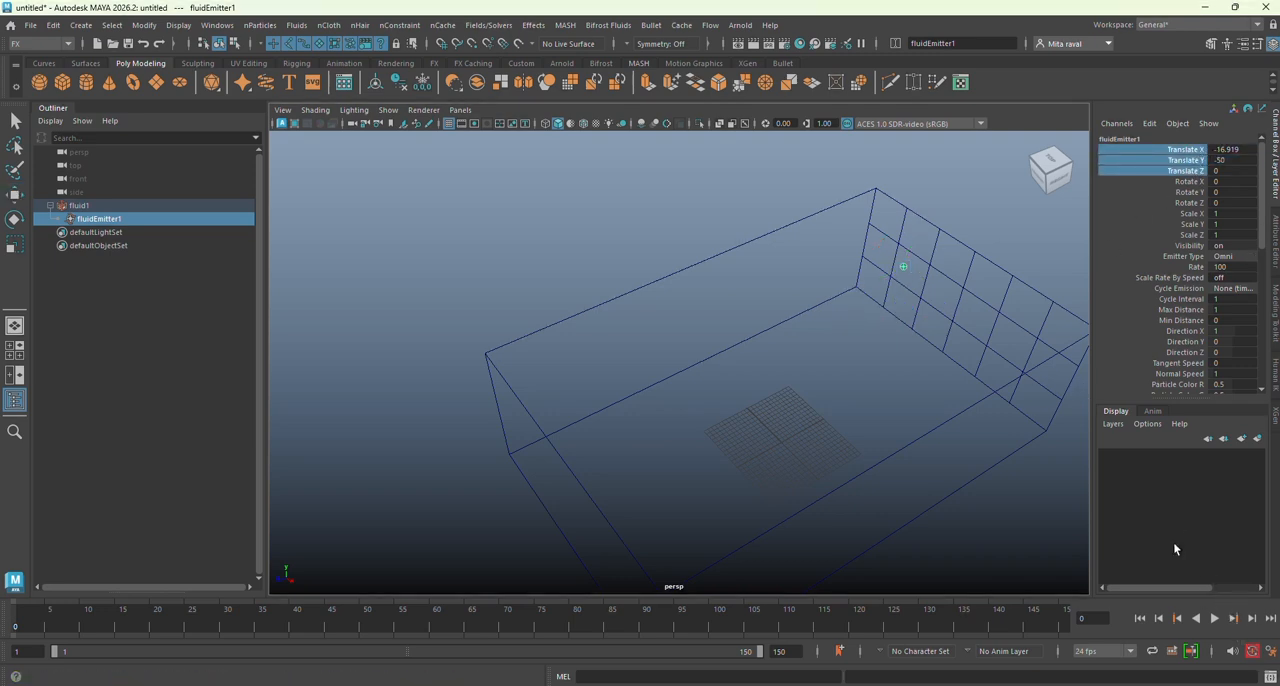
pyautogui.rightClick(1147, 171)
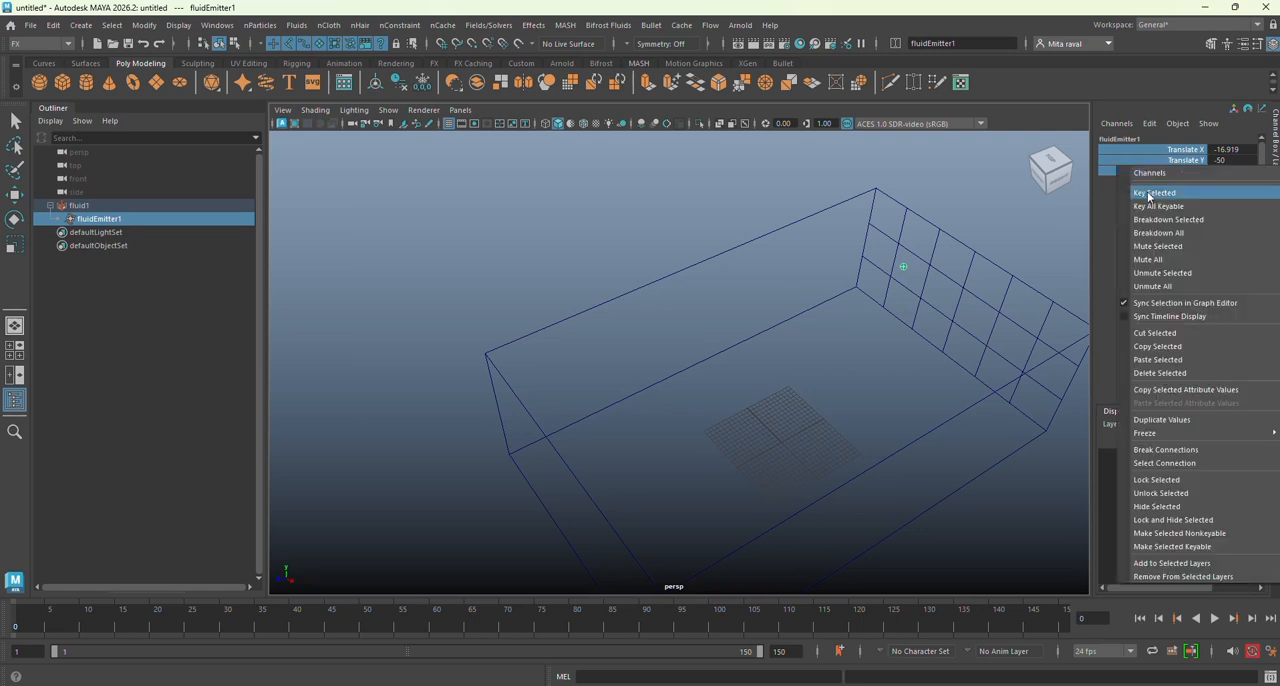
pyautogui.click(1151, 194)
pyautogui.hotkey('alt', 'v')
pyautogui.hotkey('alt', 'v')
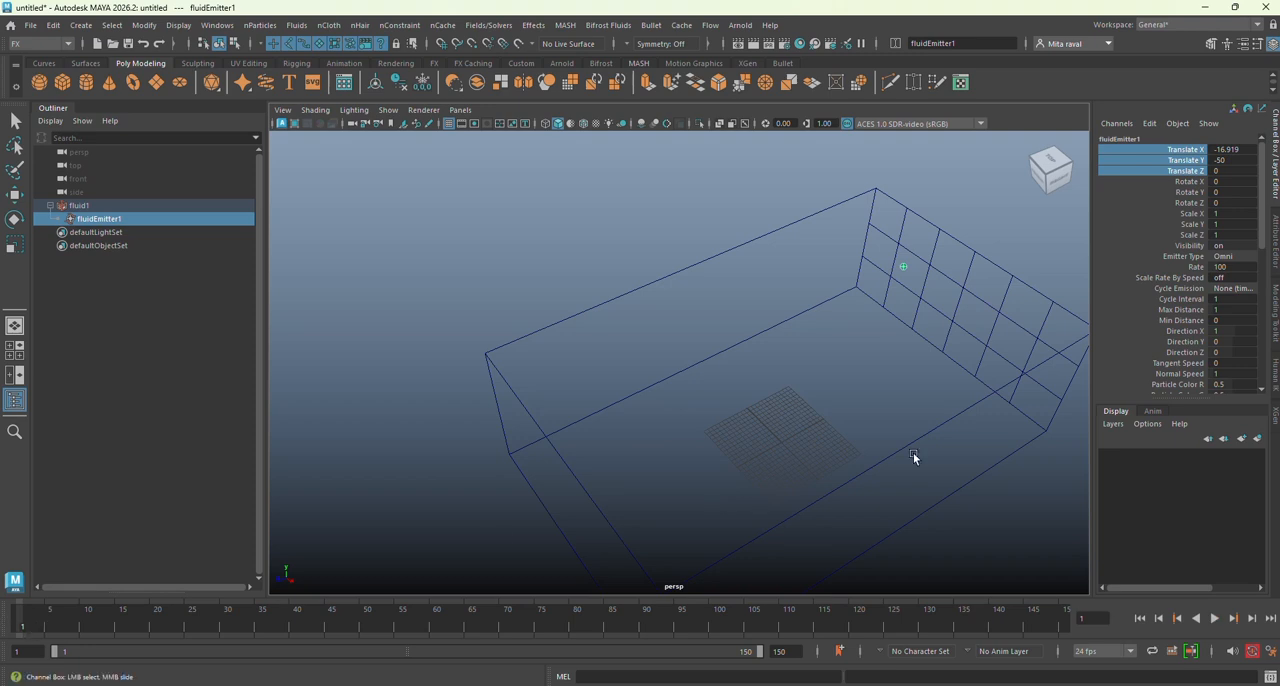
pyautogui.rightClick(1188, 159)
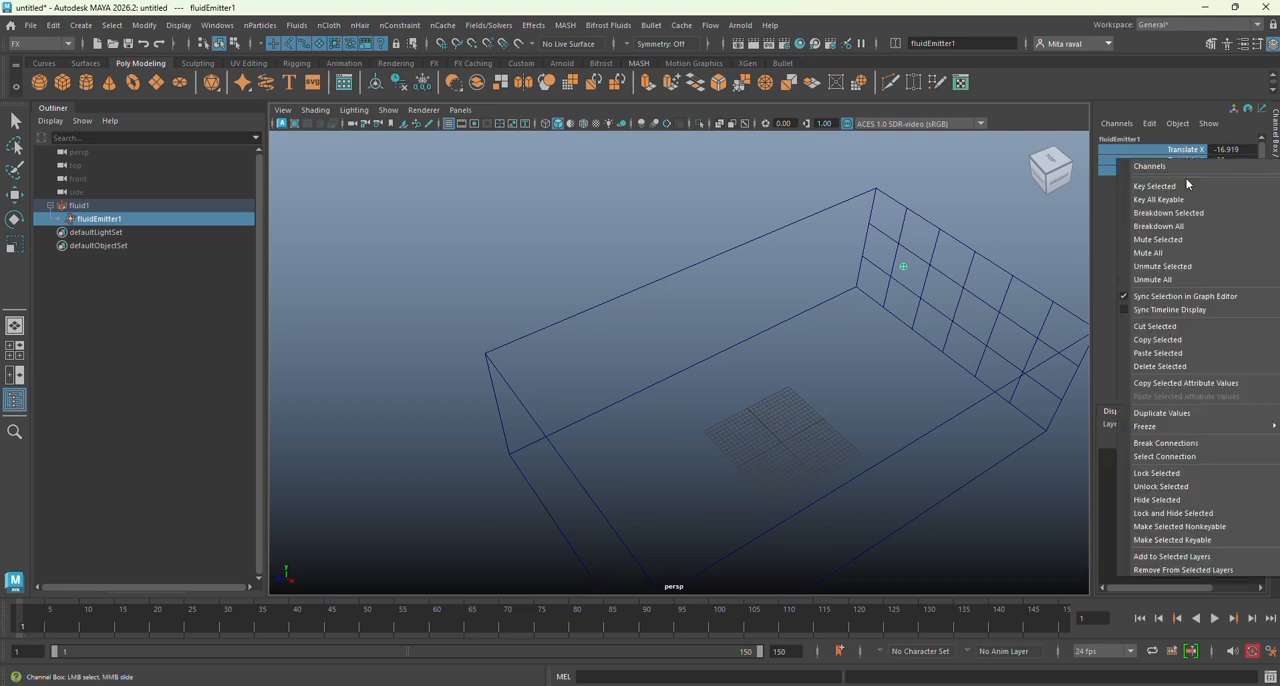
pyautogui.click(1184, 185)
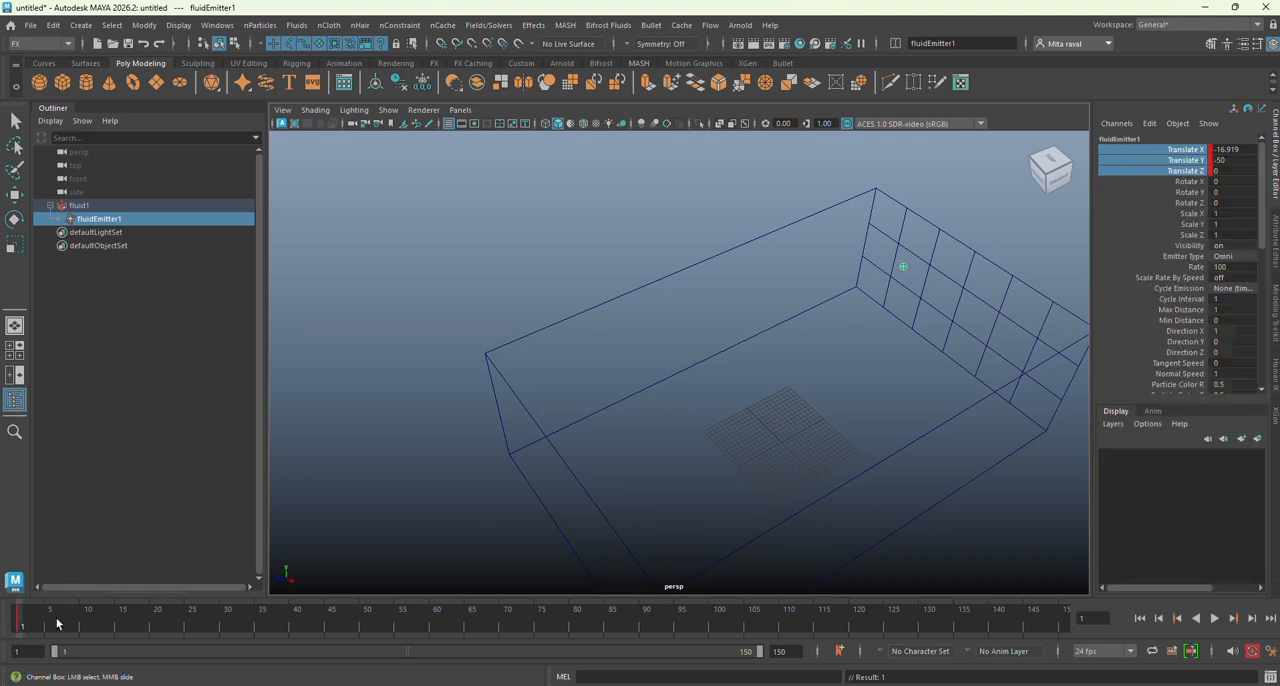
# Step: At frame 60, move the emitter along the container's length to a Translate Y of about 22.5 and key its position
pyautogui.hotkey('alt', 'v')
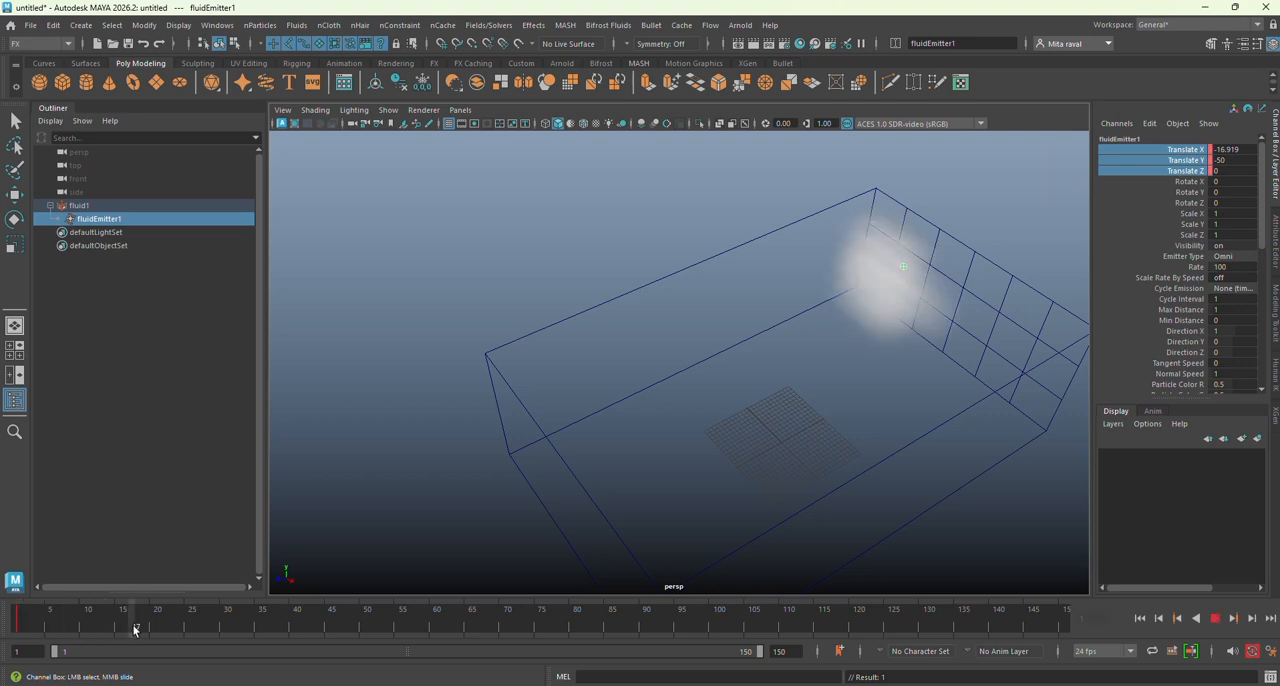
pyautogui.moveTo(351, 639)
pyautogui.mouseDown()
pyautogui.moveTo(505, 648)
pyautogui.moveTo(430, 650)
pyautogui.mouseUp()
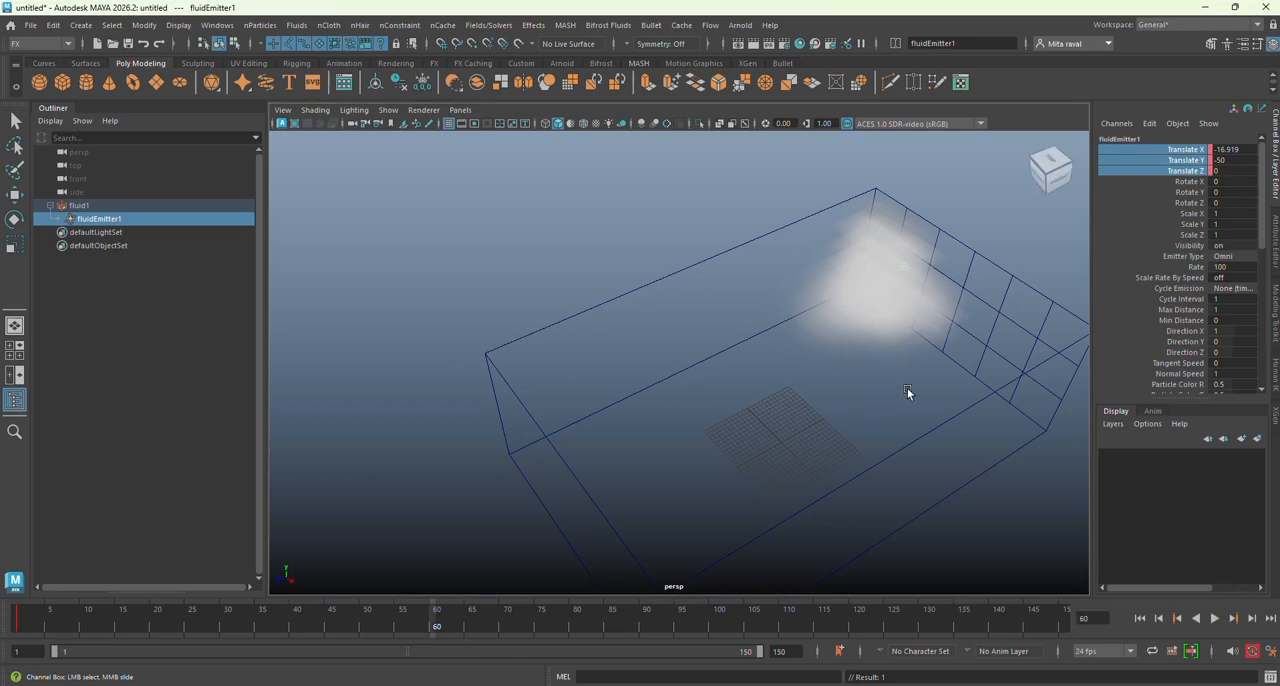
pyautogui.press('w')
pyautogui.moveTo(855, 289); pyautogui.dragTo(545, 370)
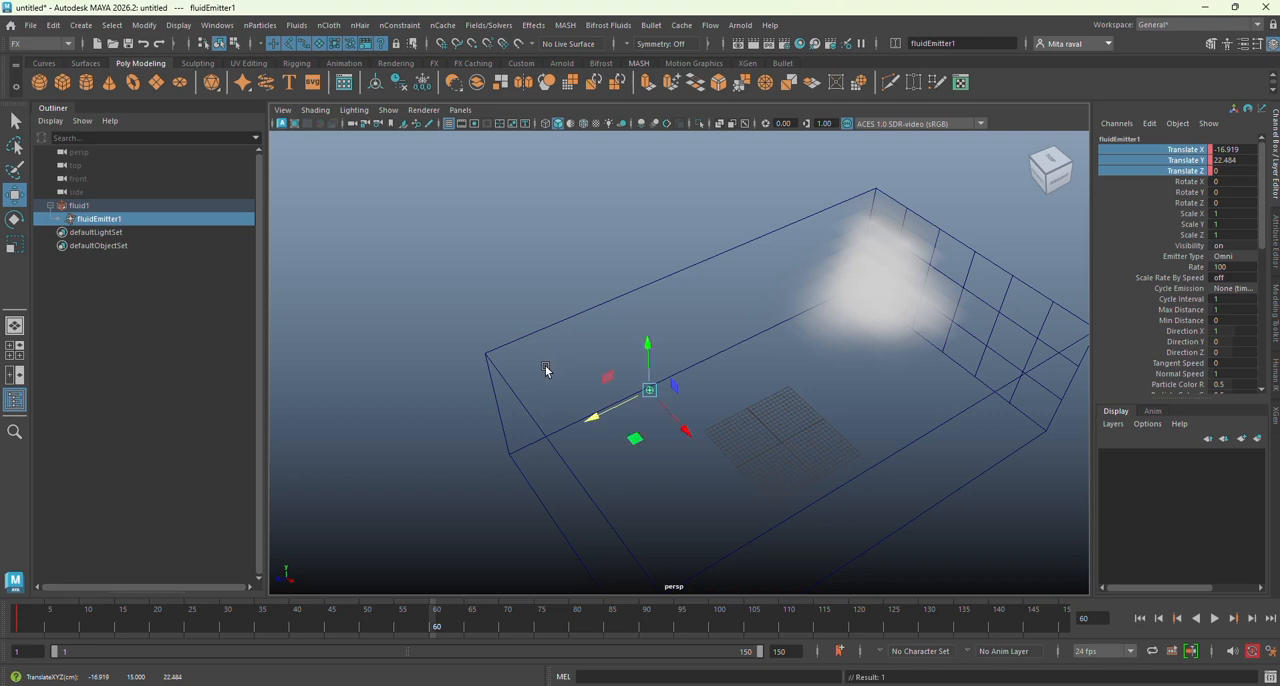
pyautogui.keyDown('alt'); pyautogui.moveTo(543, 591); pyautogui.dragTo(545, 634); pyautogui.keyUp('alt')
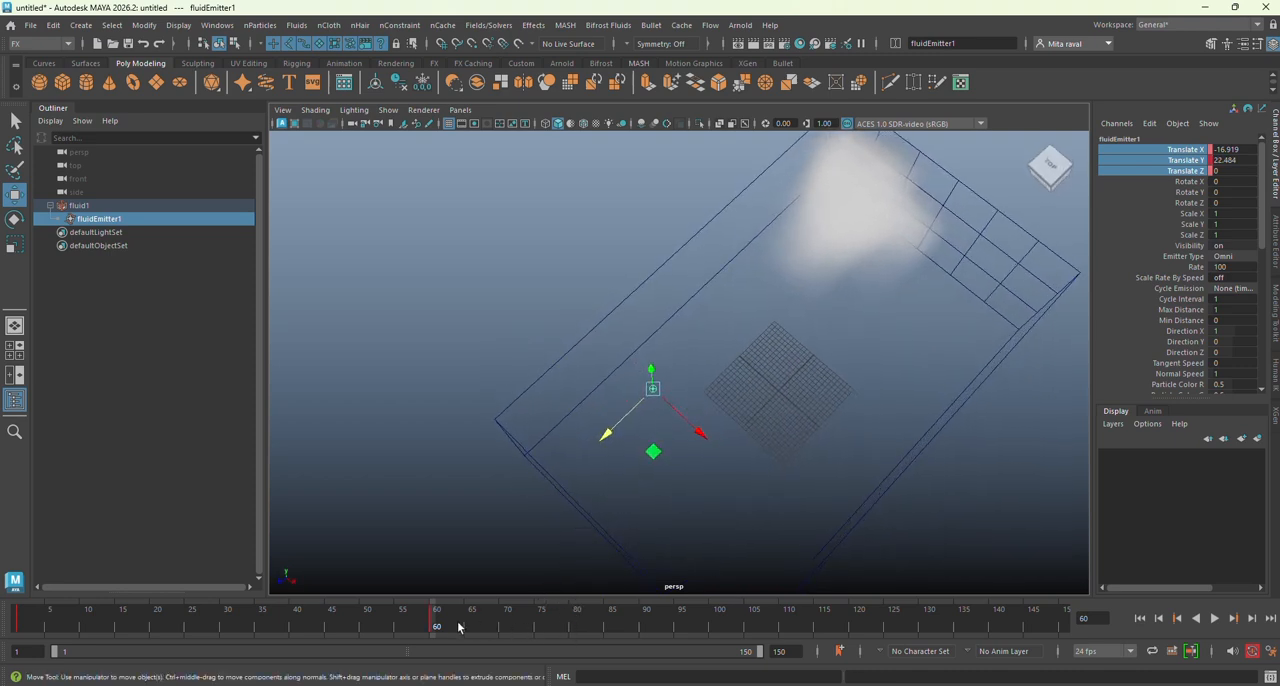
# Step: Key the emitter at frame 120 with a Translate X of about 14.8 and a Translate Y of about 5
pyautogui.click(855, 627)
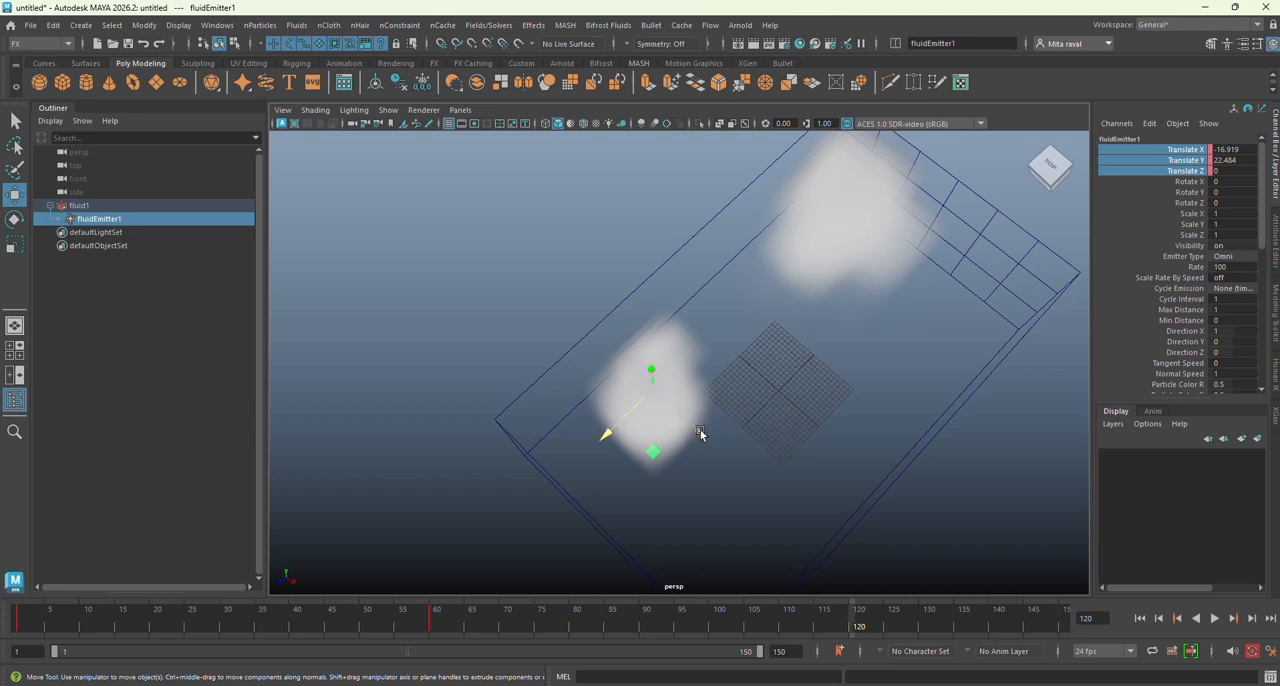
pyautogui.moveTo(700, 432); pyautogui.dragTo(830, 525)
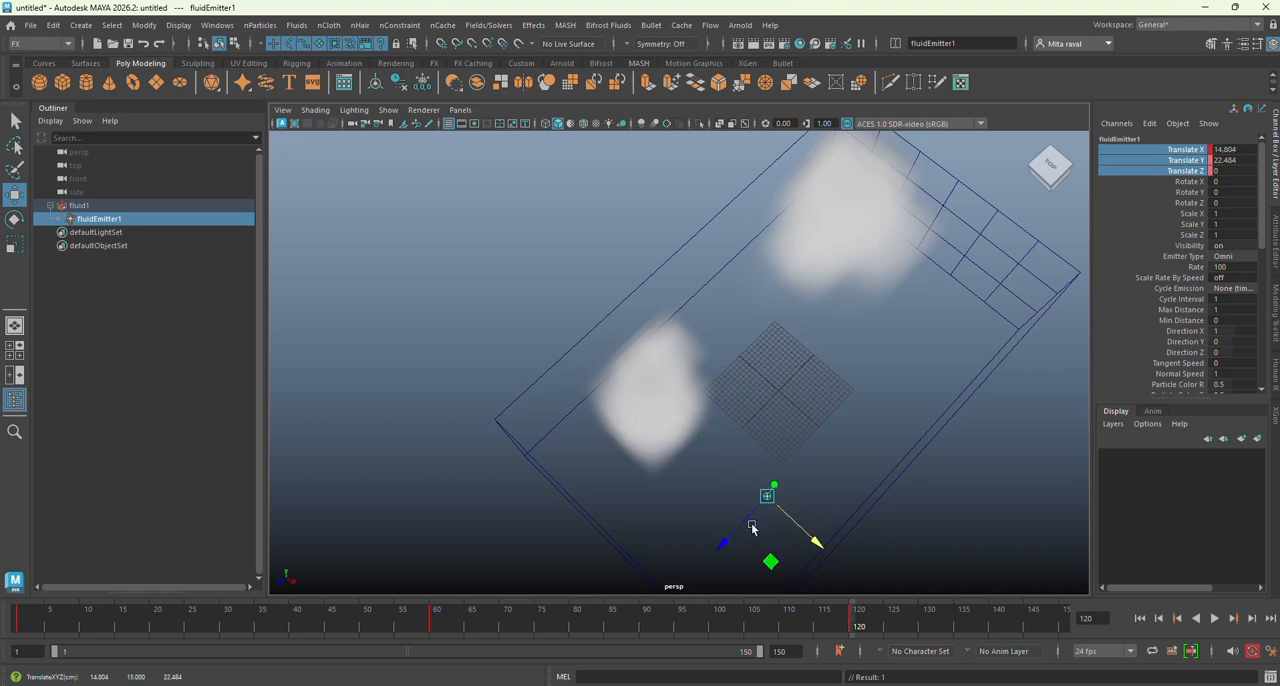
pyautogui.moveTo(727, 538); pyautogui.dragTo(786, 471)
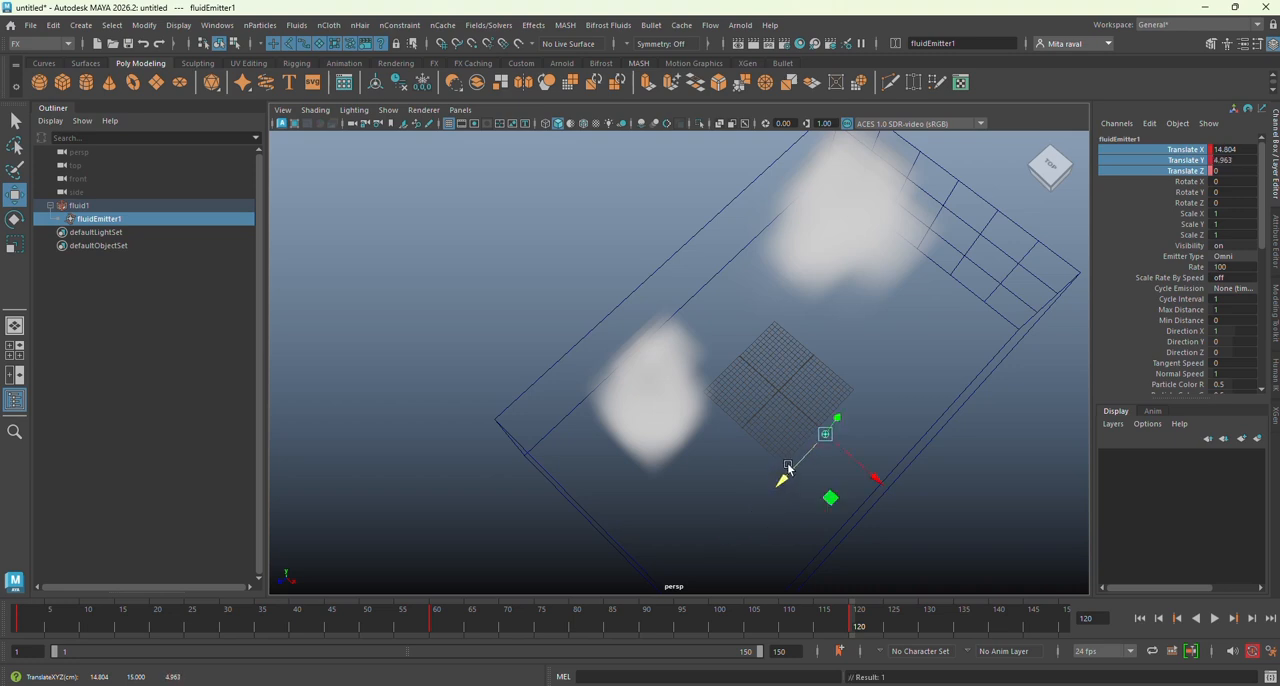
# Step: Key the emitter at frame 90 near the end opposite the gridded wall, at a Translate Y of about 35.2
pyautogui.click(645, 627)
pyautogui.moveTo(734, 494); pyautogui.dragTo(647, 566)
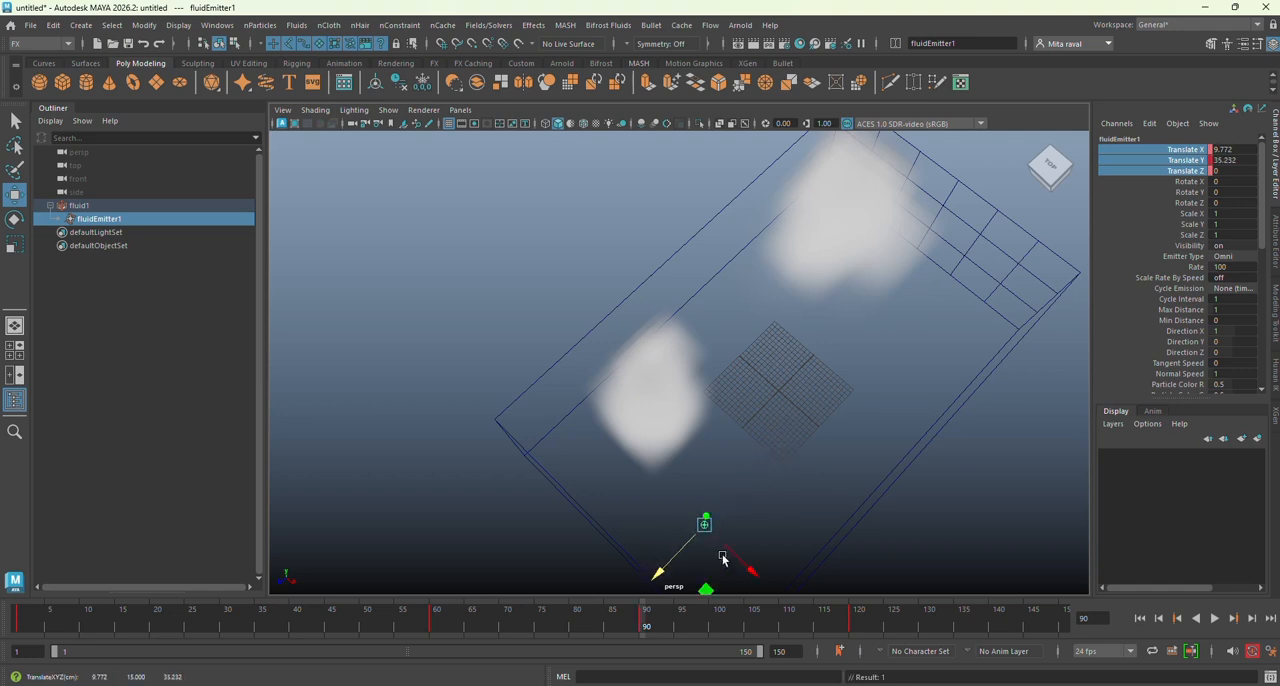
pyautogui.moveTo(742, 557); pyautogui.dragTo(747, 522)
# Step: Scrub back and forth through the emitter's animation to examine the fluid's path, and return to frame 1
pyautogui.scroll(-2, 723, 514)
pyautogui.moveTo(12, 617); pyautogui.dragTo(855, 625)
pyautogui.moveTo(852, 625); pyautogui.dragTo(565, 633)
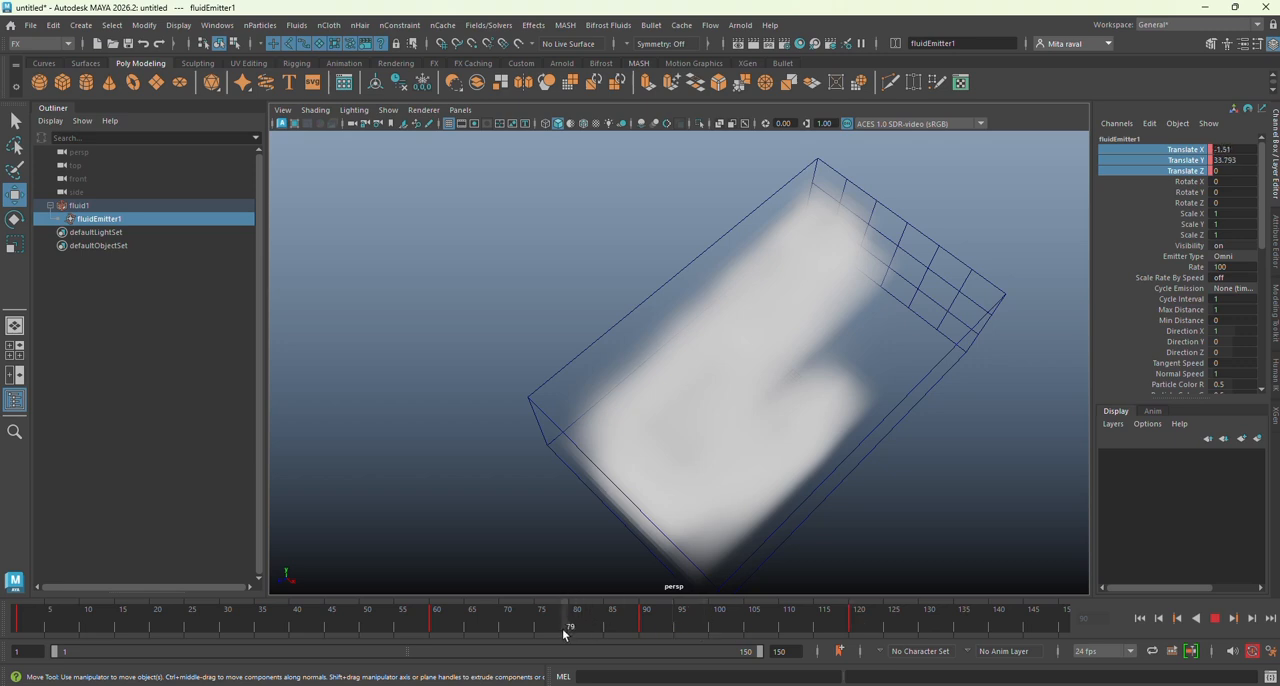
pyautogui.moveTo(449, 628); pyautogui.dragTo(275, 623)
pyautogui.moveTo(27, 602); pyautogui.dragTo(20, 626)
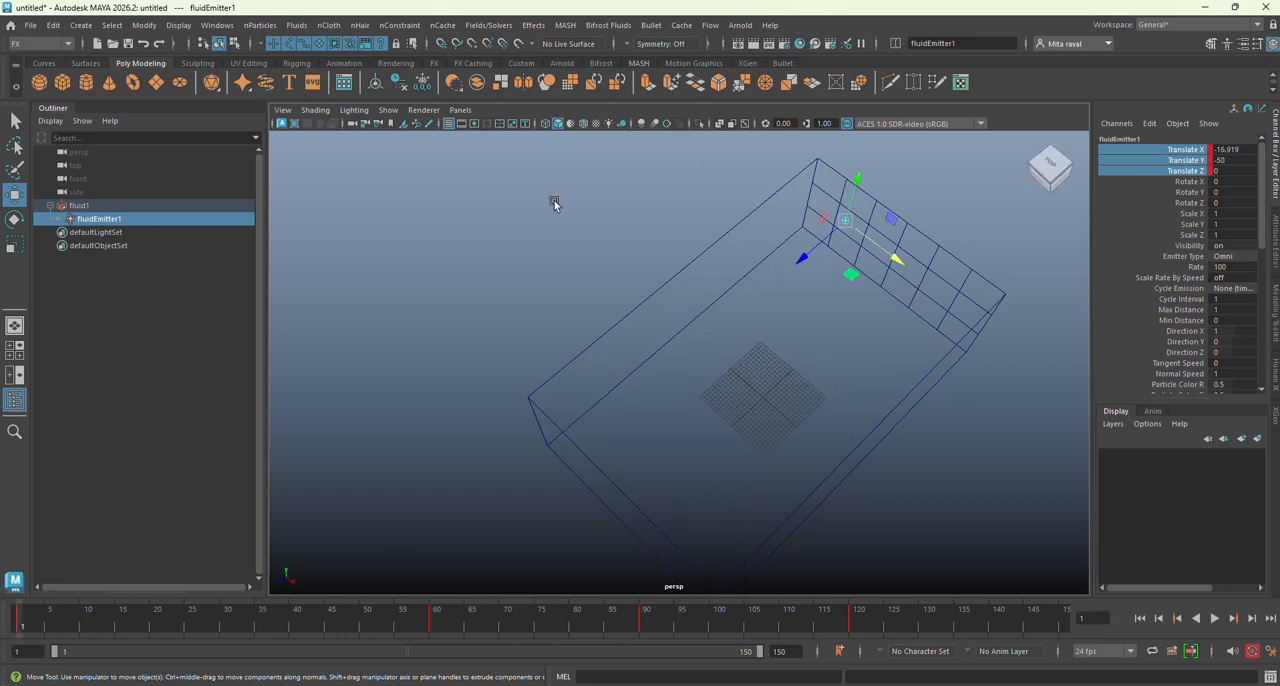
# Step: Switch to the Animation menu set and create a motion trail for the fluid emitter
pyautogui.click(66, 44)
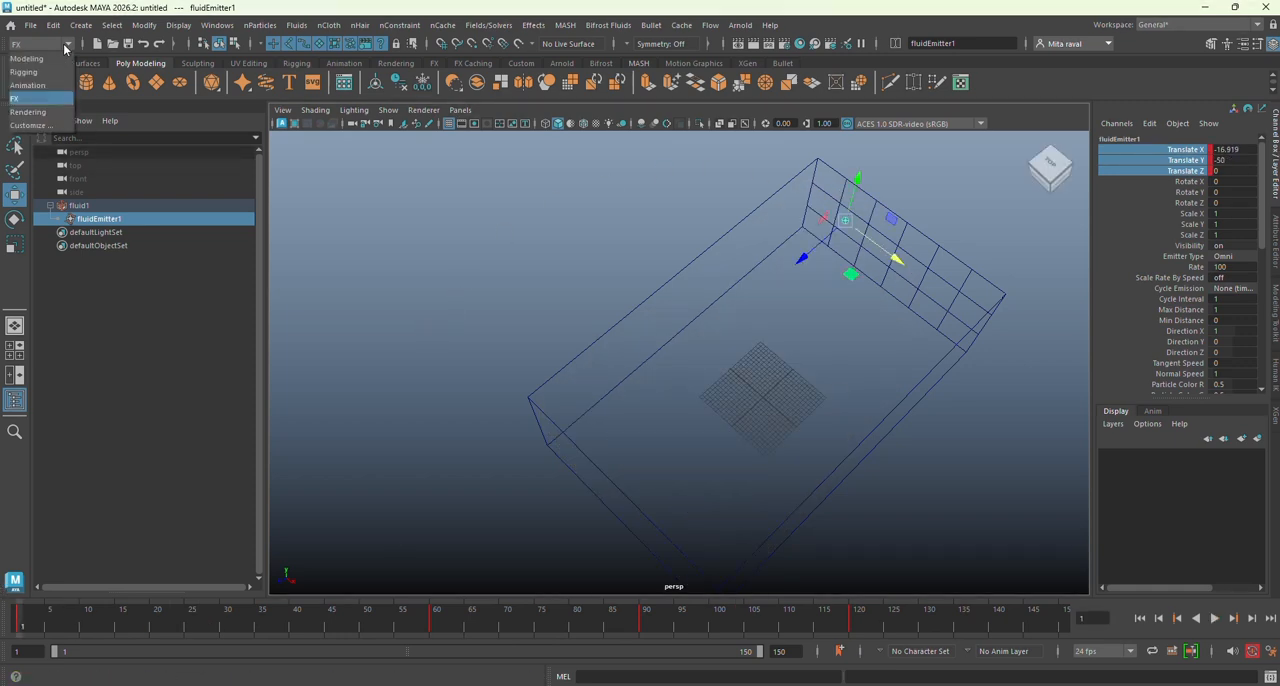
pyautogui.click(60, 97)
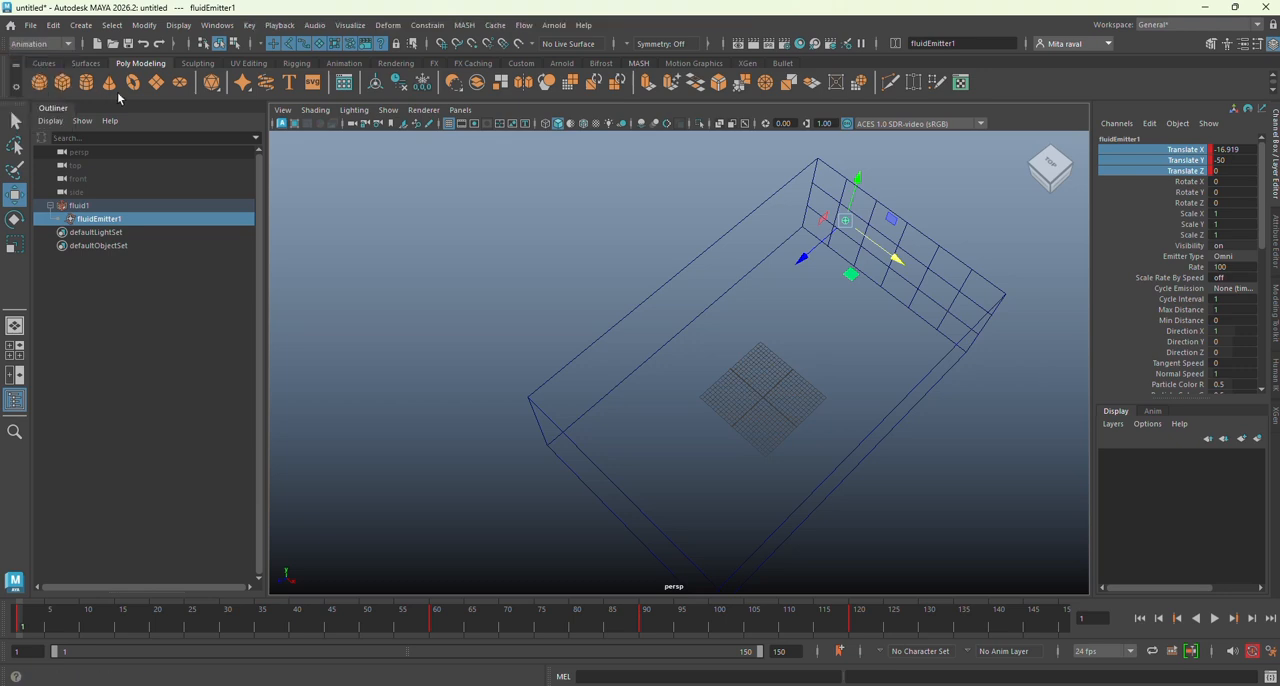
pyautogui.click(351, 25)
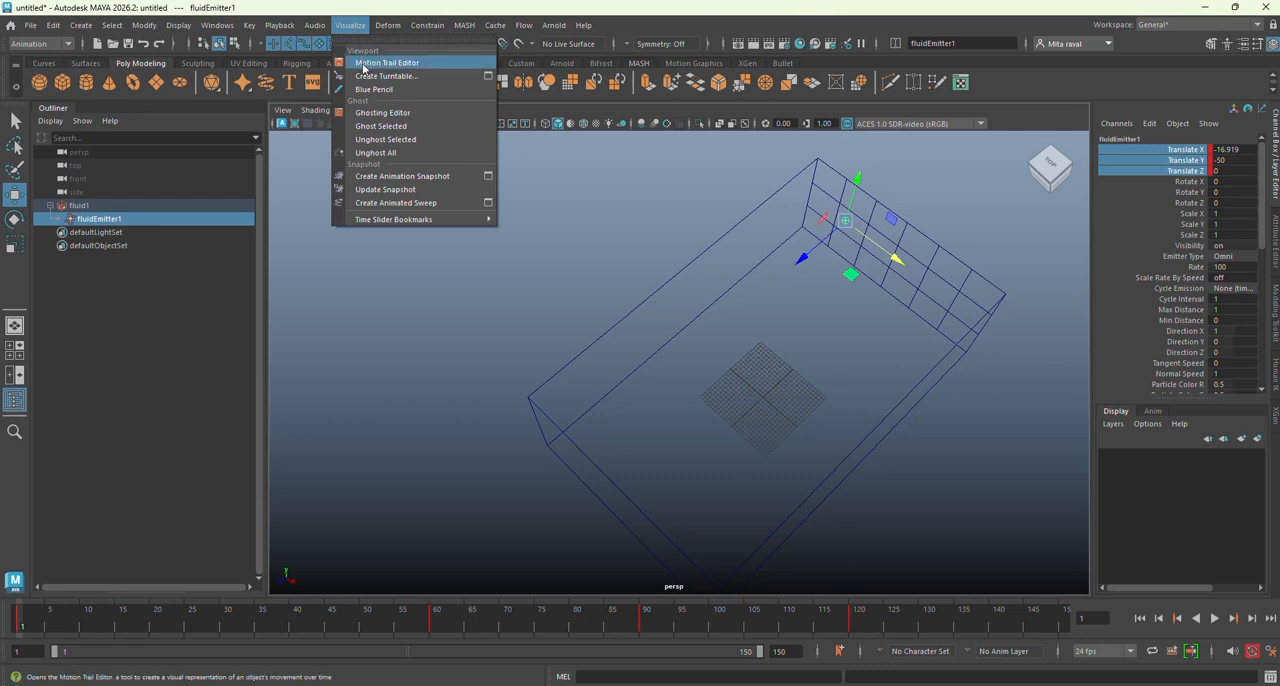
pyautogui.click(364, 65)
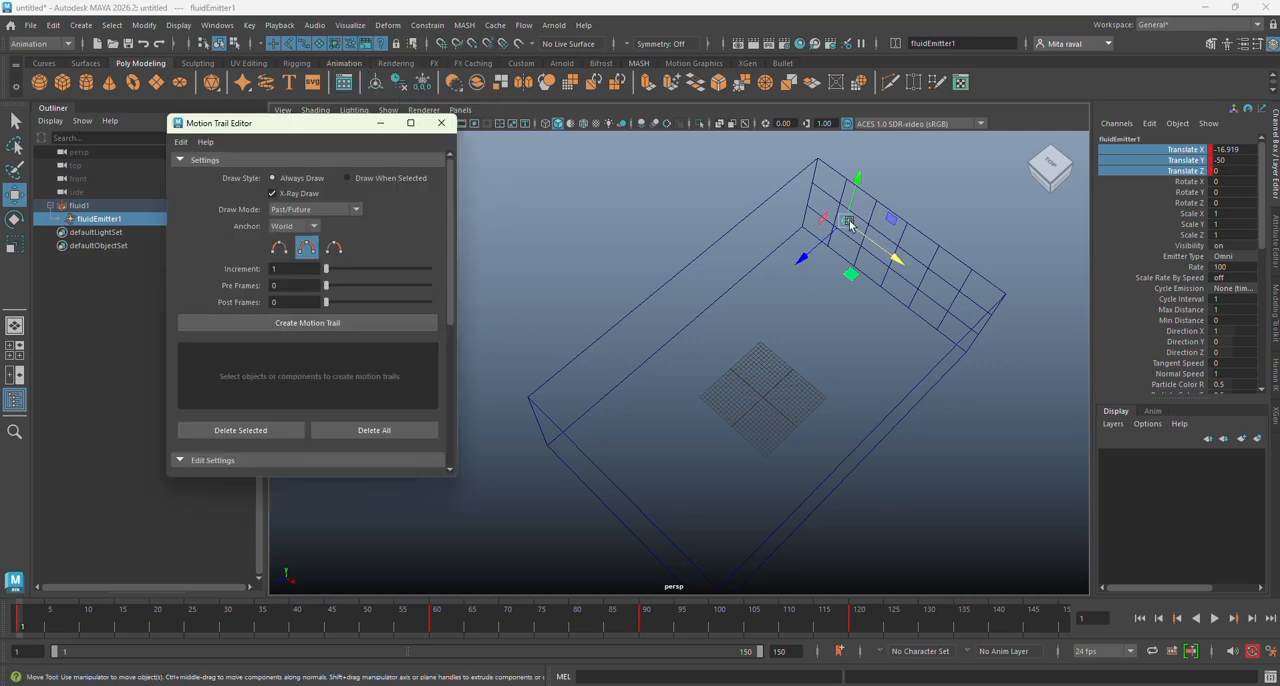
pyautogui.click(300, 323)
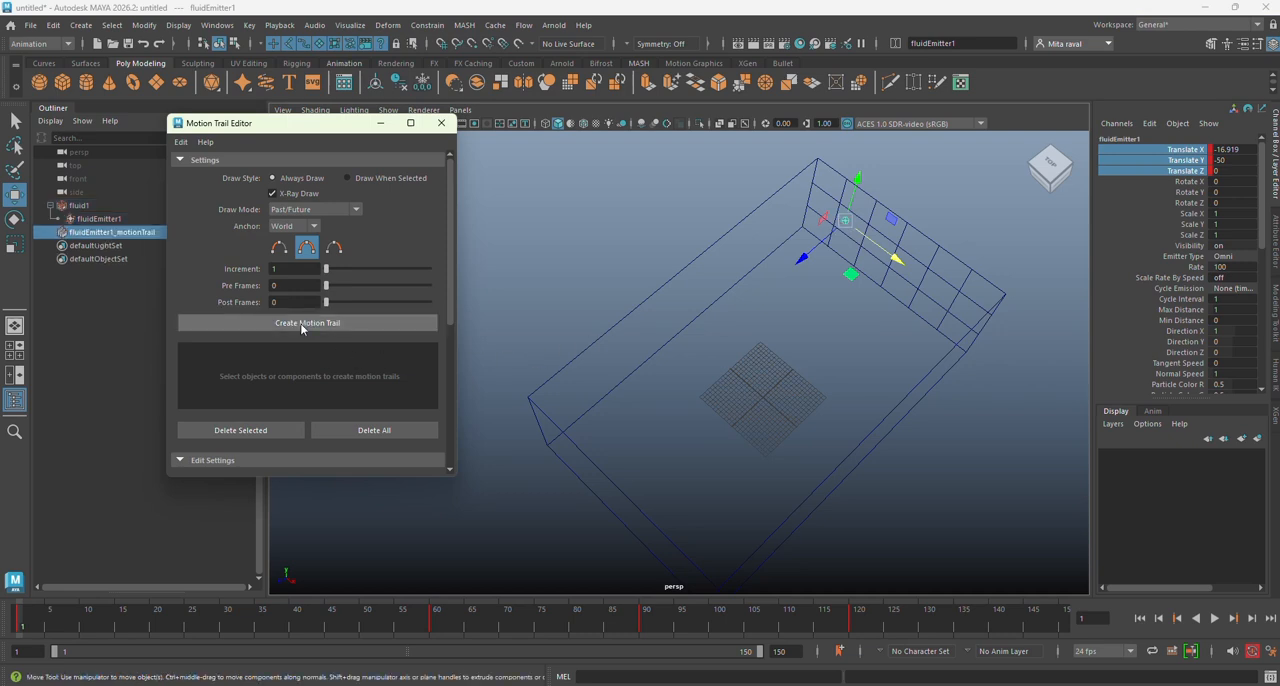
# Step: Move the motion trail's frame 60 key outward to a Translate X of about -18.2 and slightly back along the container's length
pyautogui.moveTo(24, 624); pyautogui.dragTo(641, 624)
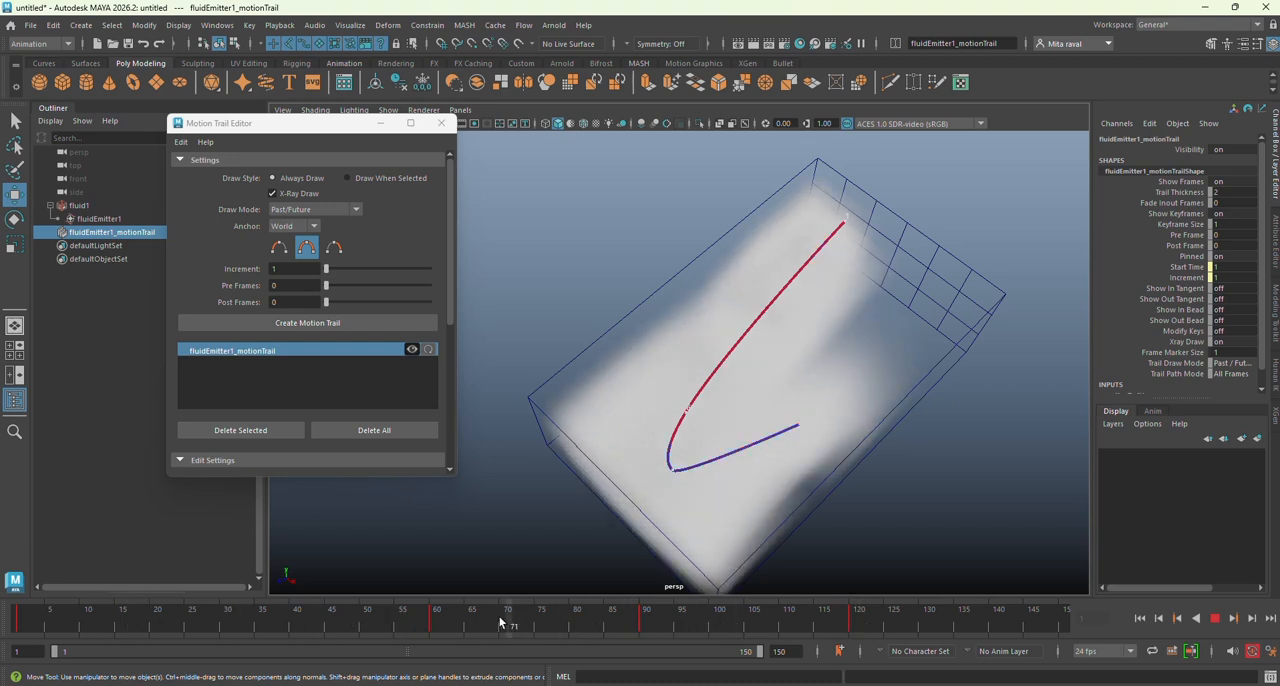
pyautogui.click(433, 624)
pyautogui.keyDown('alt'); pyautogui.moveTo(735, 394); pyautogui.dragTo(768, 390); pyautogui.keyUp('alt')
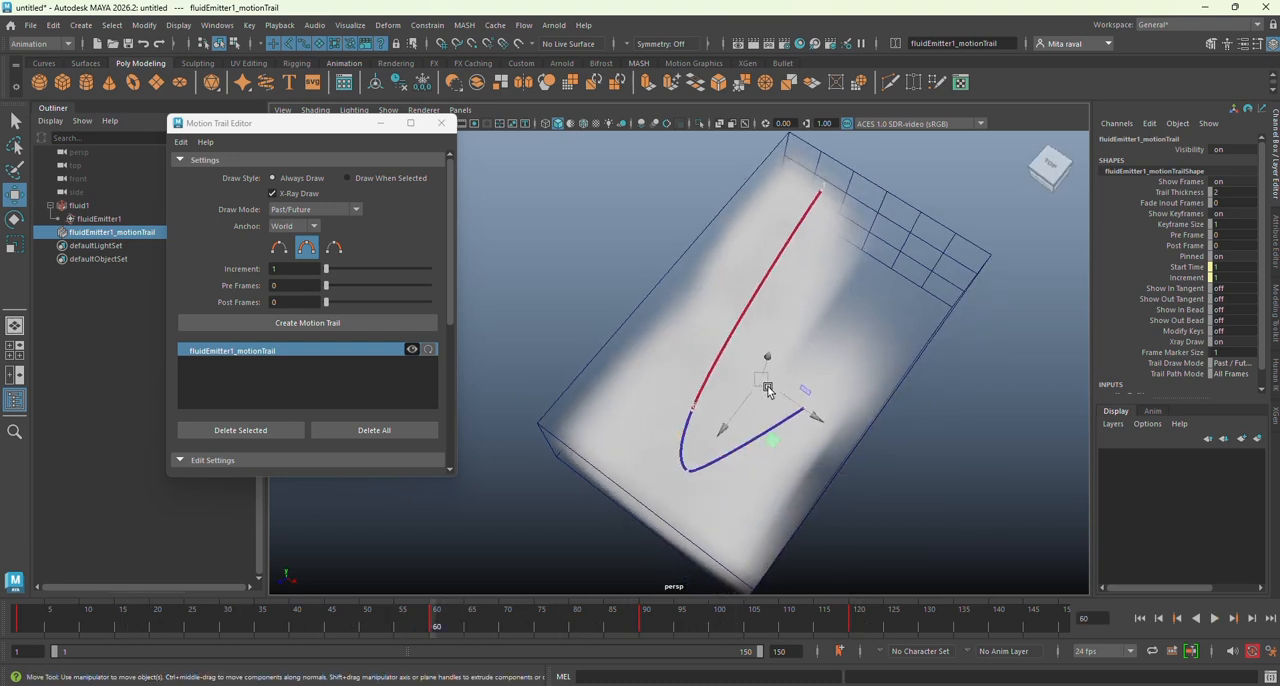
pyautogui.click(700, 420)
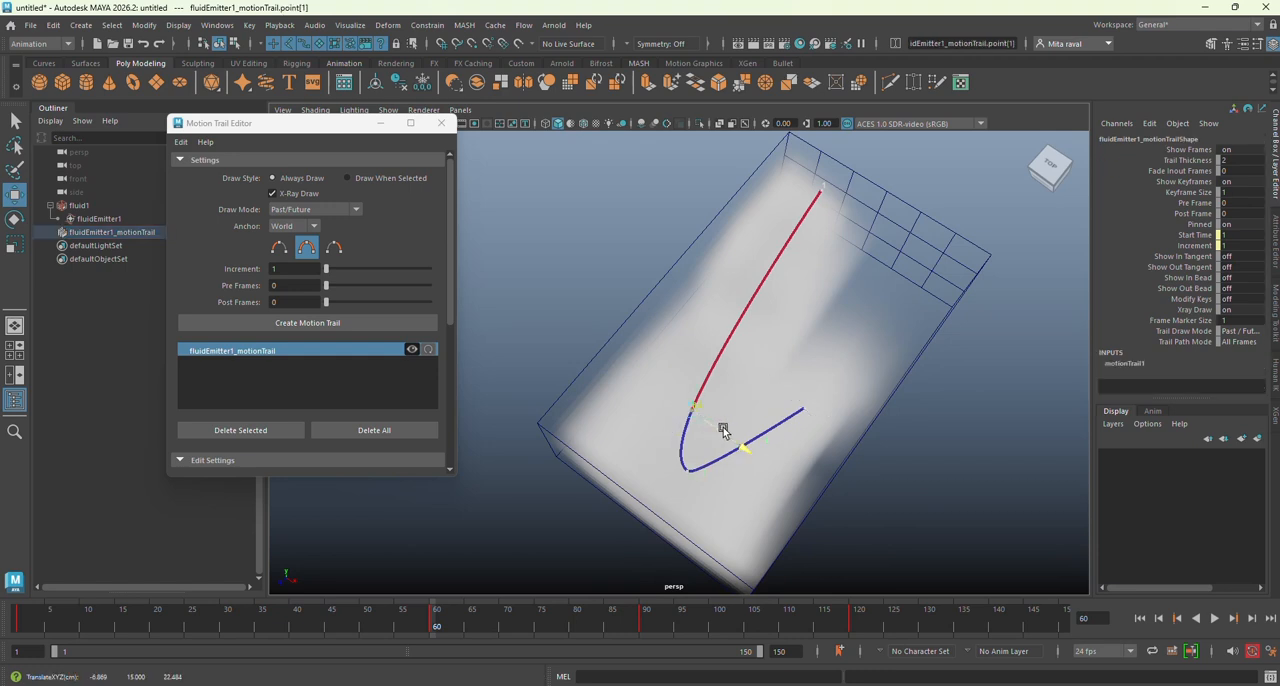
pyautogui.moveTo(722, 432); pyautogui.dragTo(687, 417)
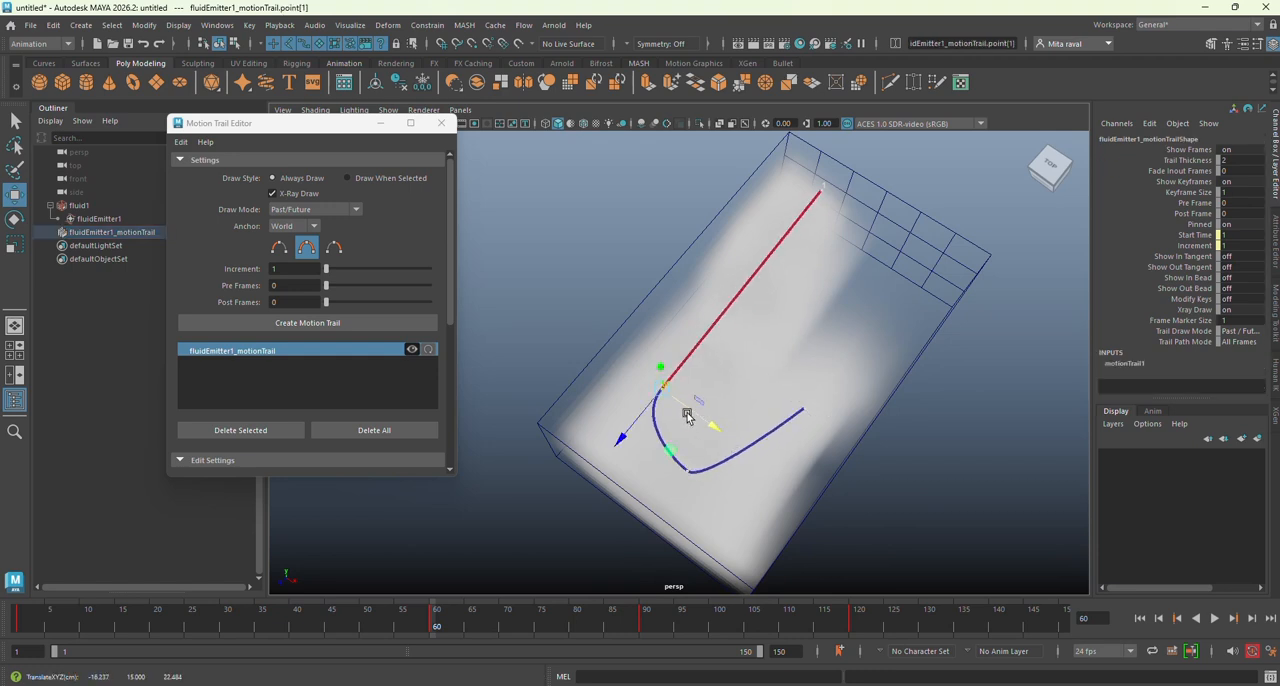
pyautogui.moveTo(620, 442); pyautogui.dragTo(630, 430)
# Step: Shift the trail's frame 120 key to a Translate X of about 21.2 and its frame 90 key to about 7.2
pyautogui.moveTo(791, 389); pyautogui.dragTo(845, 433)
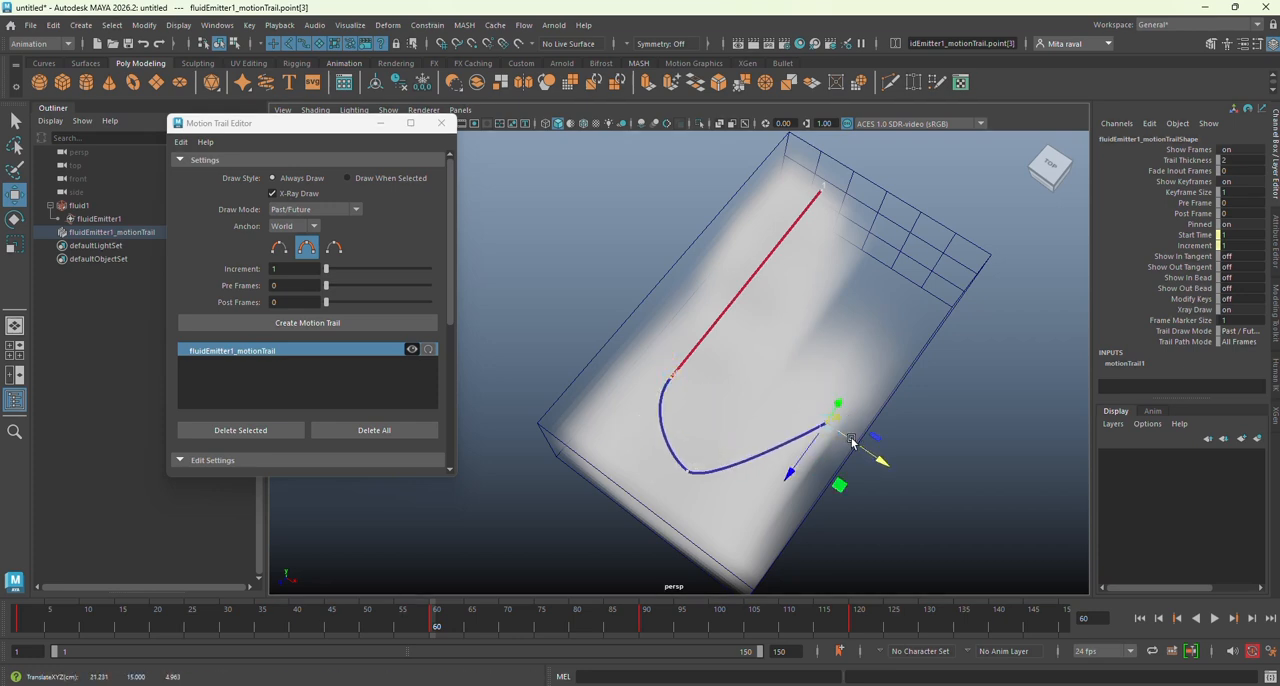
pyautogui.click(711, 489)
pyautogui.moveTo(714, 494); pyautogui.dragTo(743, 498)
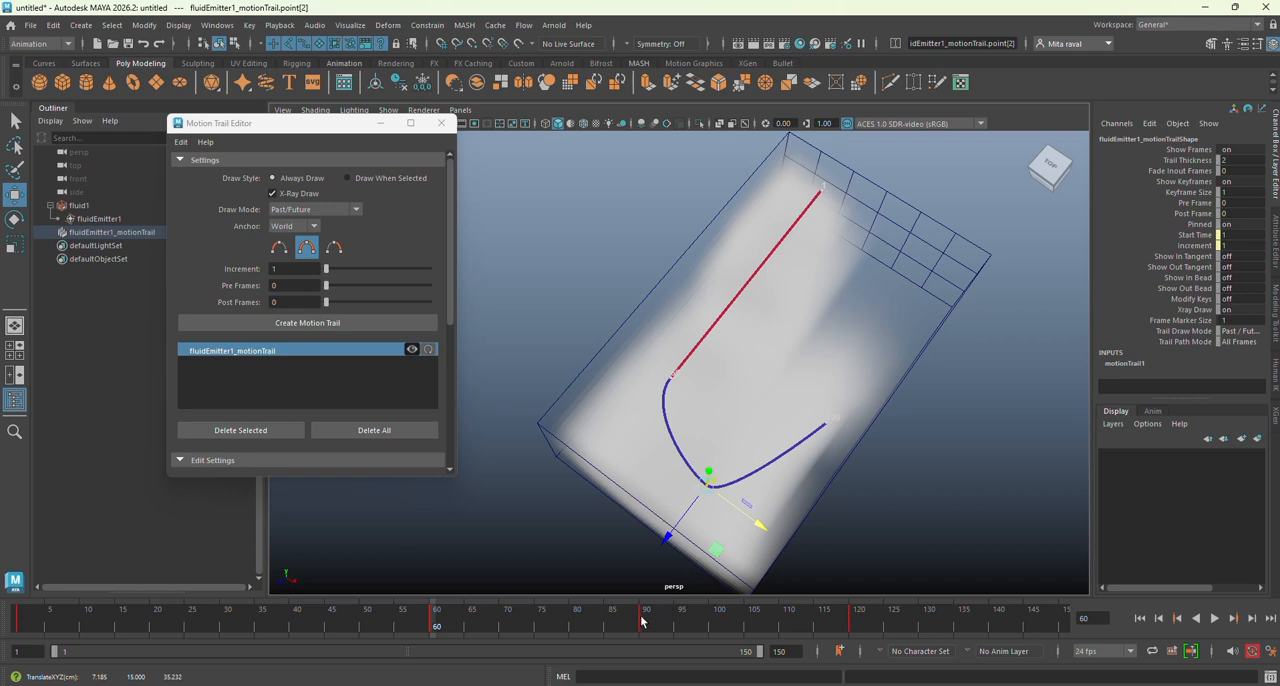
# Step: Select the emitter at frame 75 and key it farther along the container toward the end opposite the gridded wall
pyautogui.hotkey('alt', 'v')
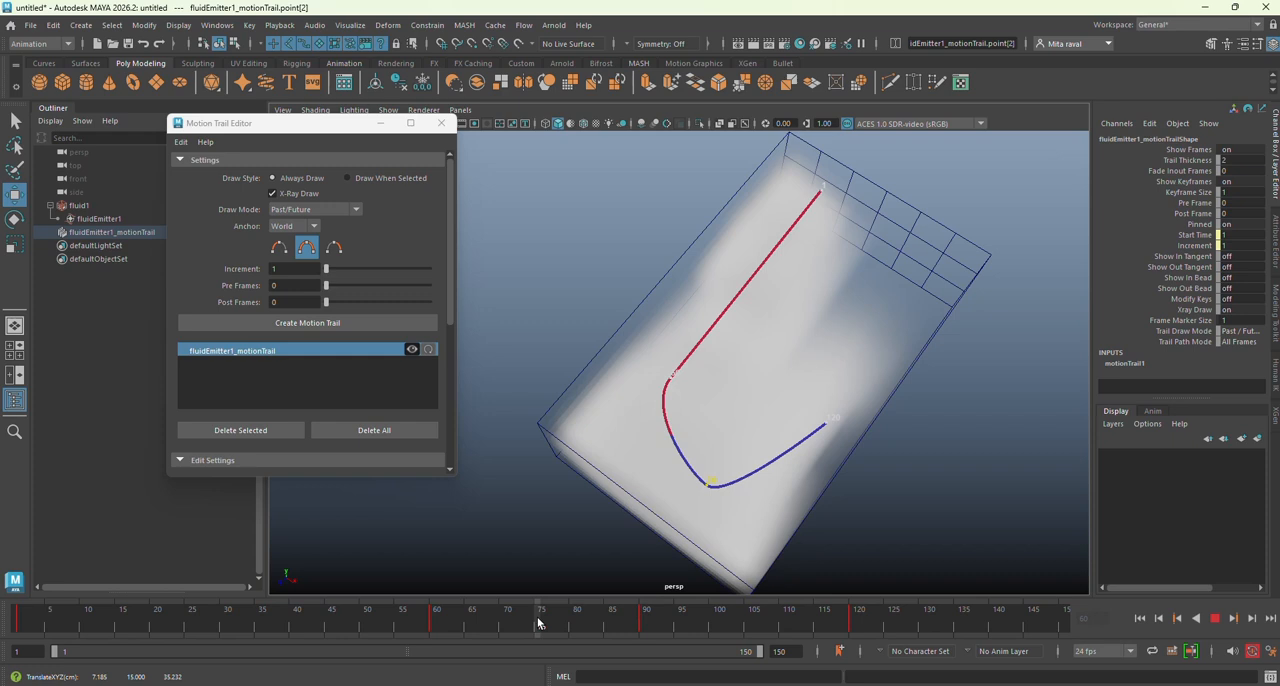
pyautogui.click(539, 622)
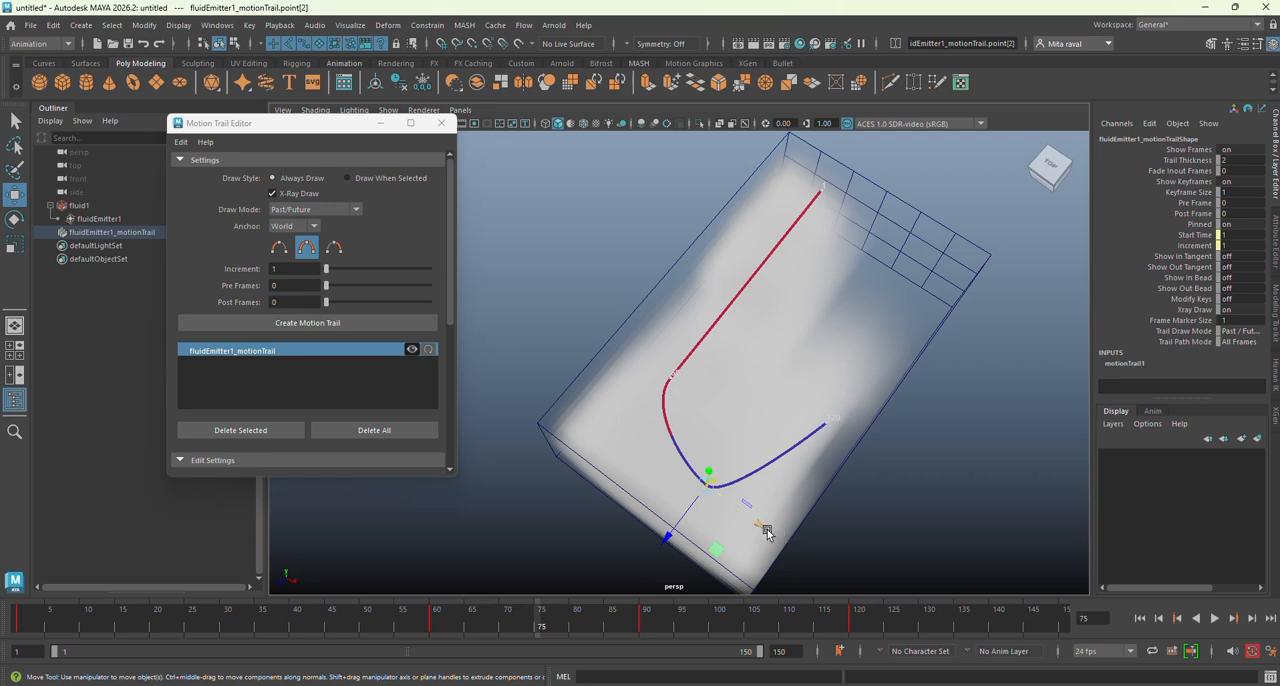
pyautogui.moveTo(767, 534)
pyautogui.mouseDown()
pyautogui.moveTo(731, 517)
pyautogui.moveTo(766, 531)
pyautogui.moveTo(753, 525)
pyautogui.mouseUp()
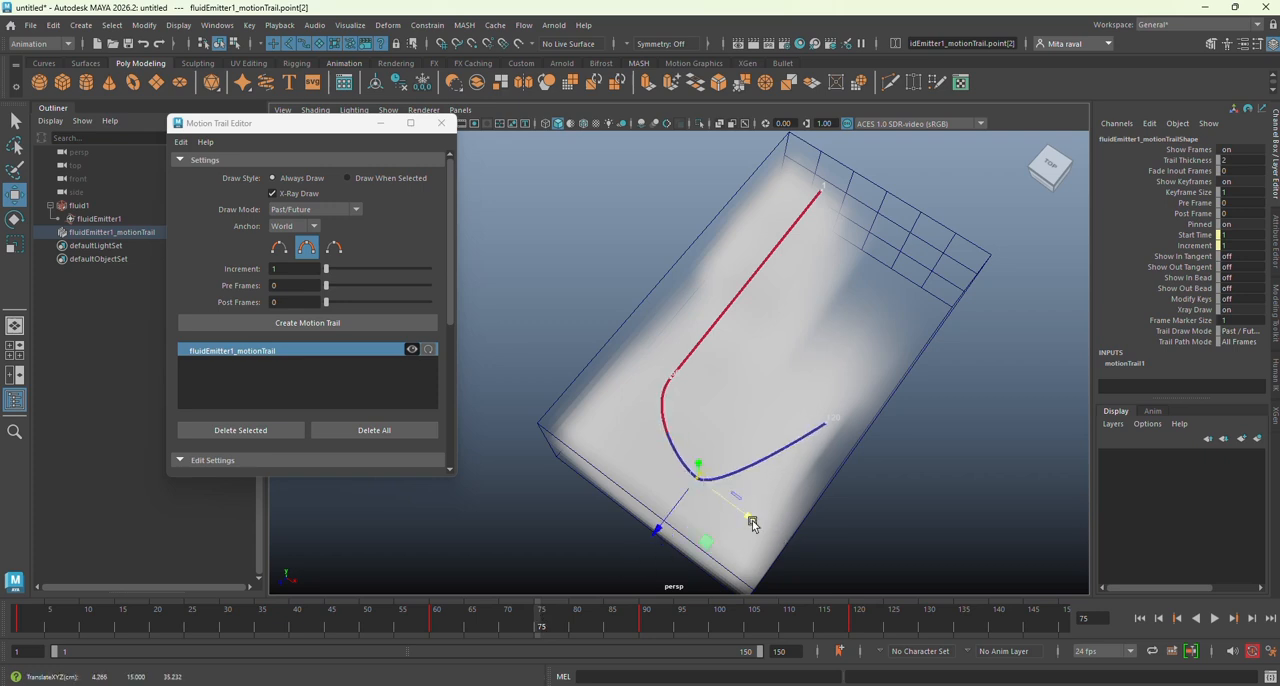
pyautogui.hotkey('ctrl', 'z')
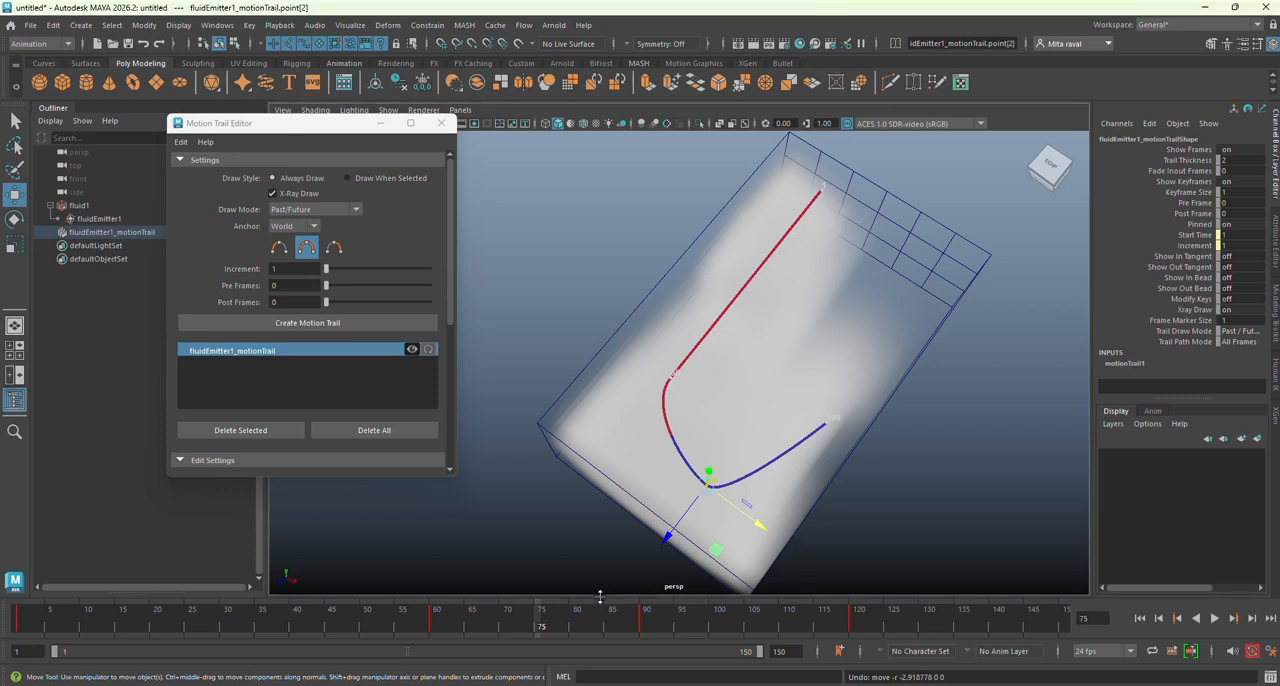
pyautogui.click(99, 218)
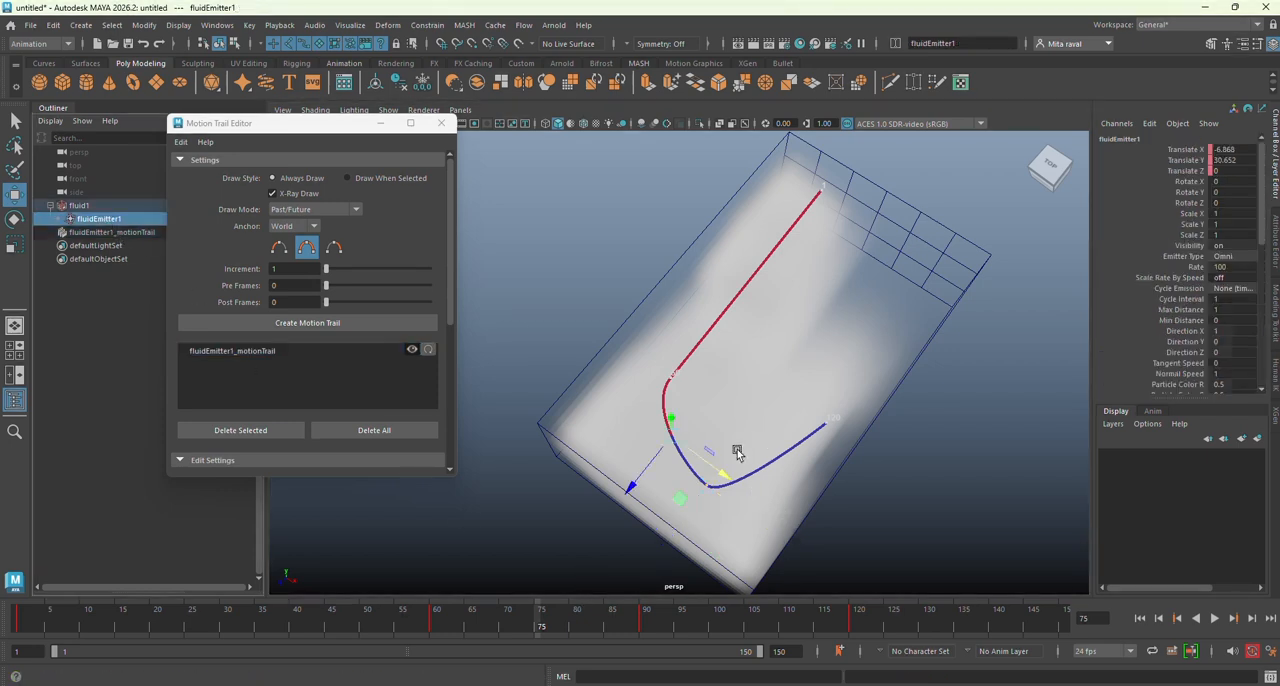
pyautogui.moveTo(636, 488); pyautogui.dragTo(615, 507)
# Step: Round the trail's bend by adjusting the frame 75 key and moving the frame 90 key to a Translate X of about 13.2
pyautogui.moveTo(539, 627); pyautogui.dragTo(646, 627)
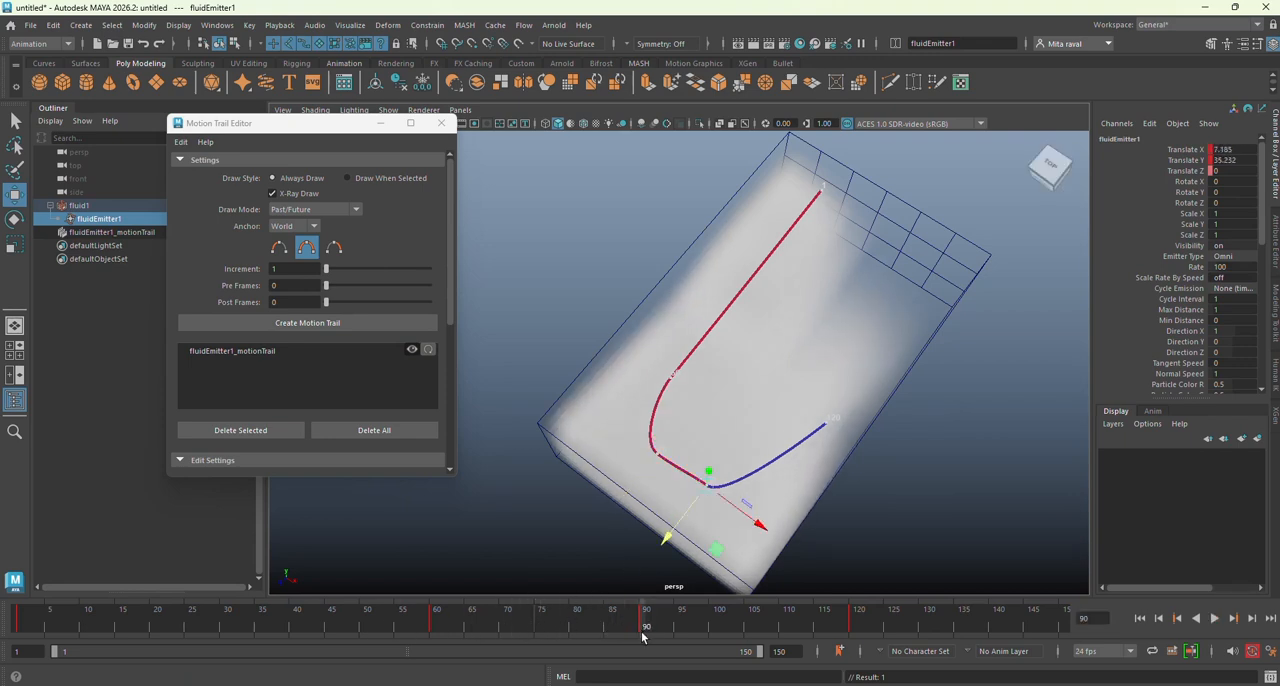
pyautogui.click(657, 454)
pyautogui.moveTo(627, 488); pyautogui.dragTo(781, 518)
pyautogui.click(708, 487)
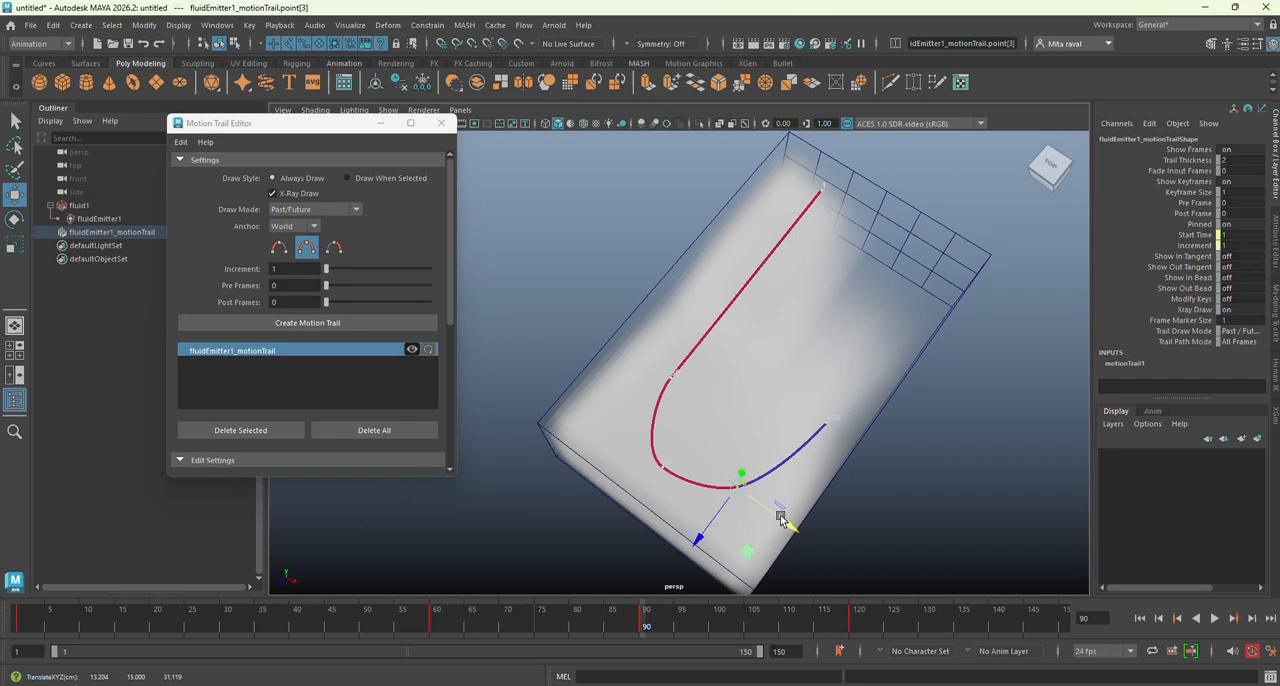
# Step: Move the trail's frame 60 key closer to the side wall and fine-tune the frame 75 key to smooth the U-shaped path
pyautogui.moveTo(644, 367); pyautogui.dragTo(704, 409)
pyautogui.click(656, 461)
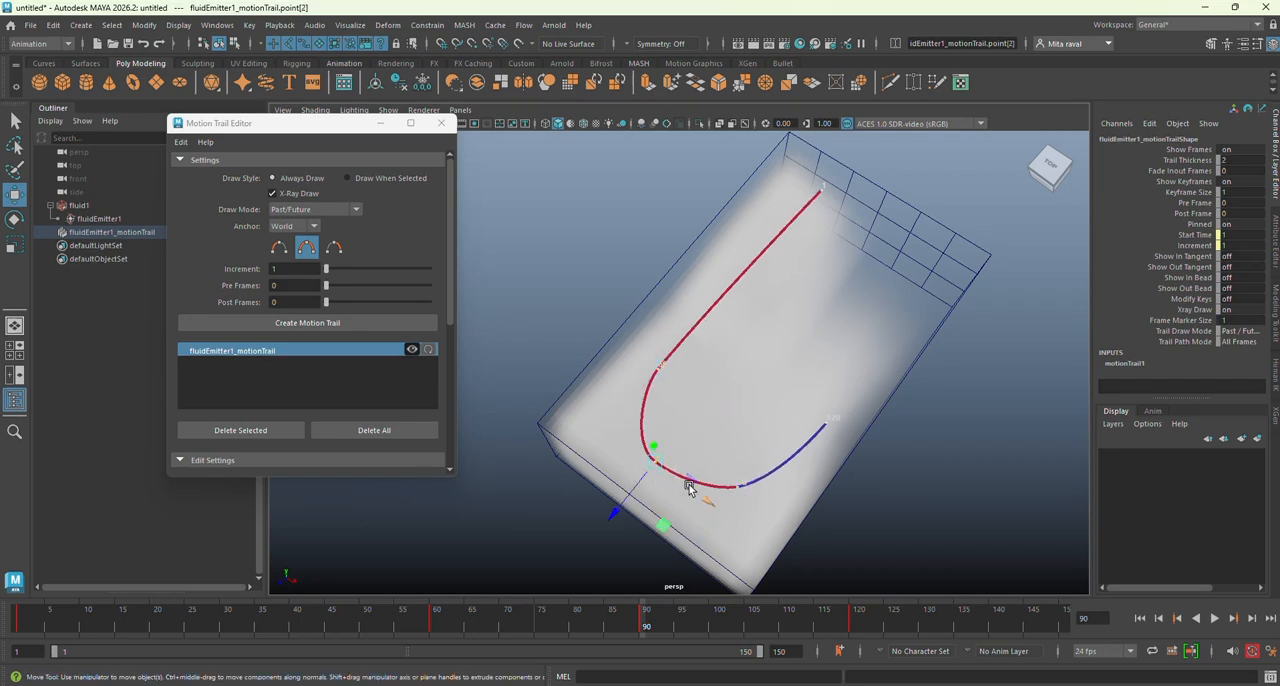
pyautogui.moveTo(690, 487); pyautogui.dragTo(637, 496)
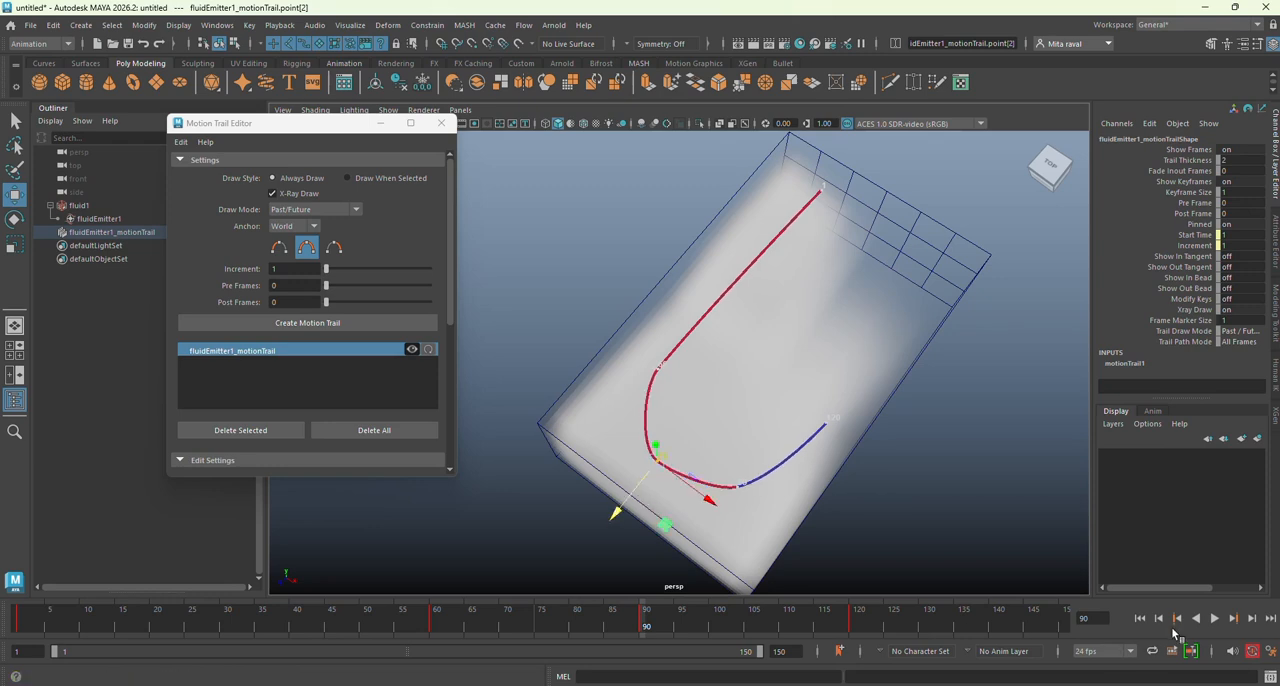
# Step: Play the fluid simulation from frame 1 to check how the smoke follows the emitter's path, and stop playback
pyautogui.click(1140, 619)
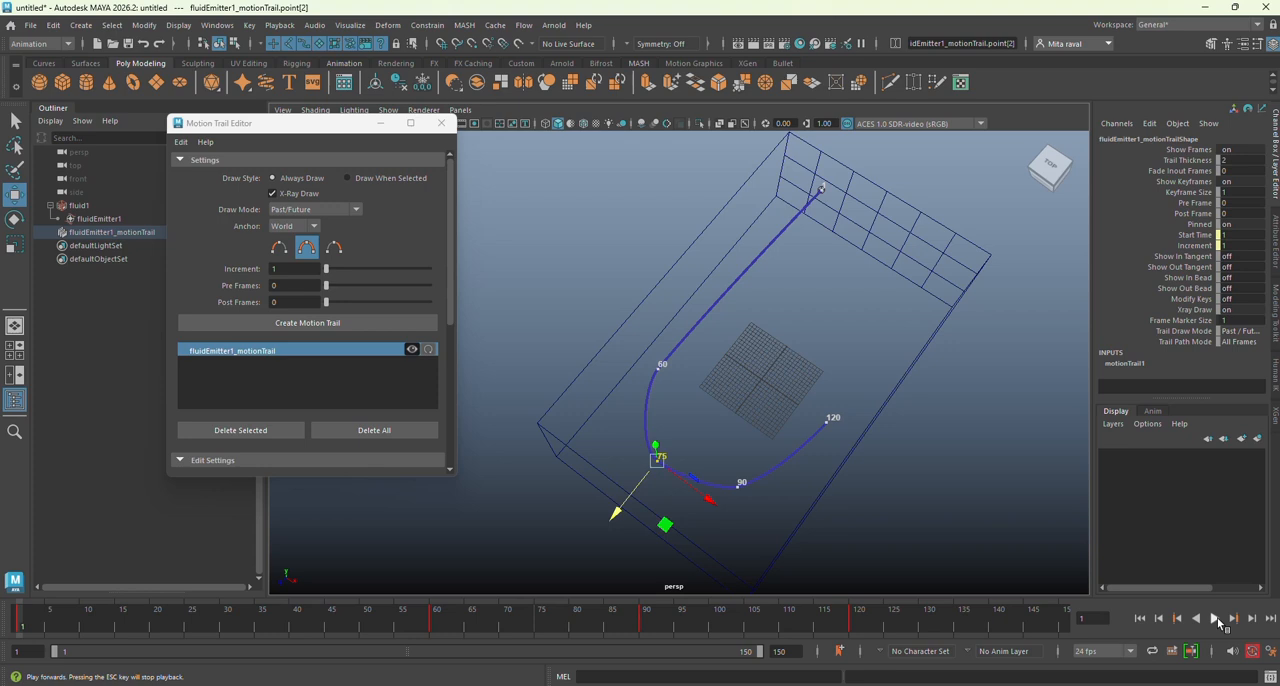
pyautogui.click(1215, 619)
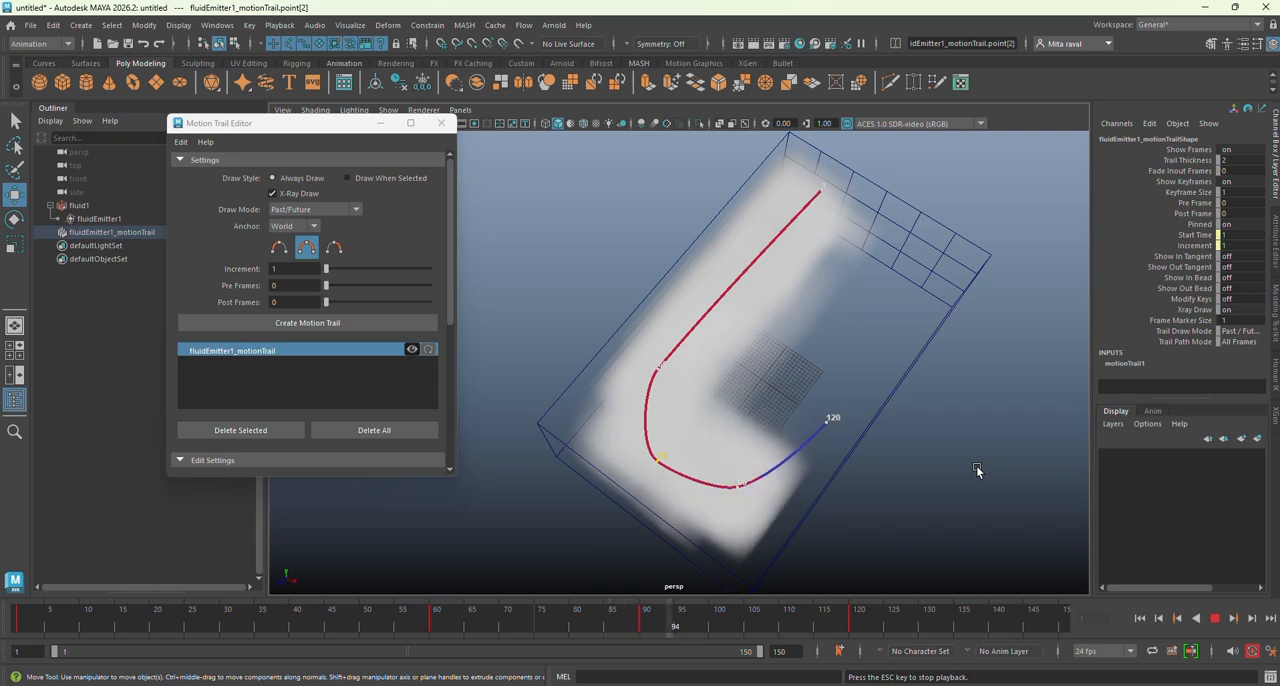
pyautogui.click(1214, 619)
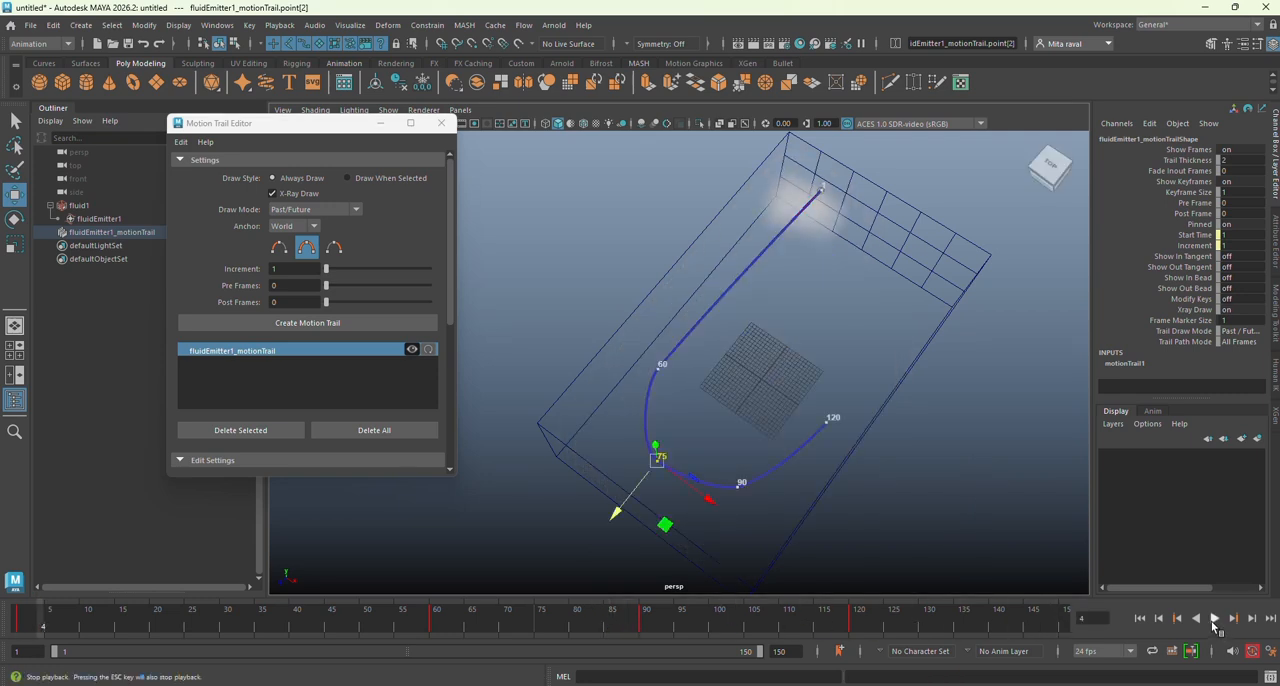
# Step: Select the emitter's motion trail and delete it
pyautogui.click(706, 321)
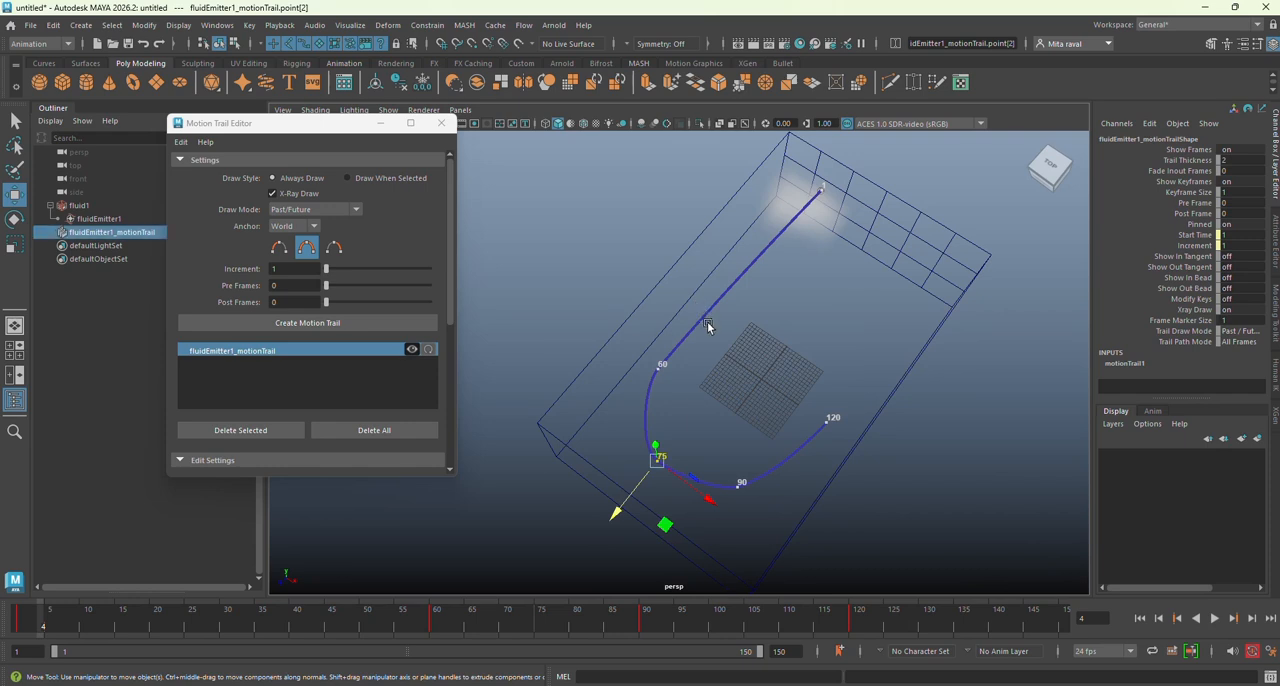
pyautogui.click(707, 322)
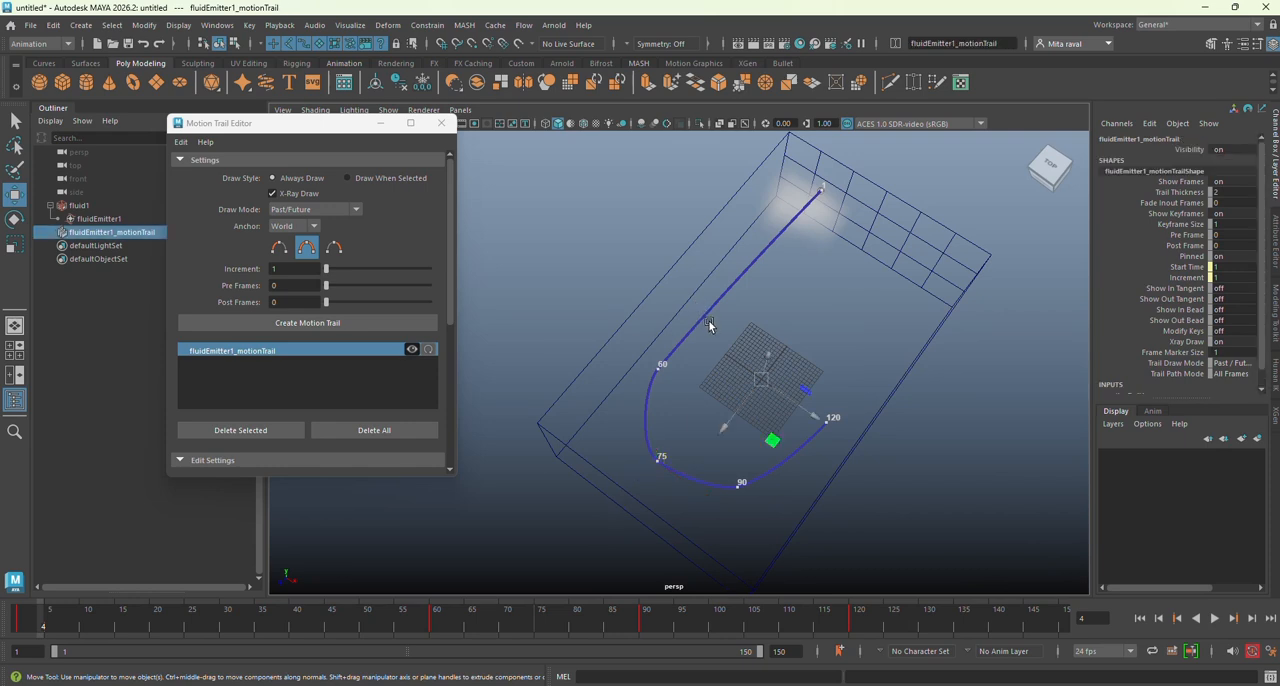
pyautogui.press('Delete')
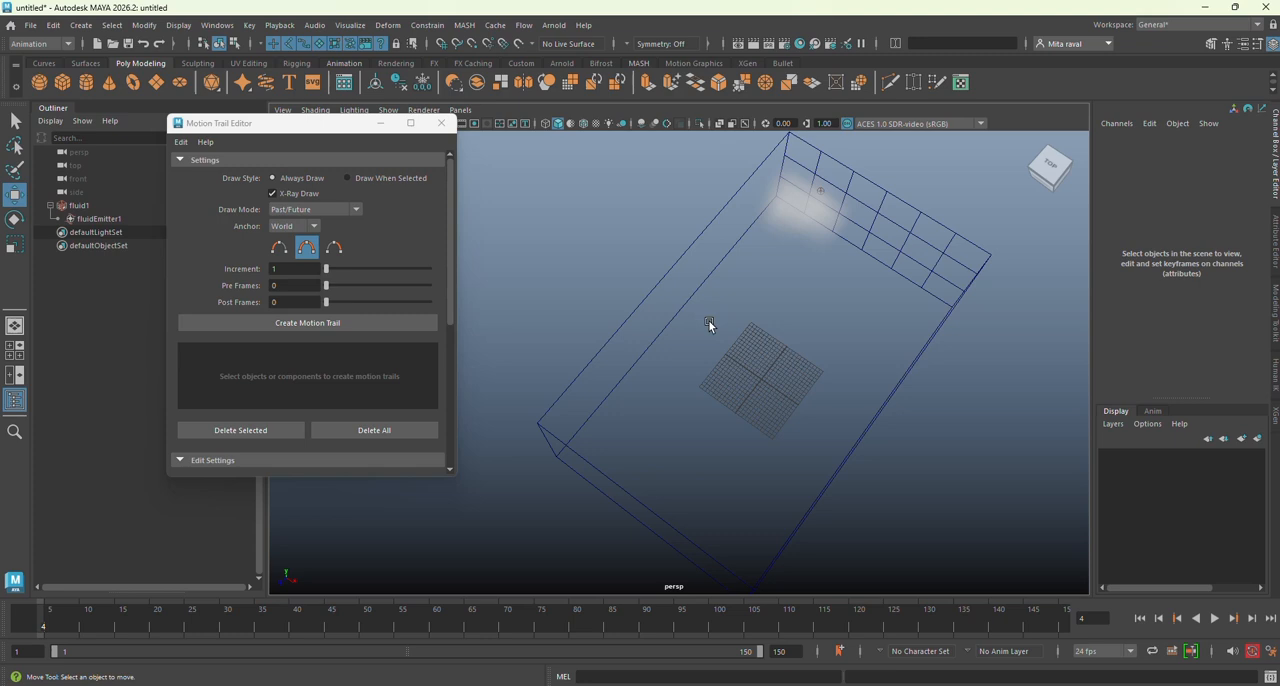
# Step: Close the Motion Trail Editor, play the simulation to check the smoke's path, and return to frame 1
pyautogui.click(441, 123)
pyautogui.click(1213, 619)
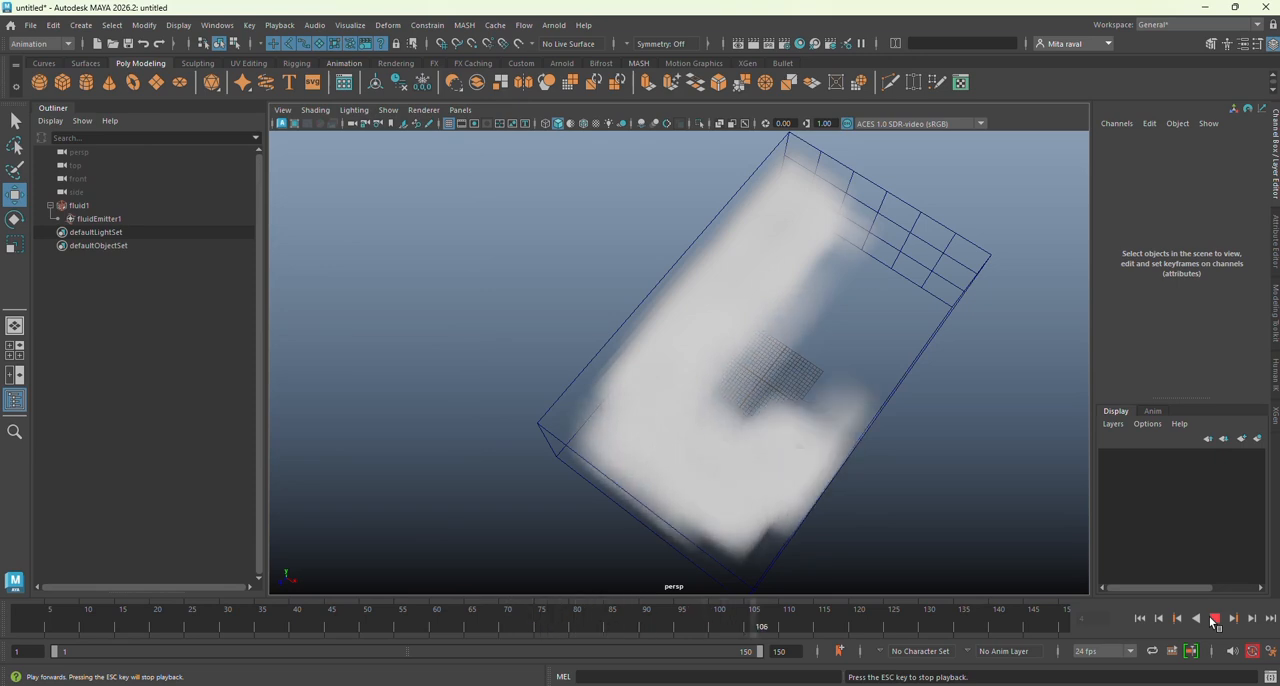
pyautogui.click(1214, 618)
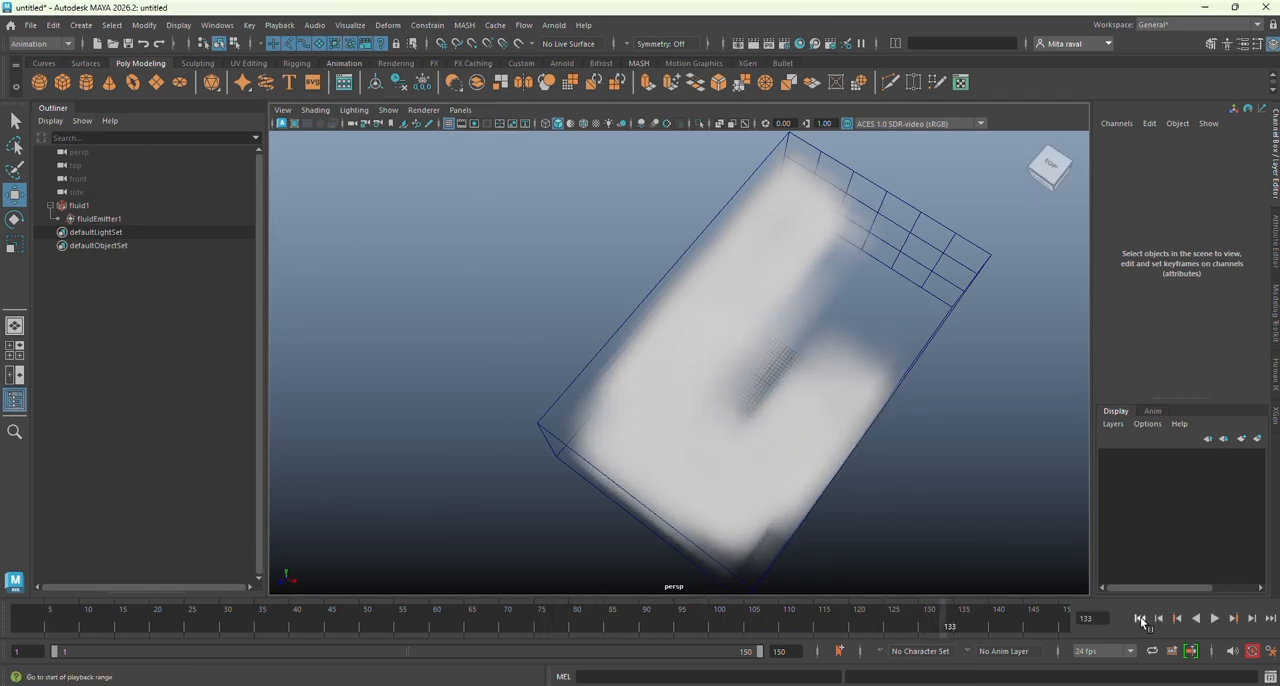
pyautogui.click(1139, 618)
# Step: Set the fluid container's Base Resolution to 60 and play the simulation to check the finer smoke
pyautogui.click(868, 207)
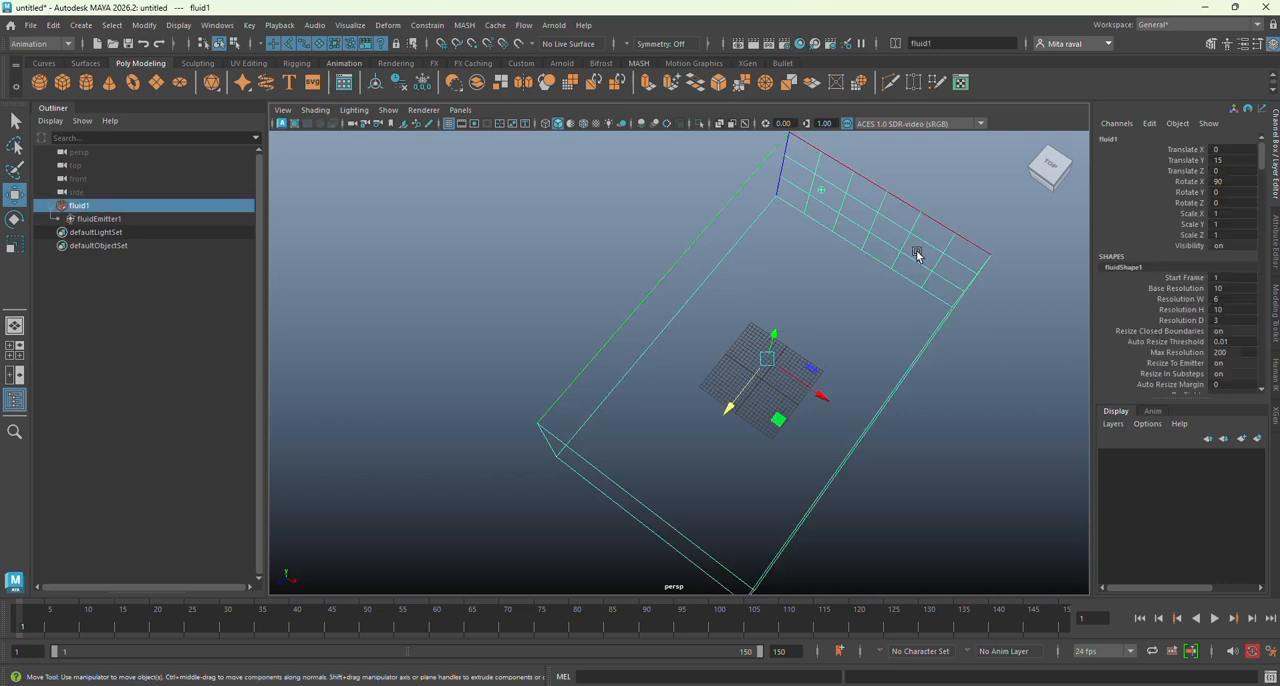
pyautogui.click(1275, 245)
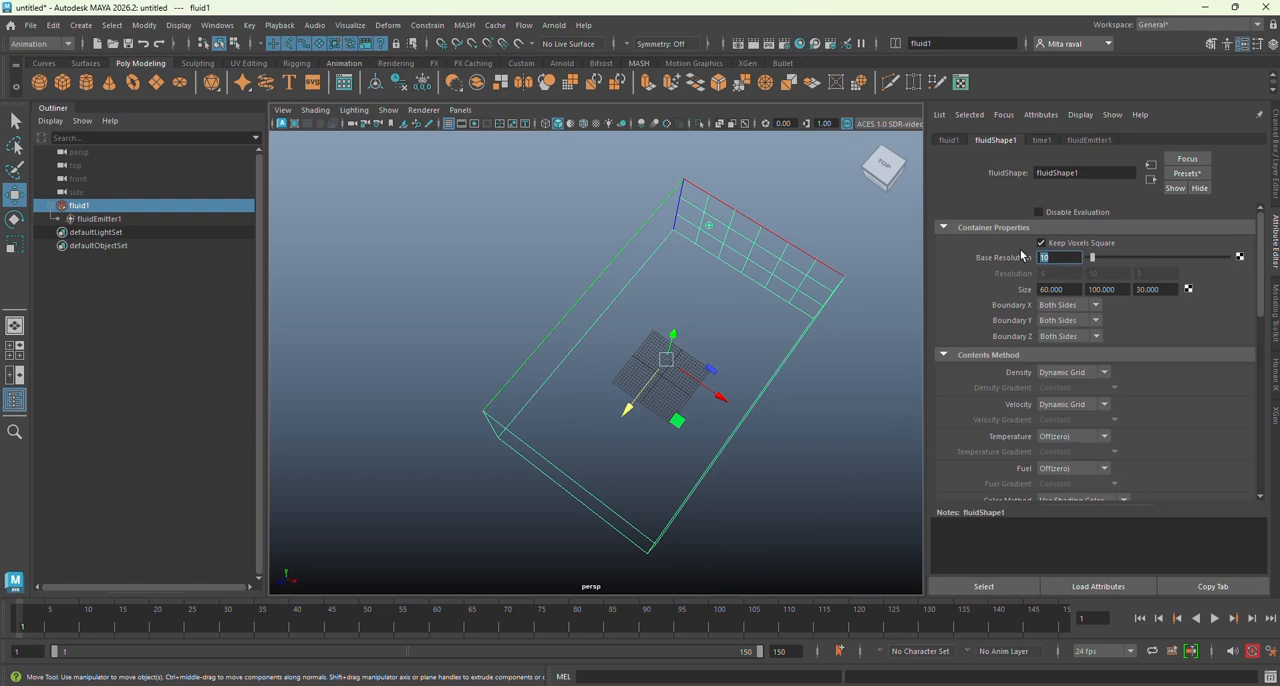
pyautogui.write('60')
pyautogui.press('Return')
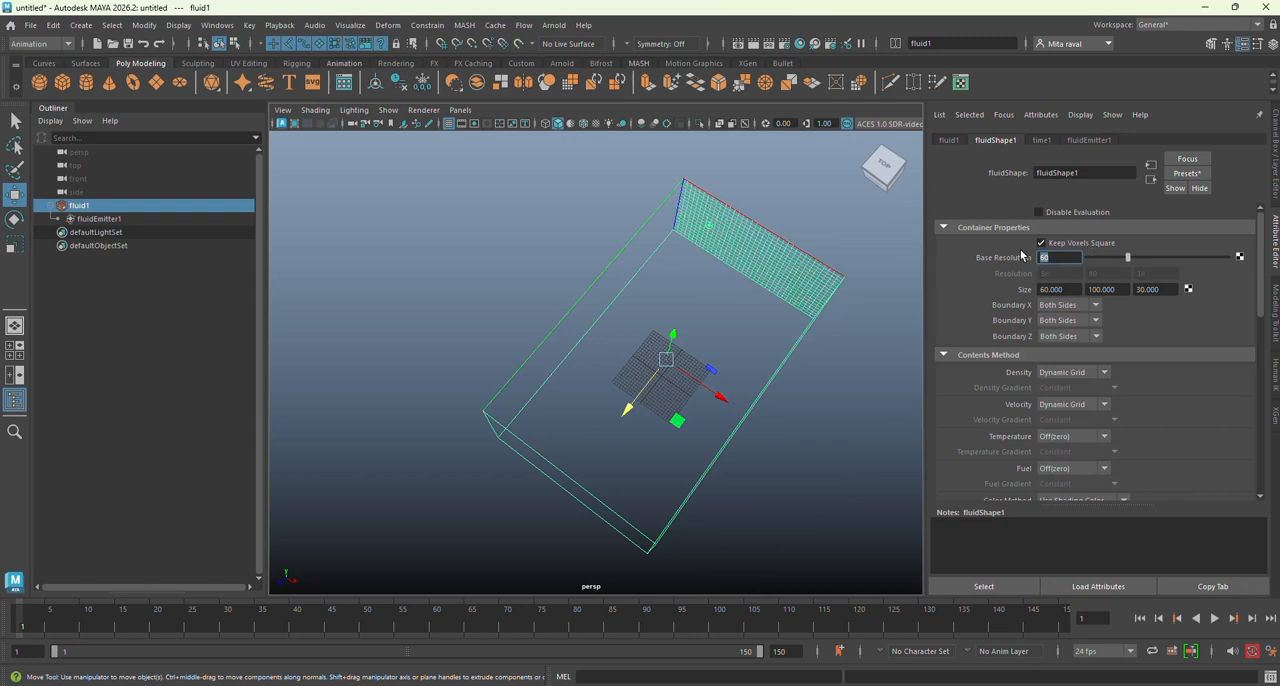
pyautogui.click(1214, 618)
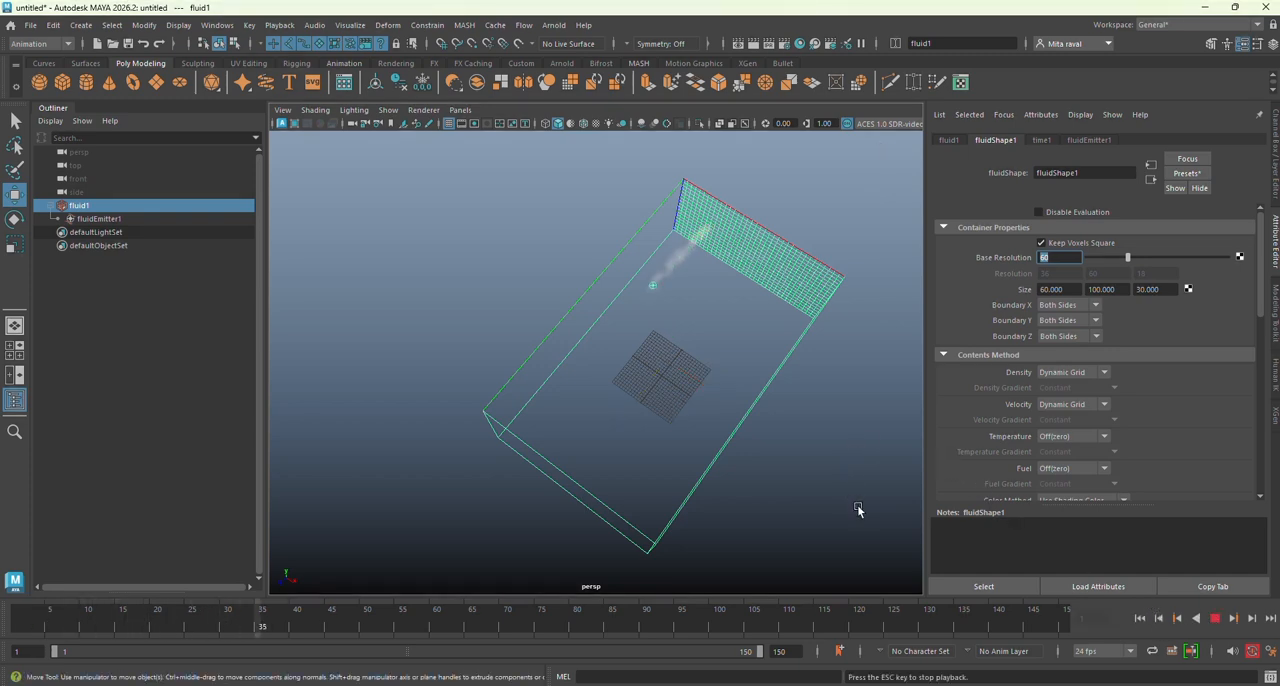
pyautogui.keyDown('alt'); pyautogui.moveTo(857, 514); pyautogui.dragTo(822, 503); pyautogui.keyUp('alt')
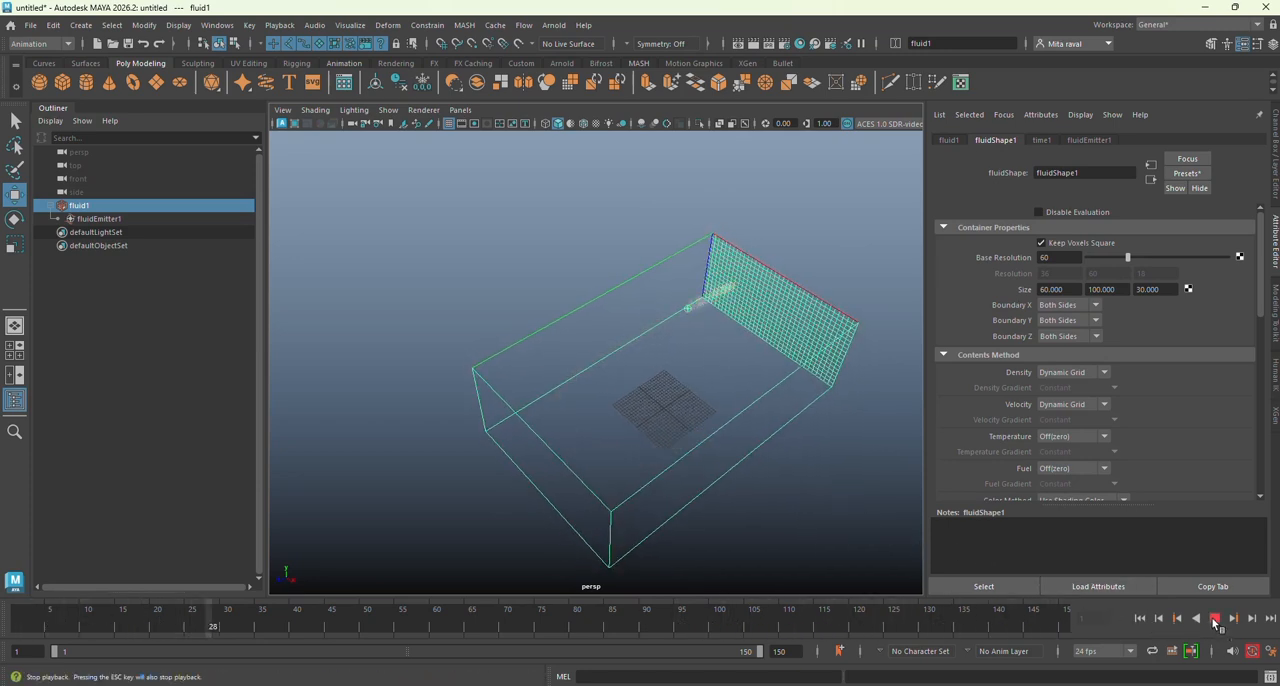
# Step: Set the fluid's Temperature and Fuel contents methods to Dynamic Grid
pyautogui.click(1097, 440)
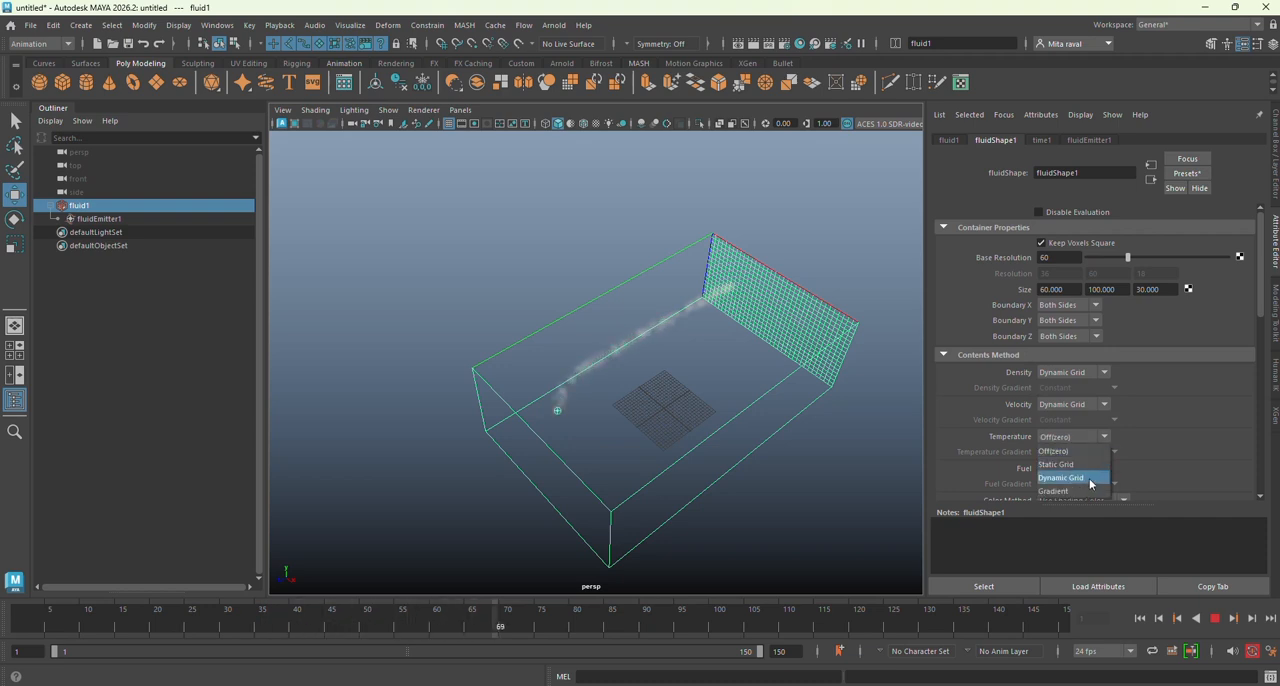
pyautogui.click(1089, 478)
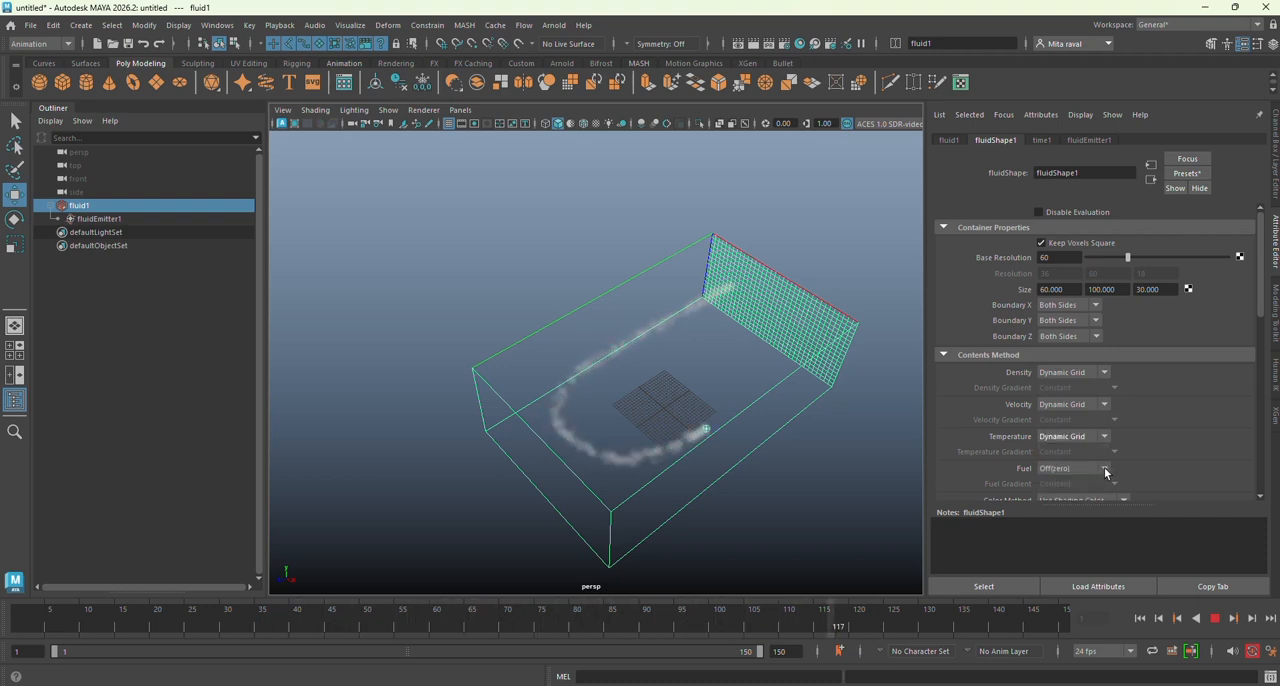
pyautogui.click(1105, 470)
pyautogui.click(1094, 497)
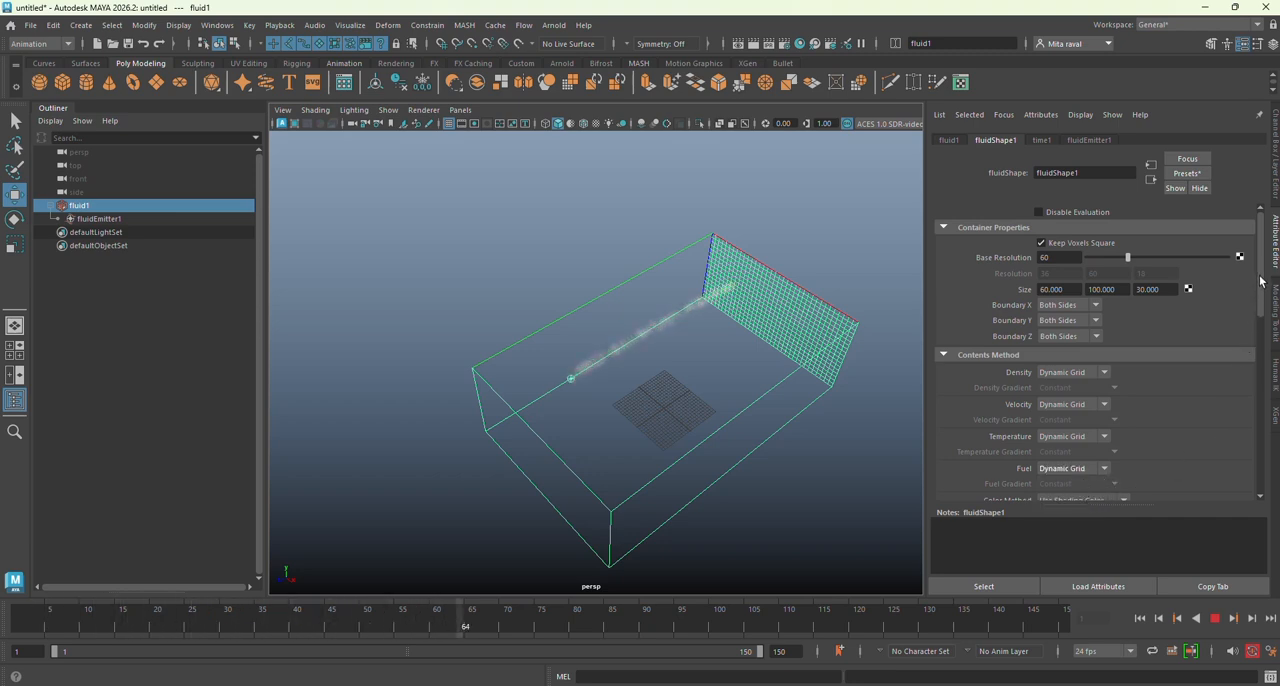
# Step: In the fluid's density contents details, set the Density Scale to 20
pyautogui.moveTo(1261, 284); pyautogui.dragTo(1259, 436)
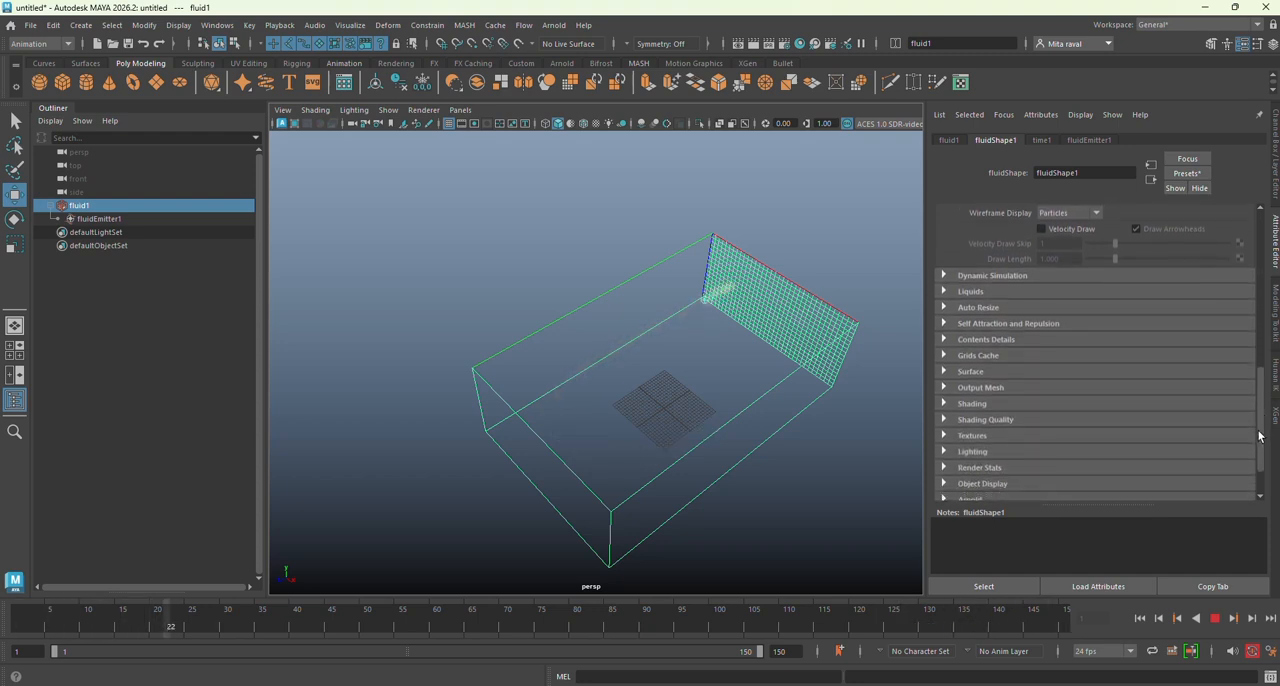
pyautogui.click(995, 339)
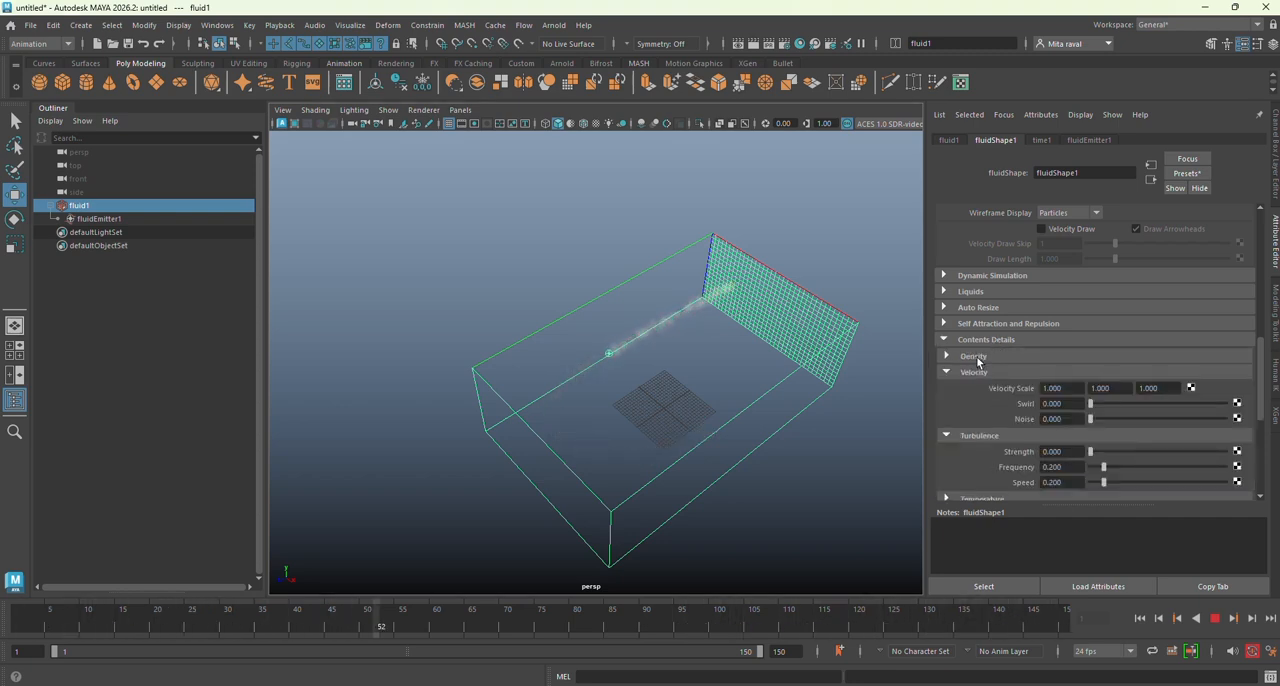
pyautogui.click(975, 357)
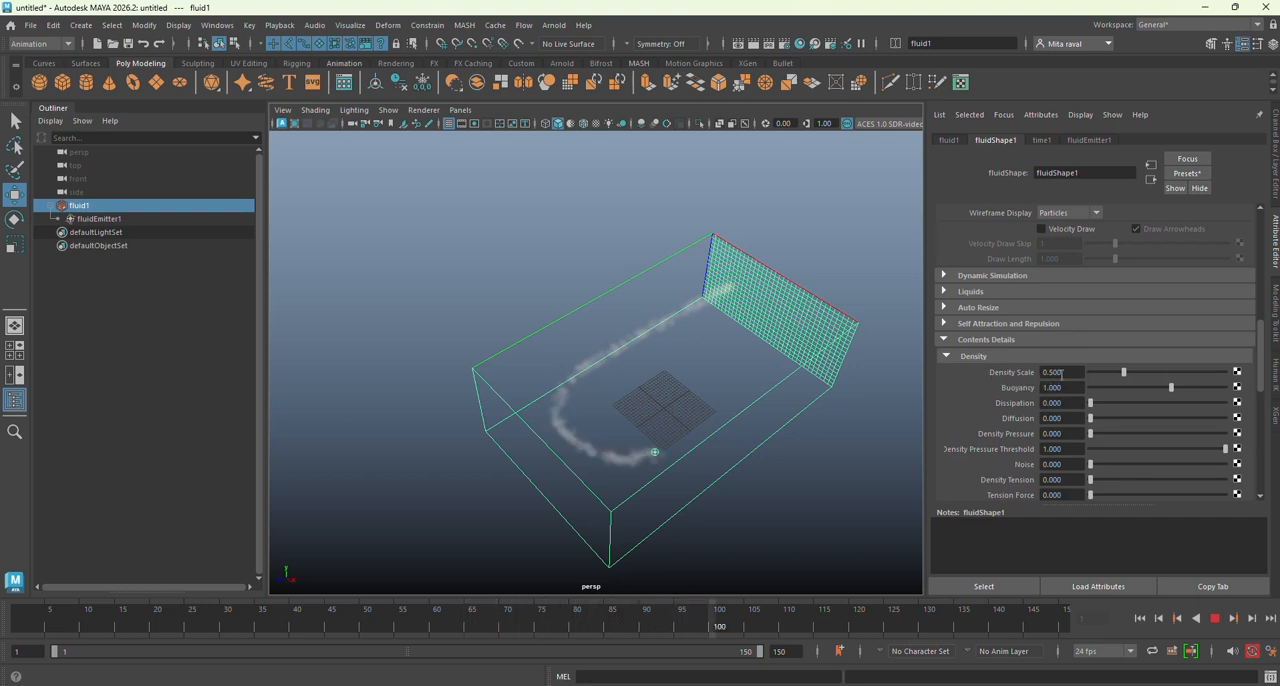
pyautogui.moveTo(1065, 372); pyautogui.dragTo(1043, 370)
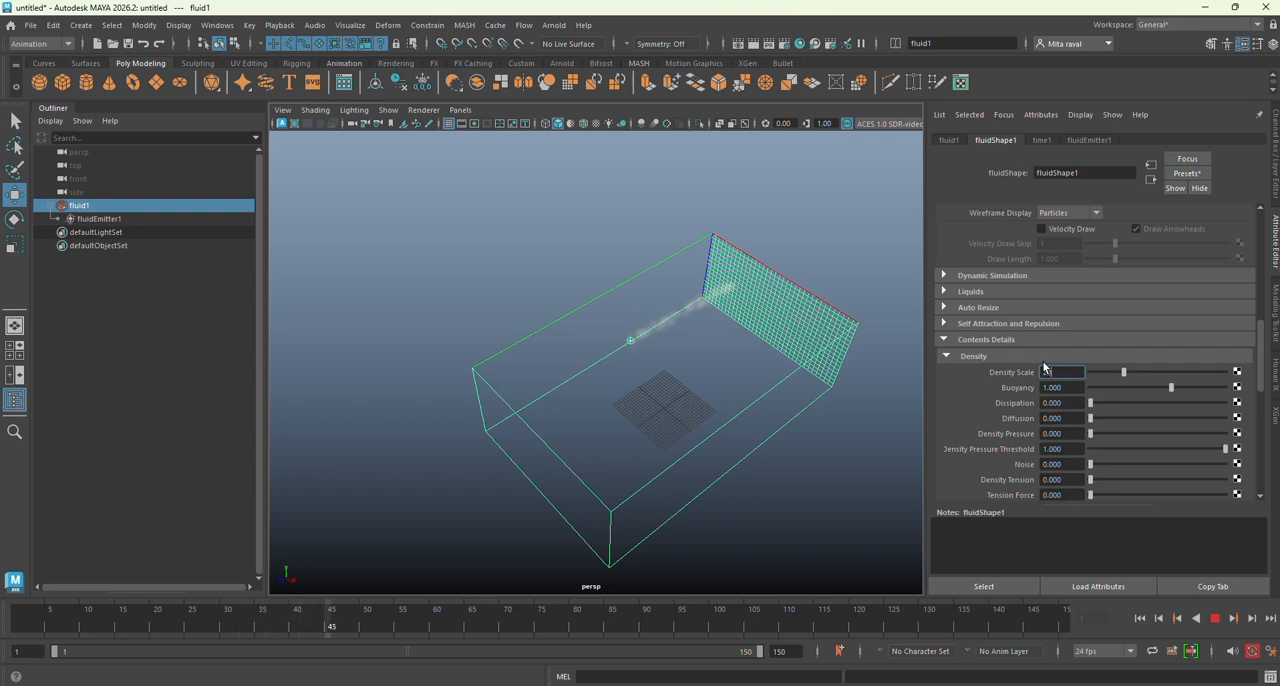
pyautogui.write('1')
pyautogui.press('Return')
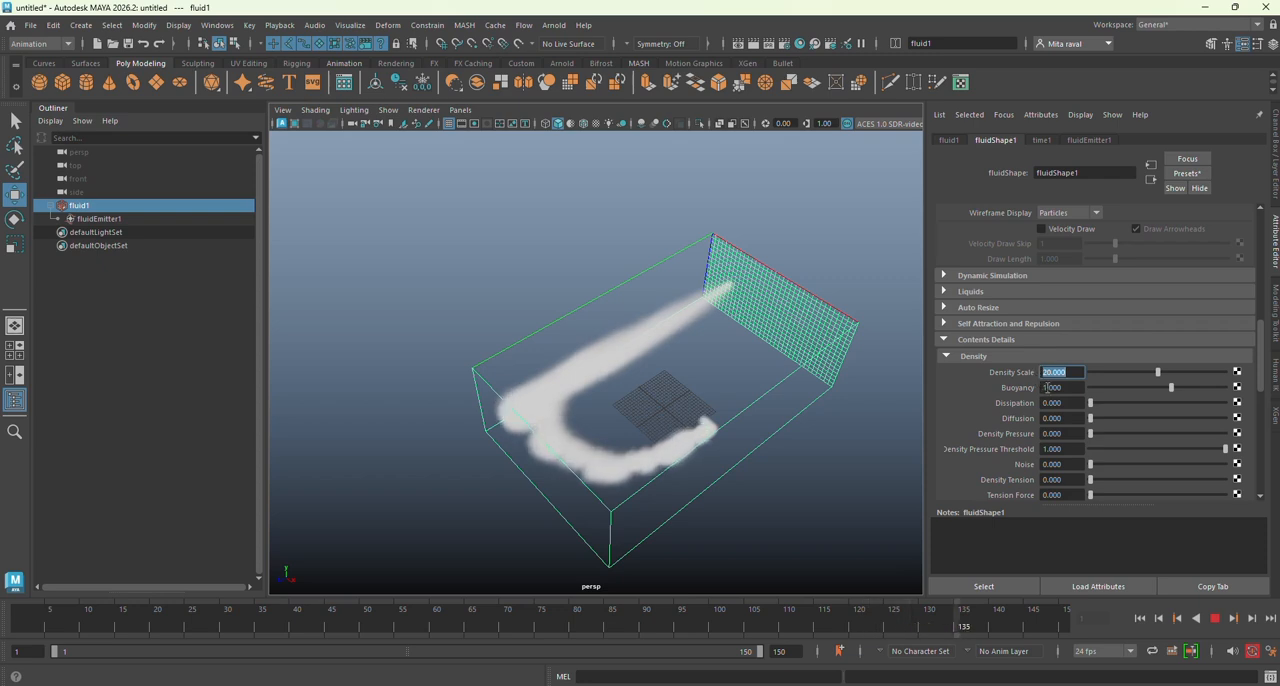
# Step: Try density Buoyancy values of 8 and 5, and settle on a Buoyancy of 3
pyautogui.click(1061, 388)
pyautogui.moveTo(1061, 388); pyautogui.dragTo(1024, 388)
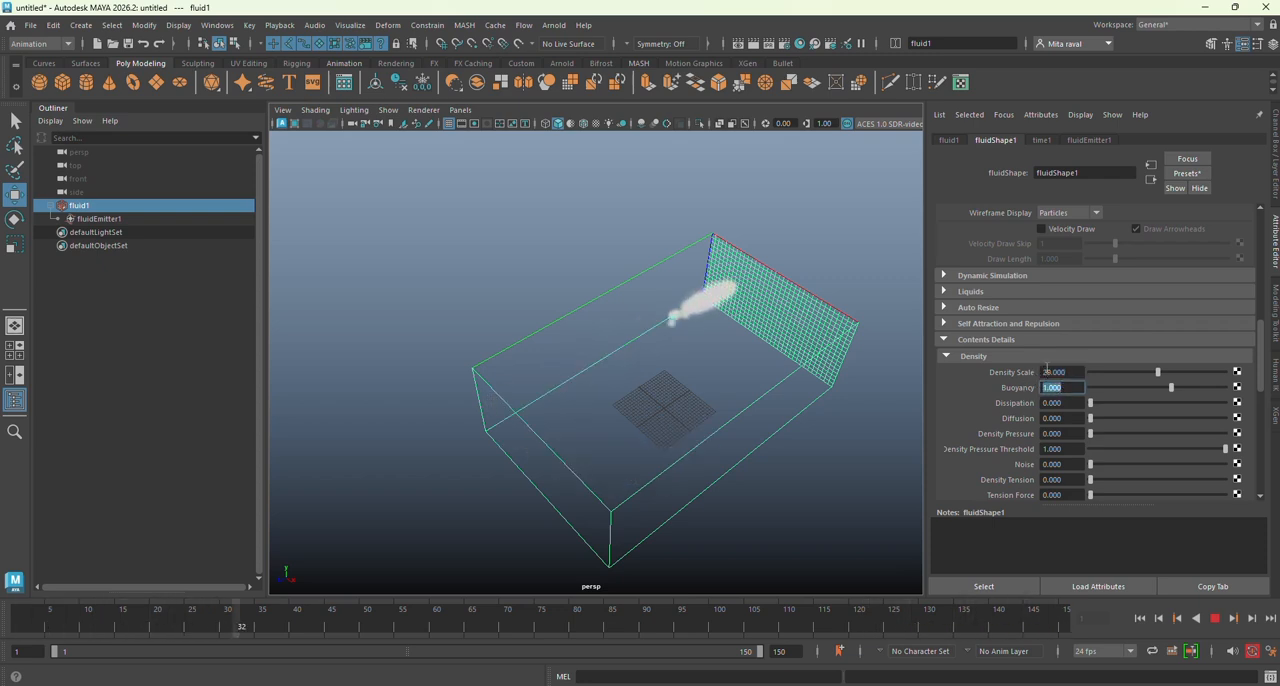
pyautogui.write('8')
pyautogui.press('Return')
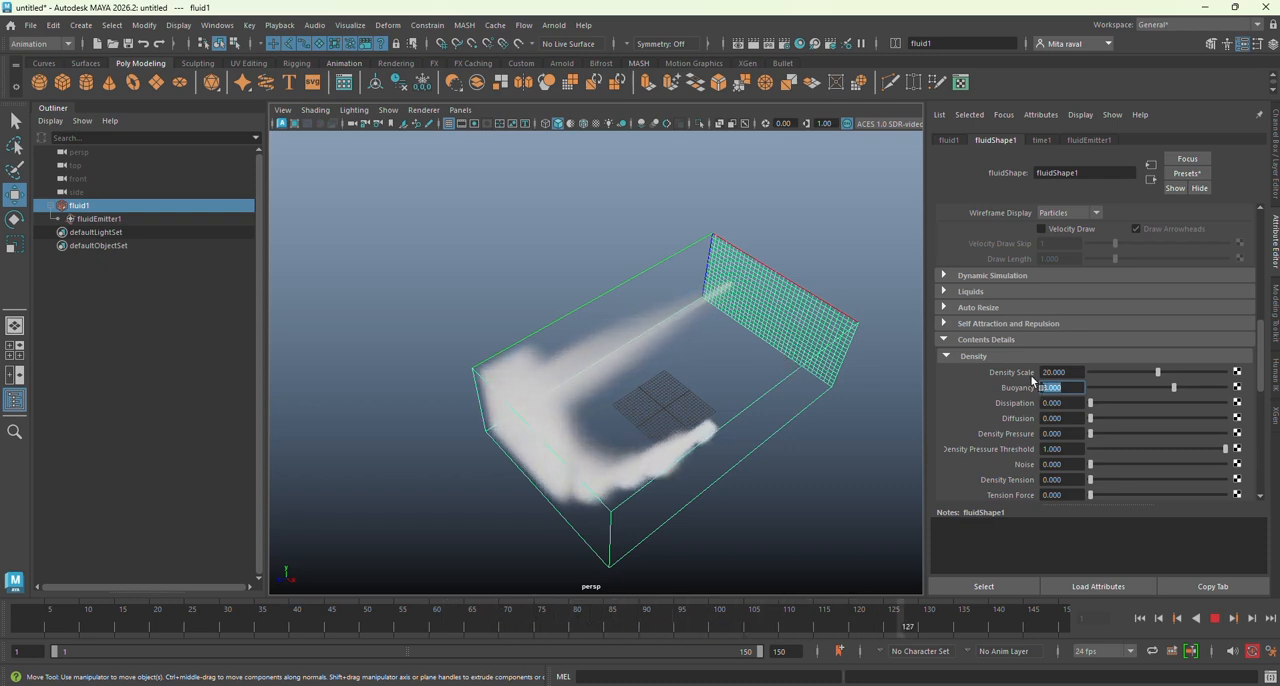
pyautogui.write('5')
pyautogui.press('Return')
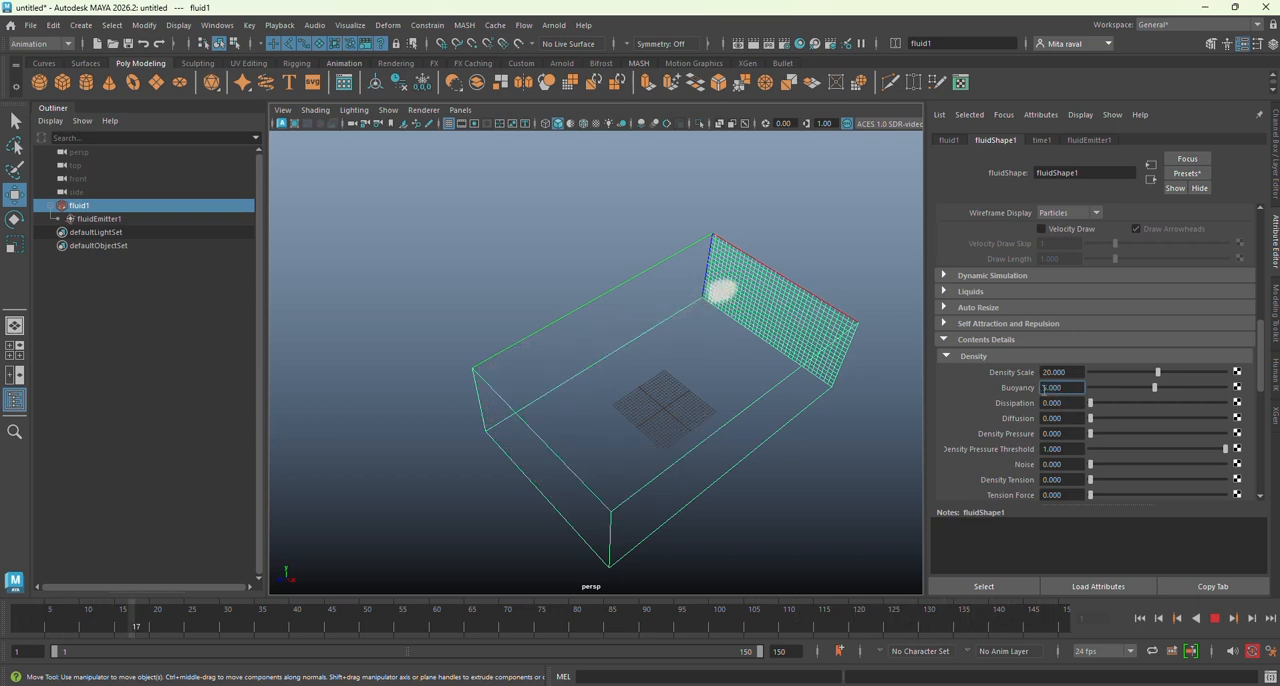
pyautogui.write('3')
pyautogui.press('Return')
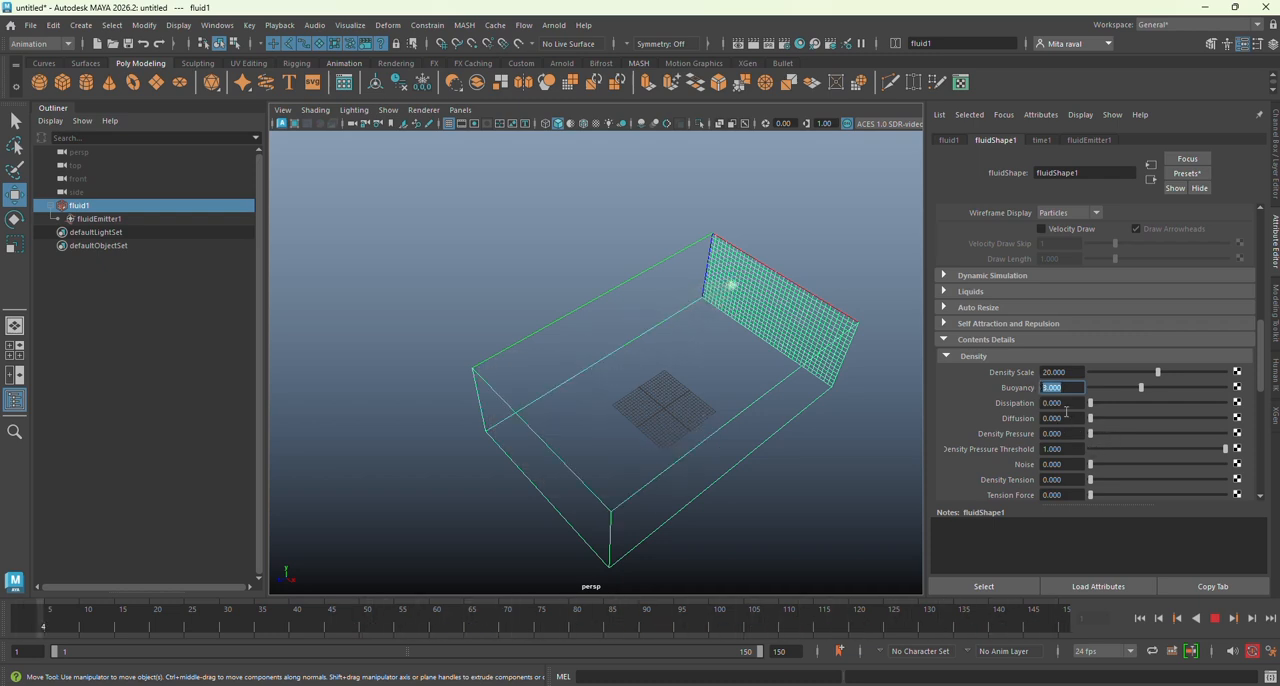
# Step: Set the fluid's velocity Swirl to 5
pyautogui.scroll(-5, 984, 400)
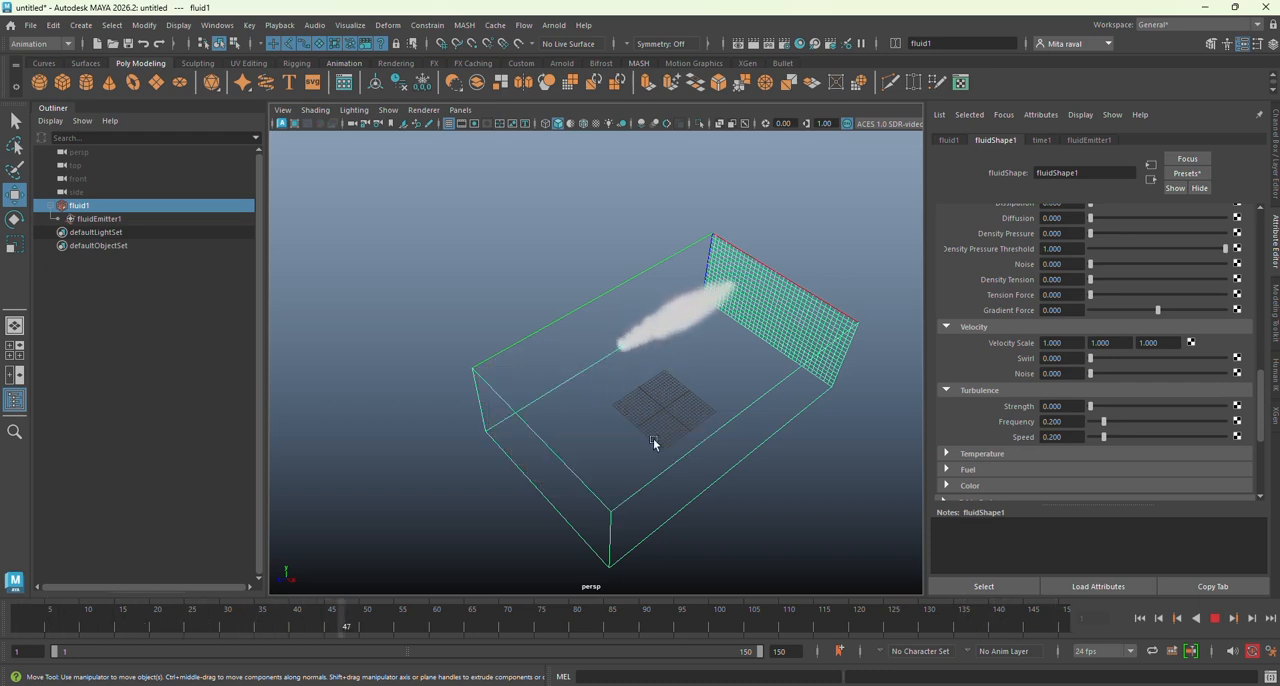
pyautogui.moveTo(1069, 358); pyautogui.dragTo(1020, 353)
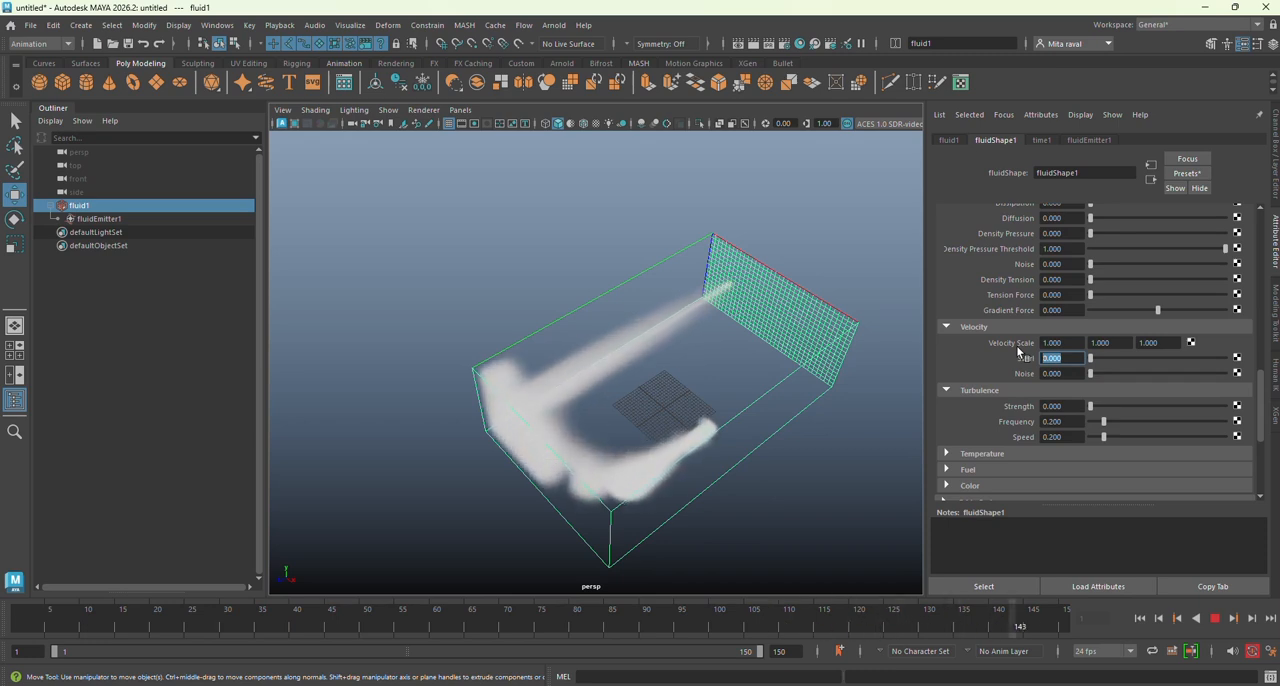
pyautogui.write('1')
pyautogui.press('Return')
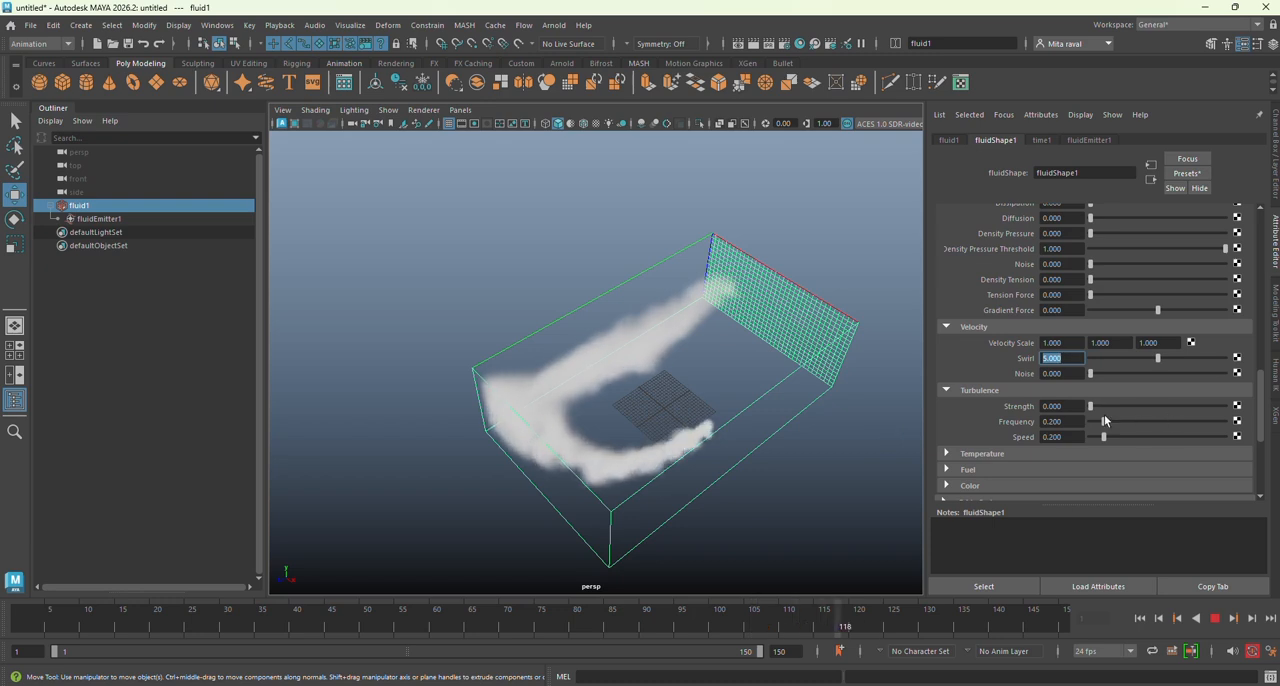
# Step: Set the fluid's turbulence Strength to 2 and its velocity Noise to 0.5
pyautogui.moveTo(1068, 407); pyautogui.dragTo(1000, 407)
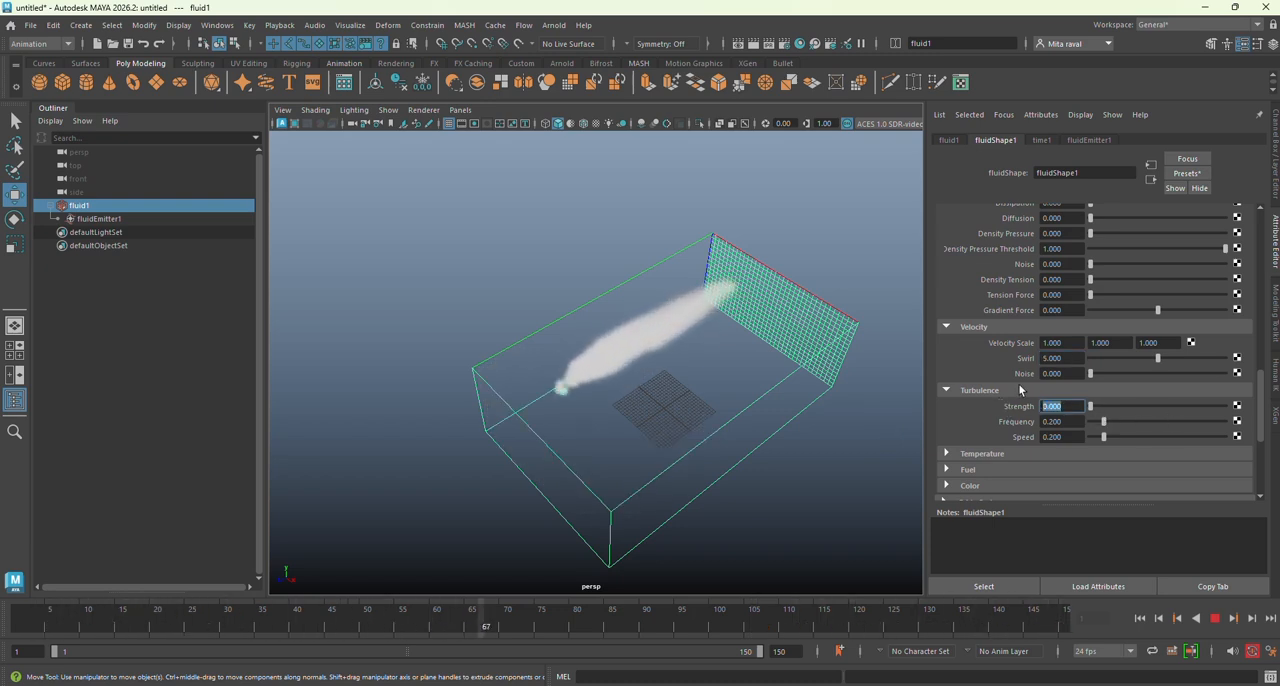
pyautogui.write('2')
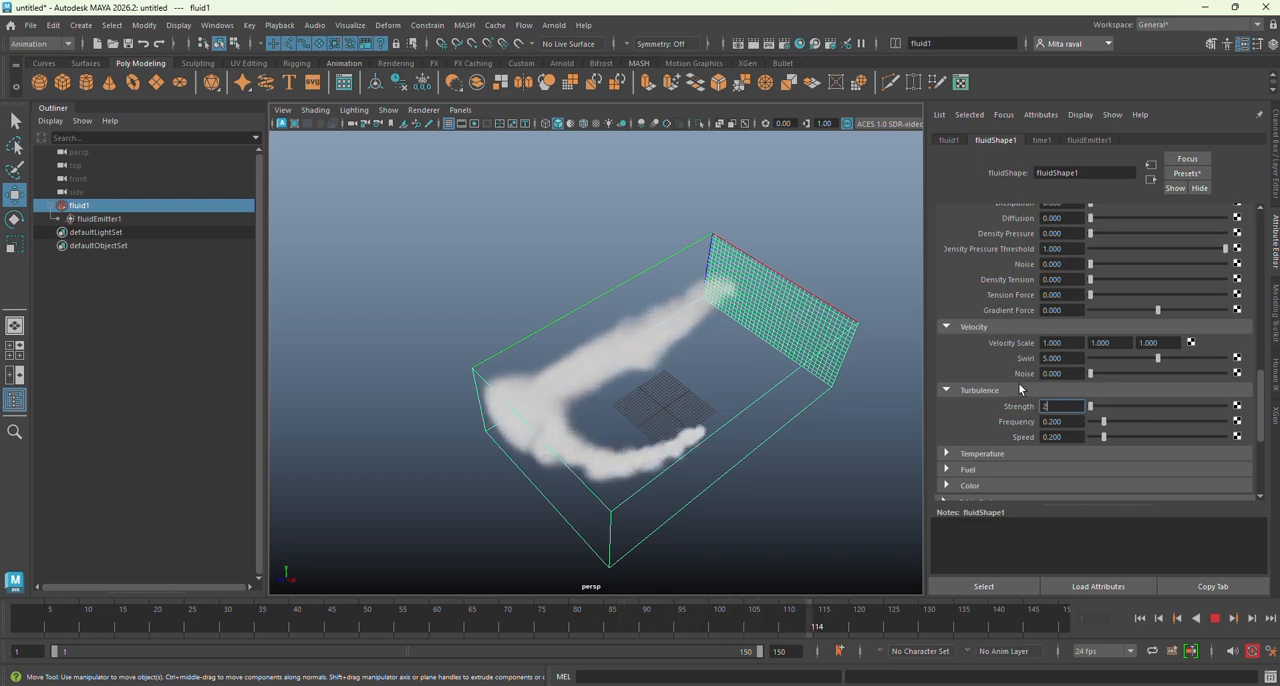
pyautogui.press('Return')
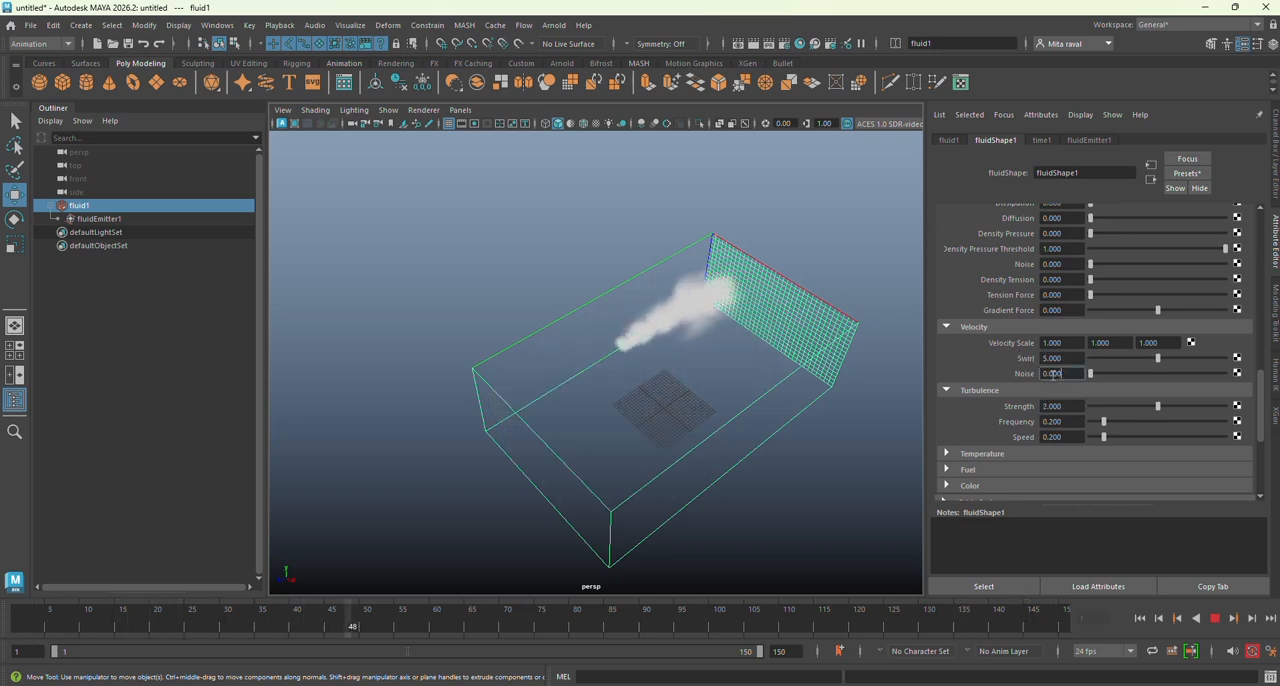
pyautogui.click(1062, 373)
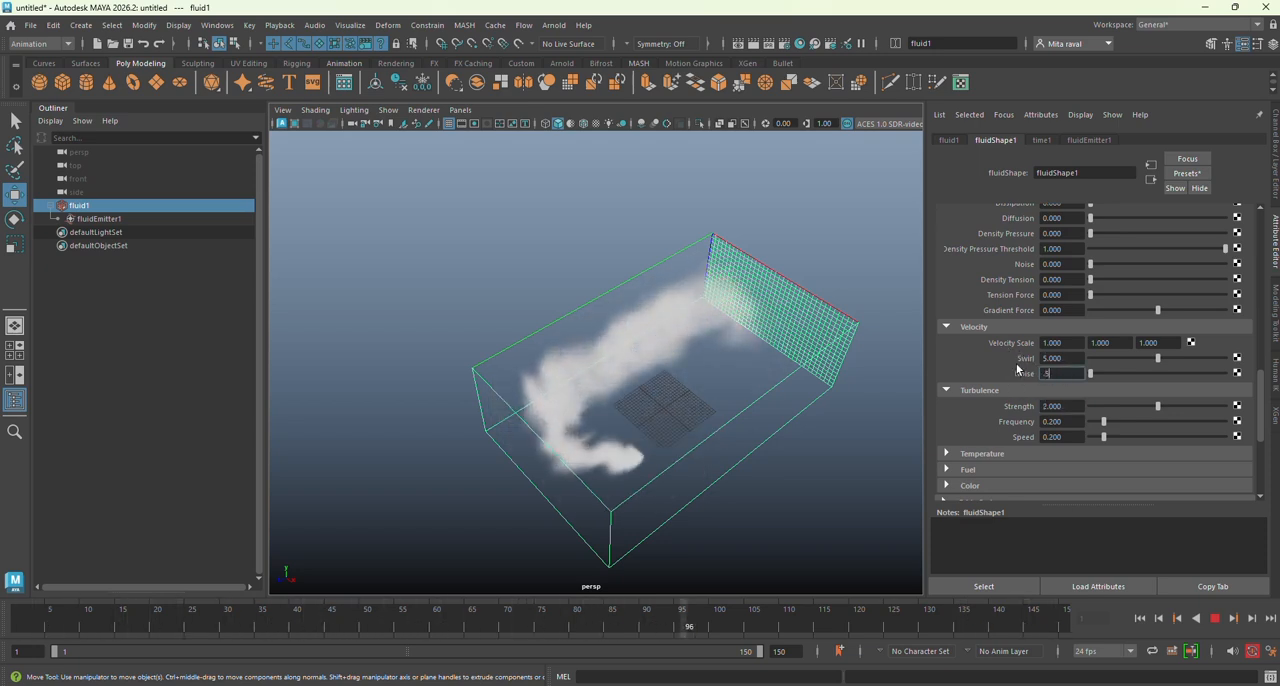
pyautogui.write('0.5')
pyautogui.press('Return')
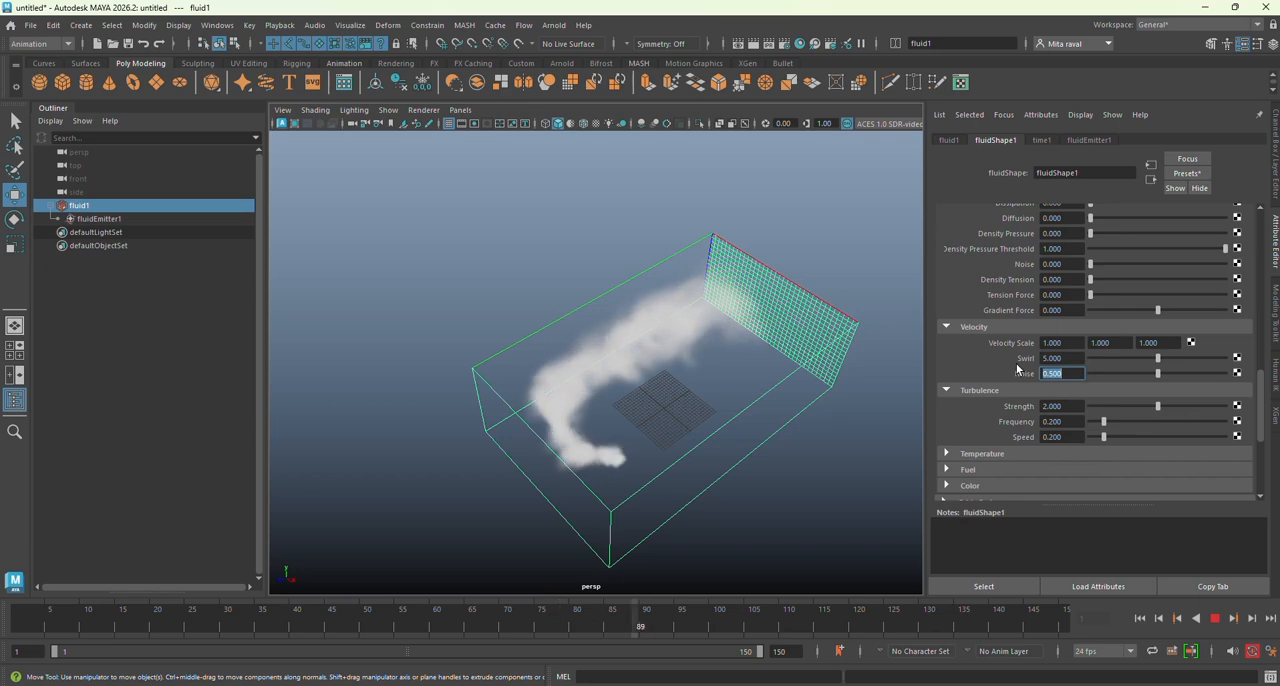
# Step: Expand the fluid's Shading attributes, darken the smoke's Selected Color, and deselect the container
pyautogui.scroll(-5, 1017, 369)
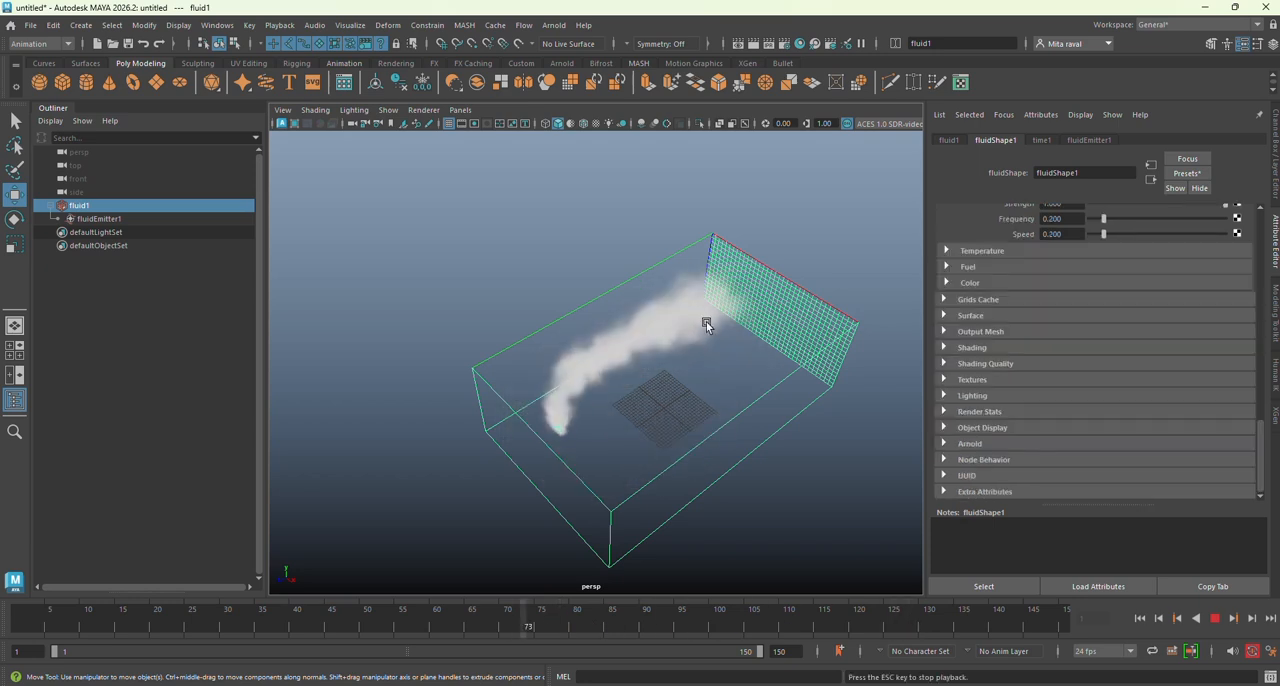
pyautogui.click(944, 348)
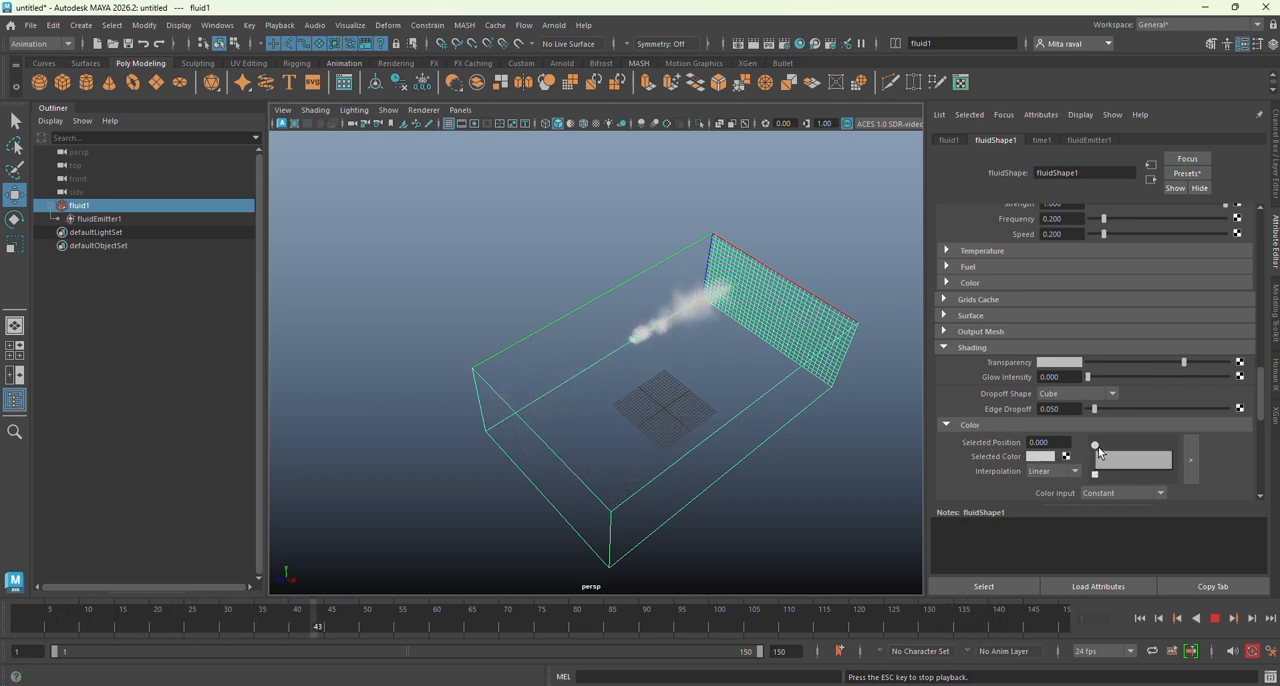
pyautogui.click(1040, 457)
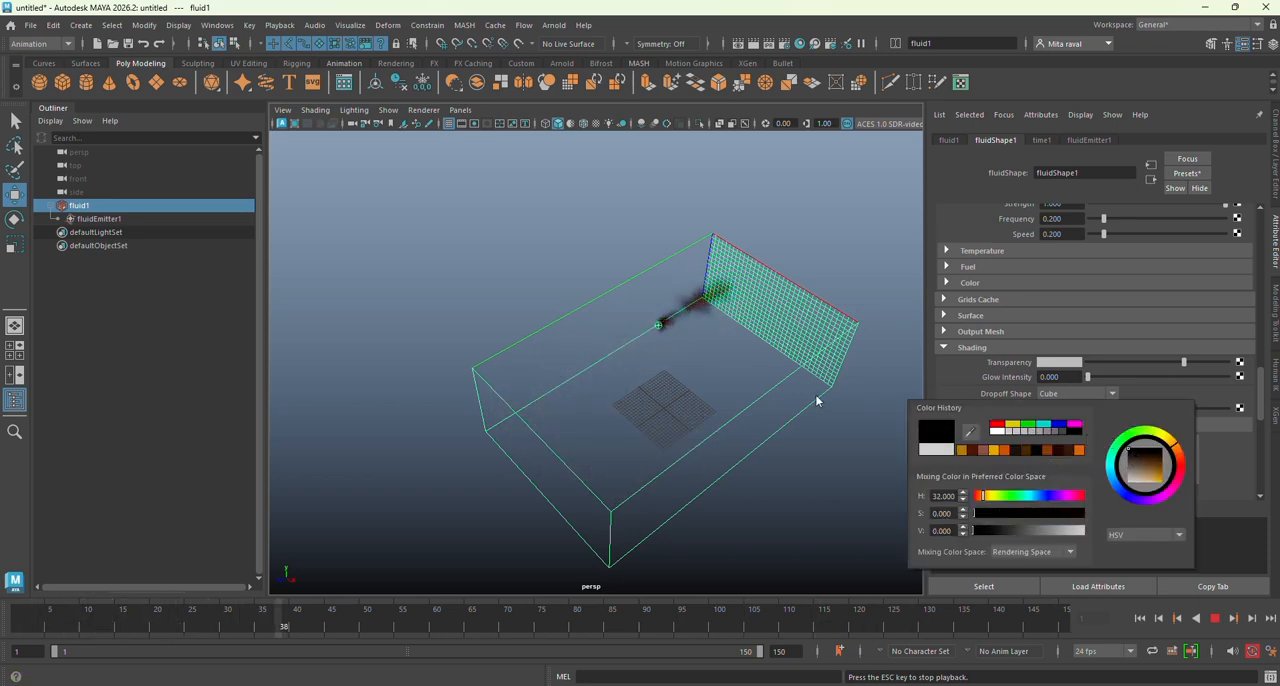
pyautogui.click(820, 449)
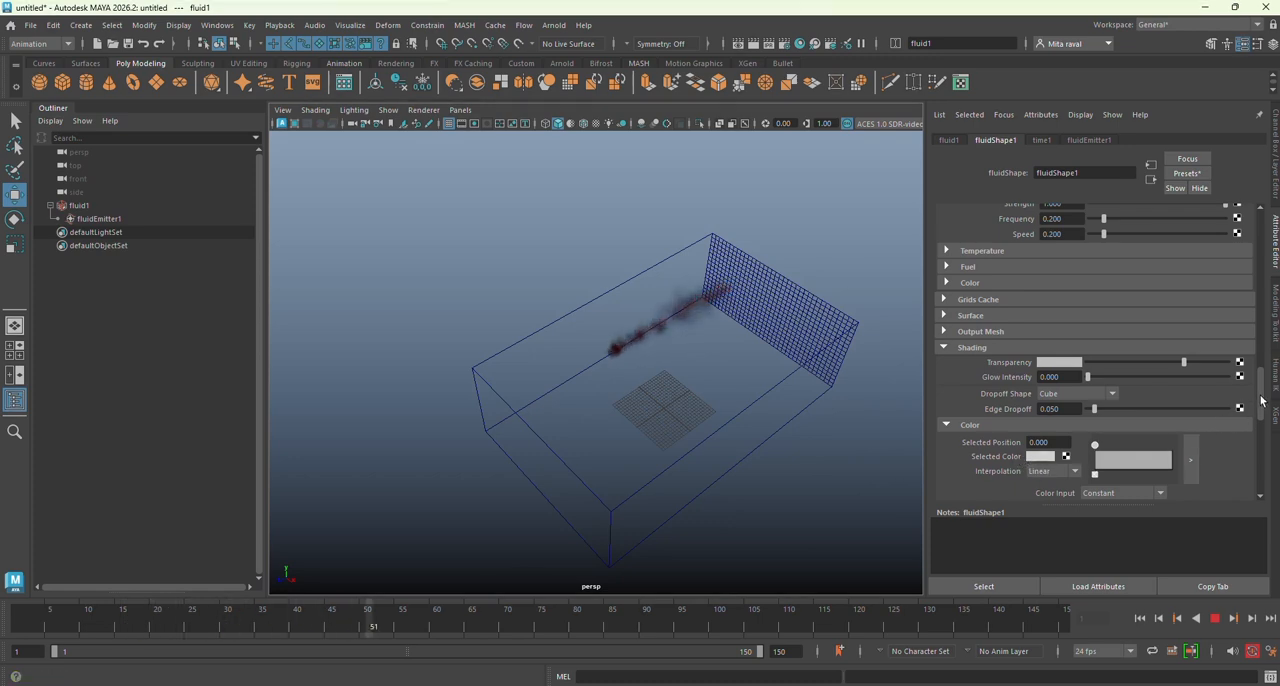
# Step: Set the fluid's Incandescence Input to Density
pyautogui.moveTo(1261, 401); pyautogui.dragTo(1259, 427)
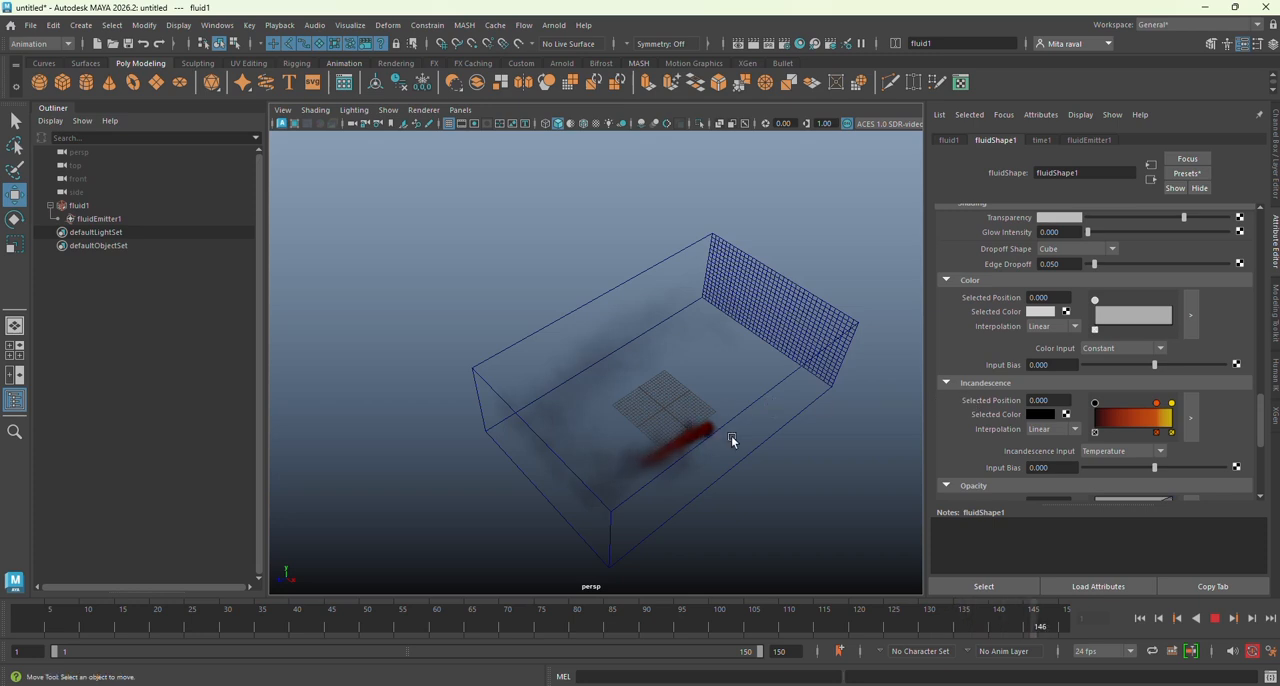
pyautogui.keyDown('alt'); pyautogui.moveTo(741, 462); pyautogui.dragTo(710, 465); pyautogui.keyUp('alt')
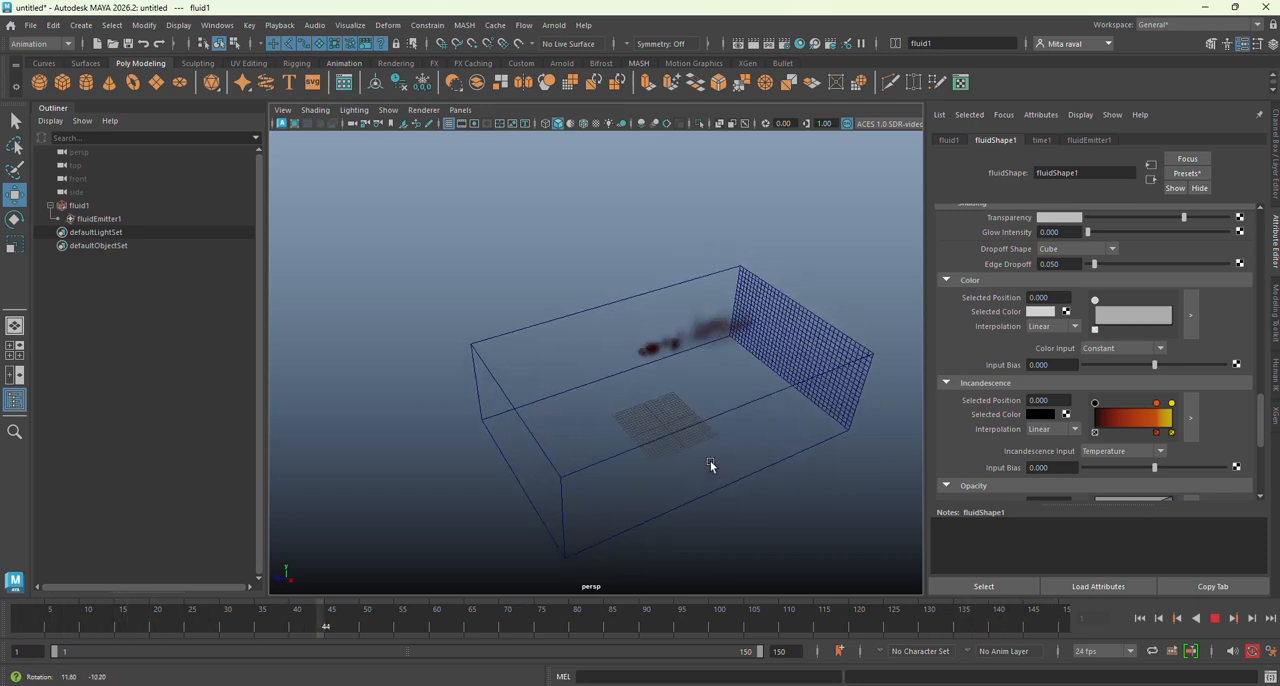
pyautogui.scroll(4, 668, 442)
pyautogui.keyDown('alt'); pyautogui.moveTo(668, 442); pyautogui.dragTo(623, 357, button='middle'); pyautogui.keyUp('alt')
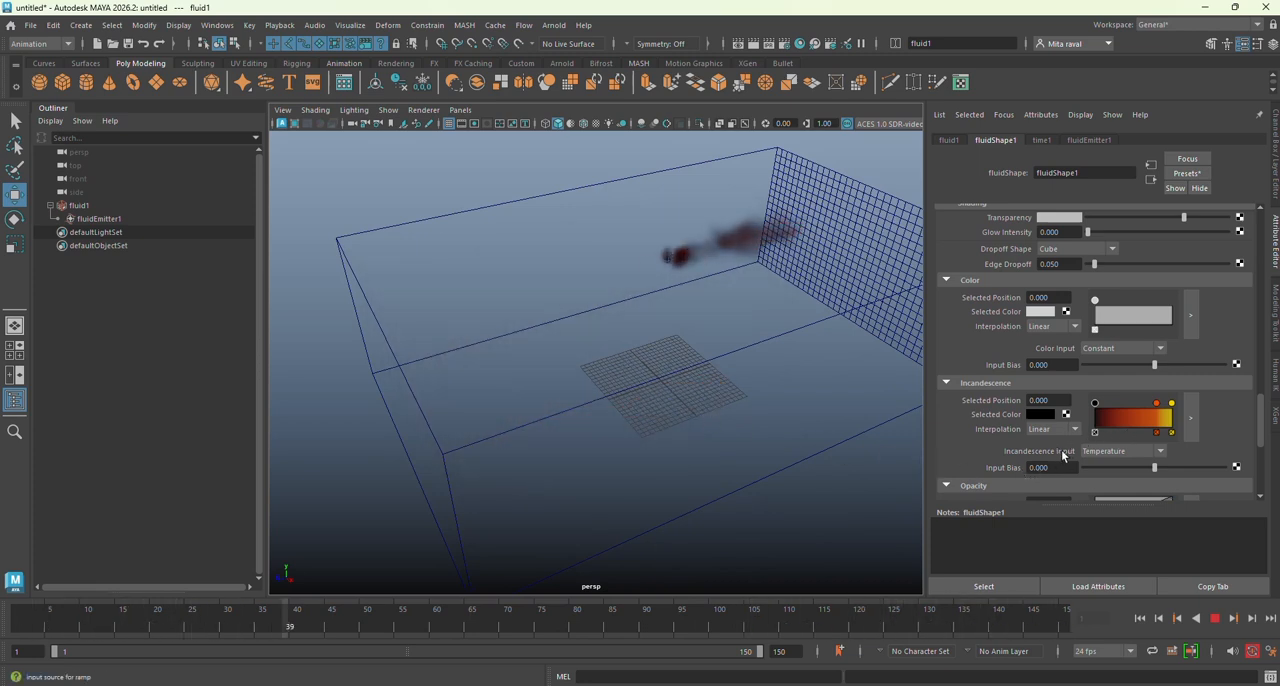
pyautogui.click(1159, 453)
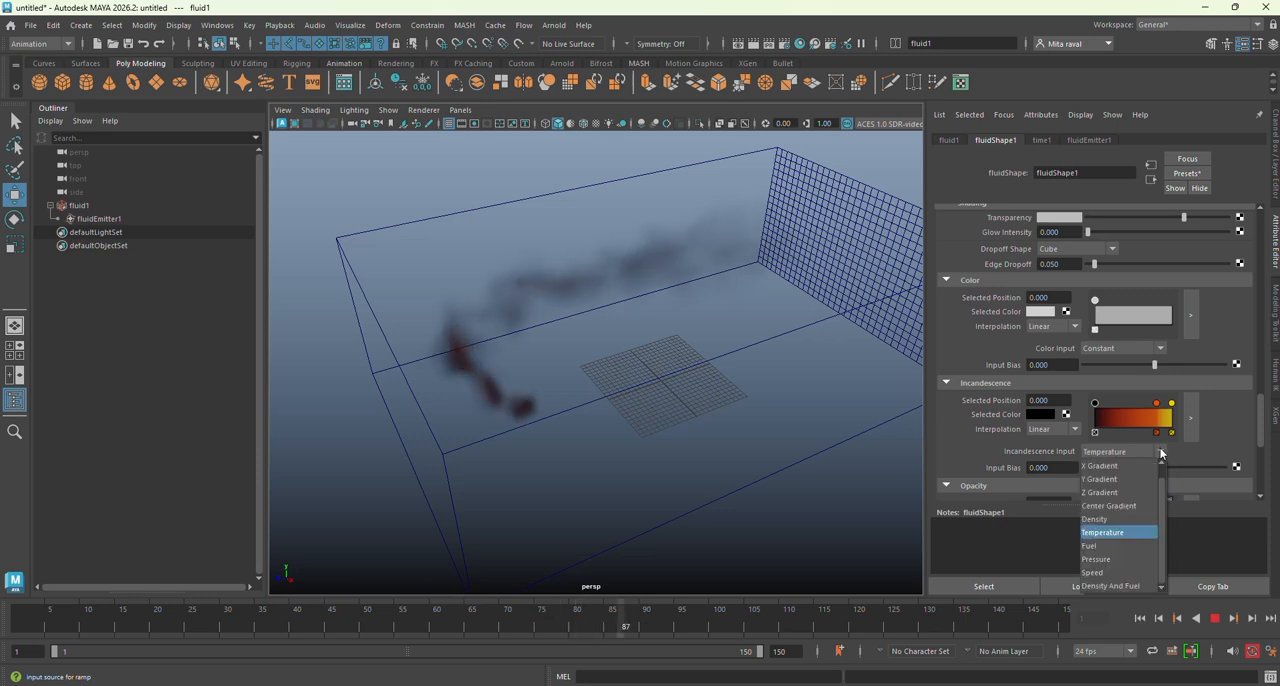
pyautogui.click(1120, 517)
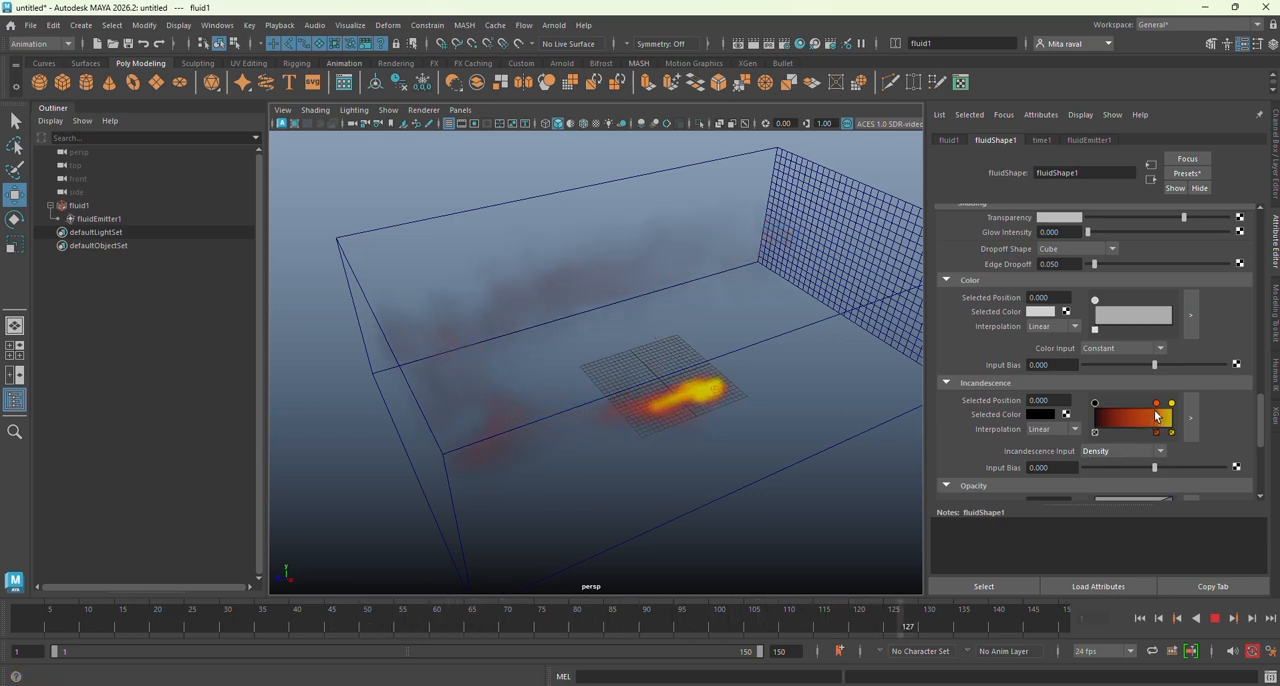
# Step: Darken the orange key at position 0.800 on the fluid's Incandescence ramp
pyautogui.click(1047, 417)
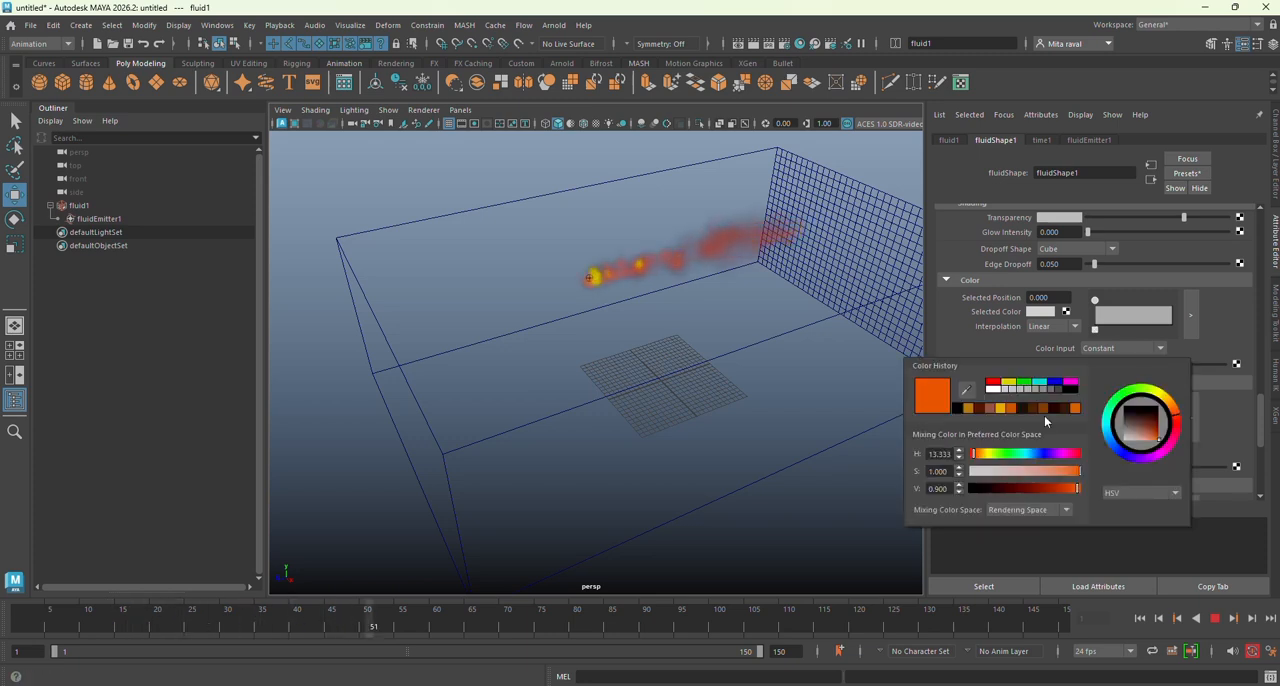
pyautogui.click(1129, 421)
pyautogui.moveTo(1127, 421)
pyautogui.mouseDown()
pyautogui.moveTo(1156, 432)
pyautogui.moveTo(1144, 415)
pyautogui.mouseUp()
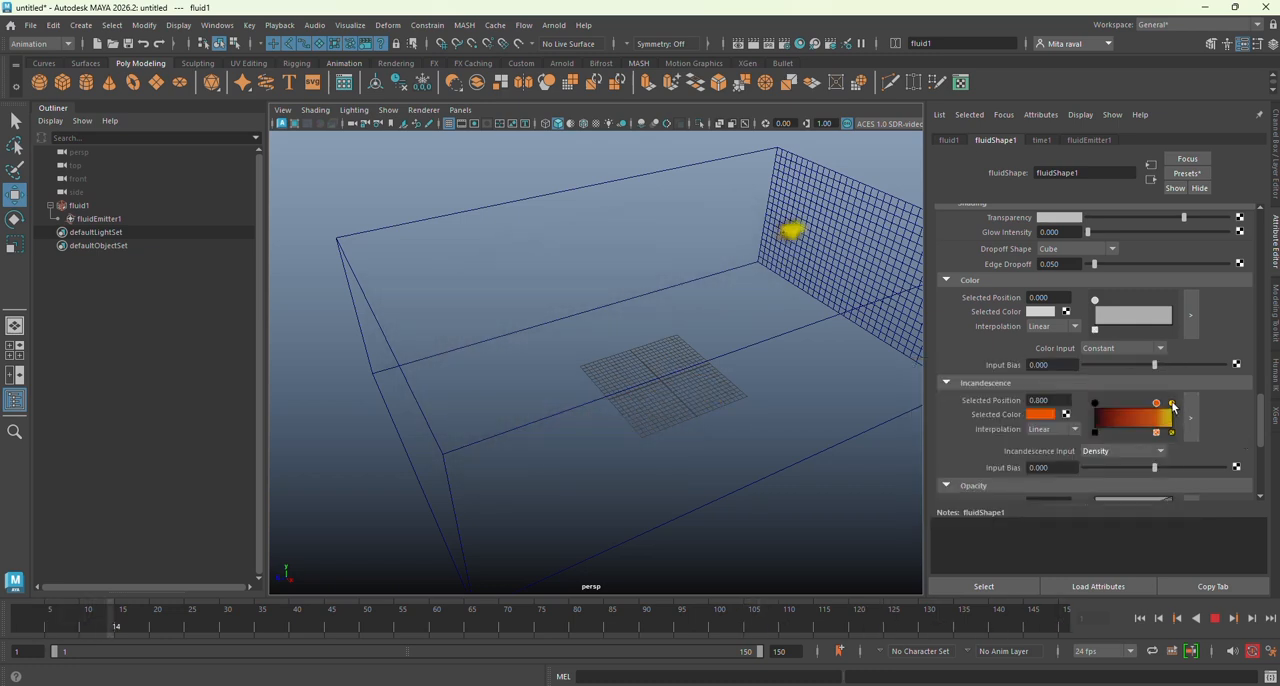
# Step: Change the yellow key at position 1.000 on the Incandescence ramp to a dark, saturated orange
pyautogui.click(1172, 404)
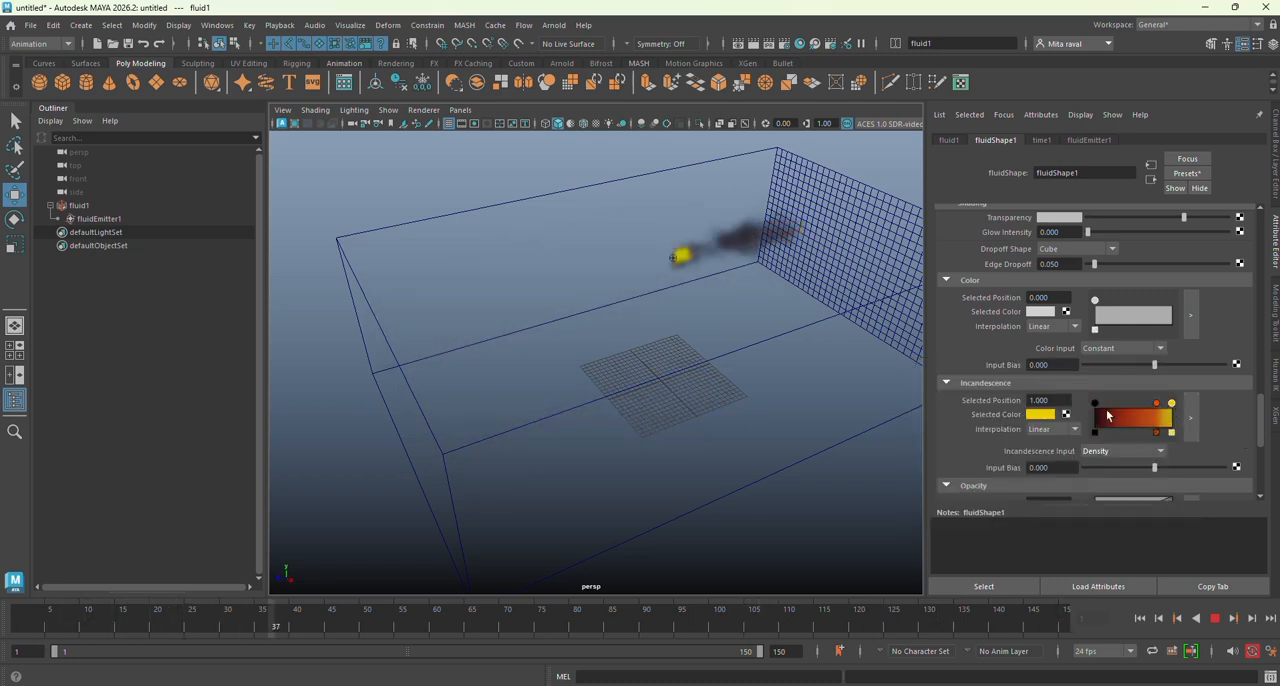
pyautogui.click(1040, 414)
pyautogui.click(1174, 420)
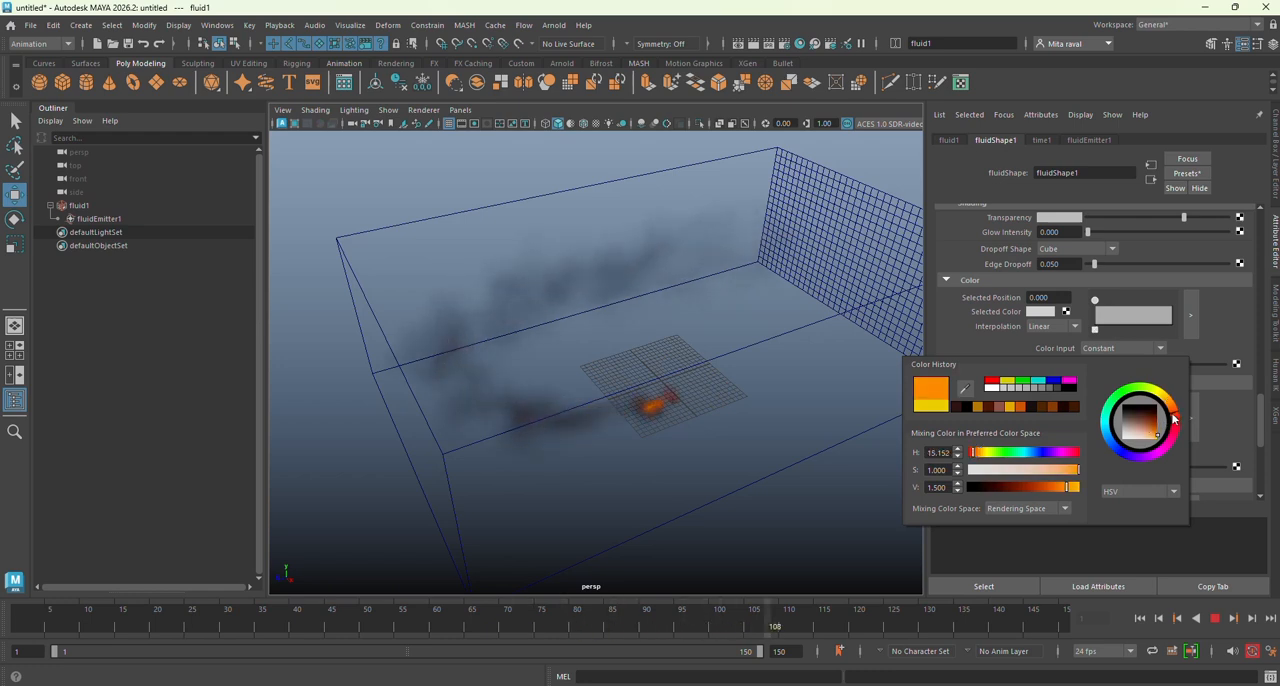
pyautogui.click(1157, 431)
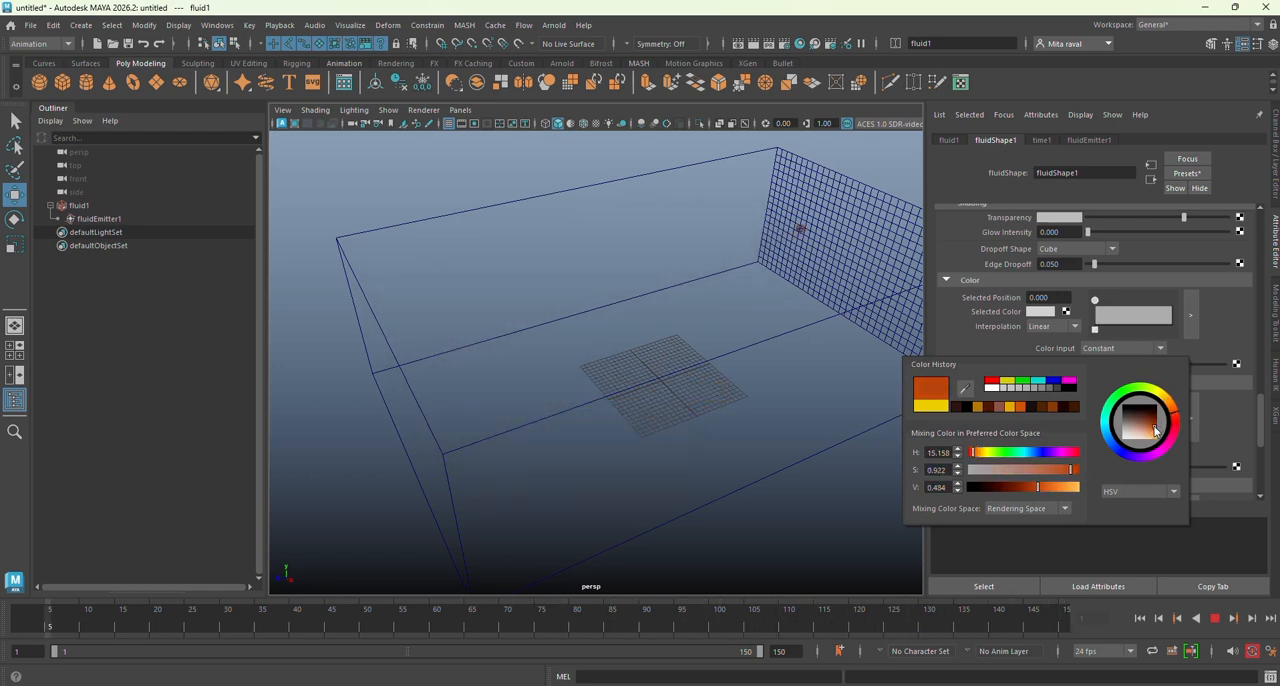
pyautogui.moveTo(1153, 431); pyautogui.dragTo(1153, 430)
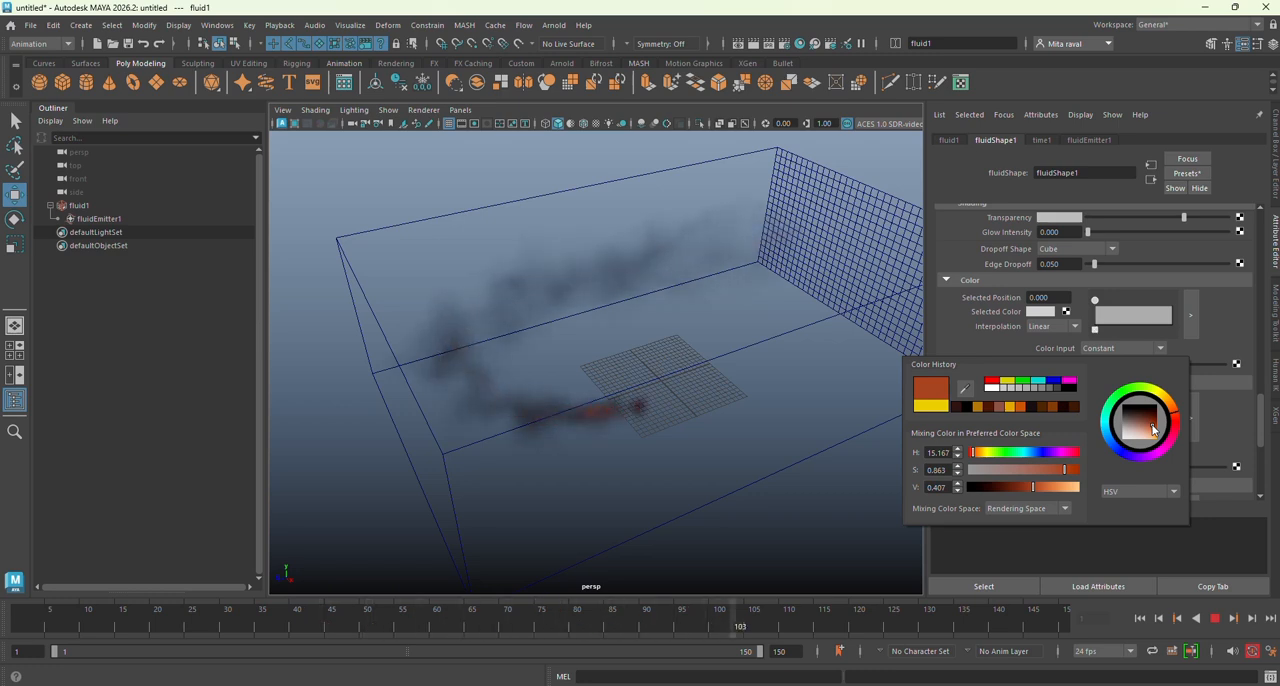
pyautogui.click(1156, 430)
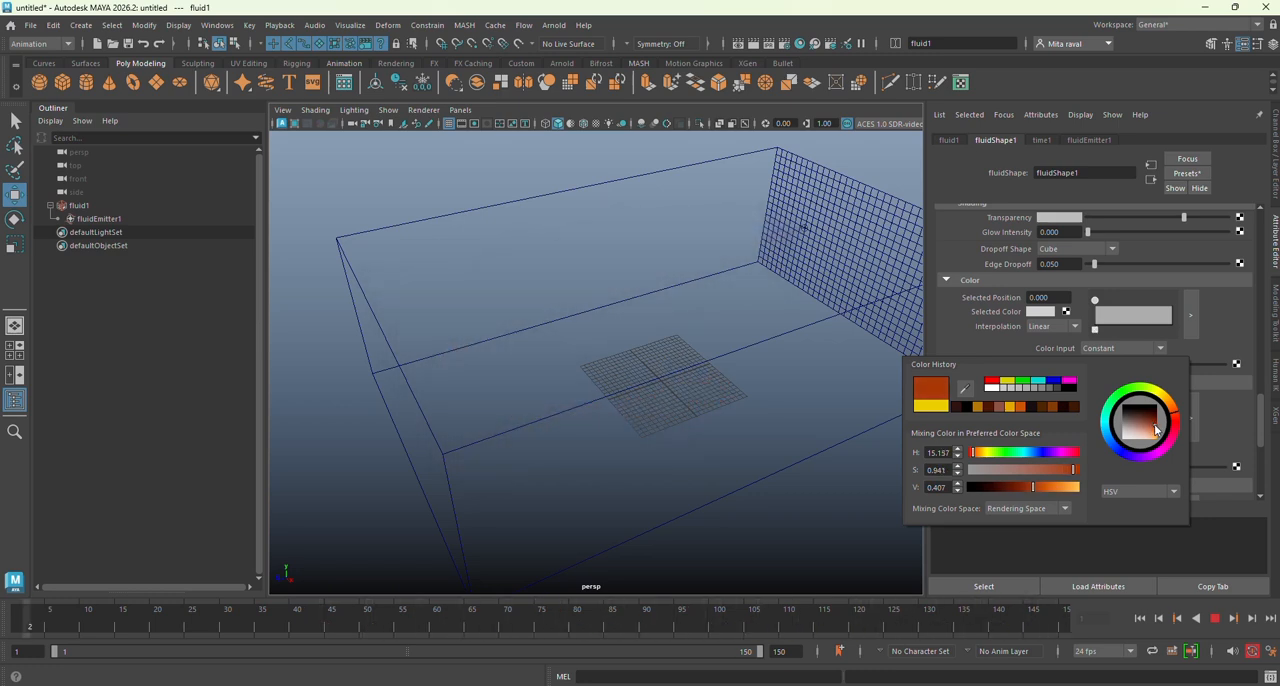
pyautogui.click(1157, 429)
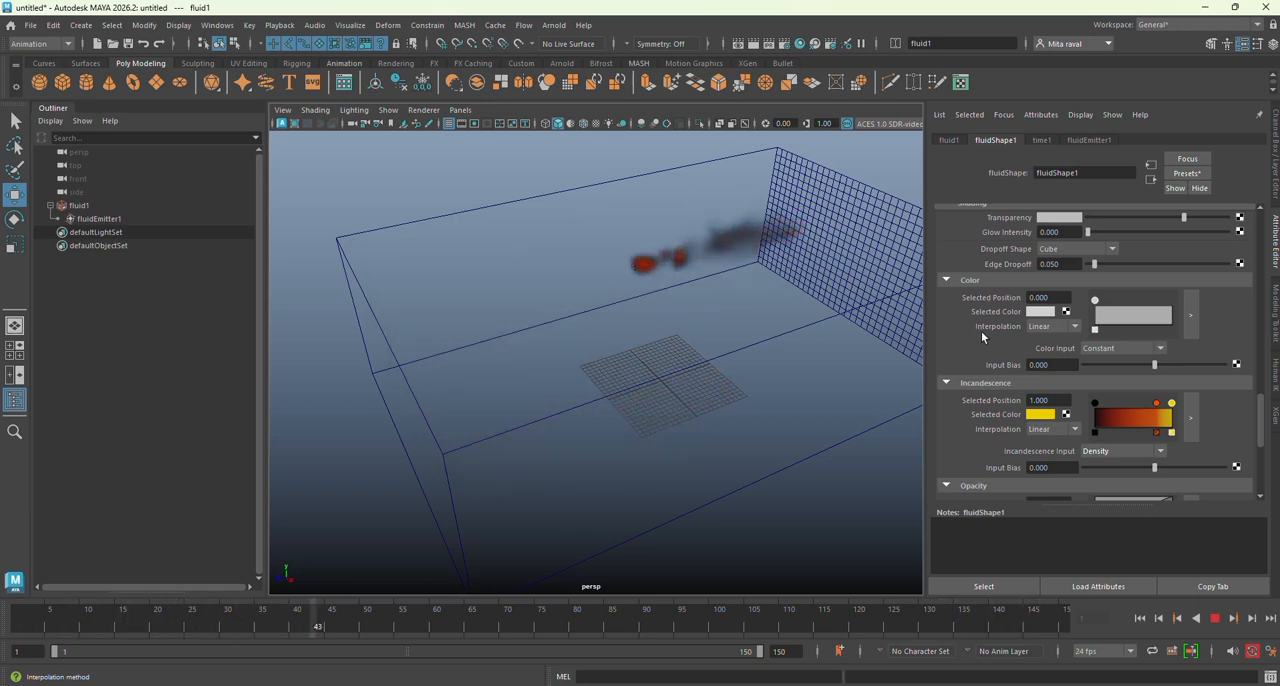
# Step: Lower the end point of the fluid's Opacity ramp and reduce the shading Transparency
pyautogui.scroll(-3, 981, 331)
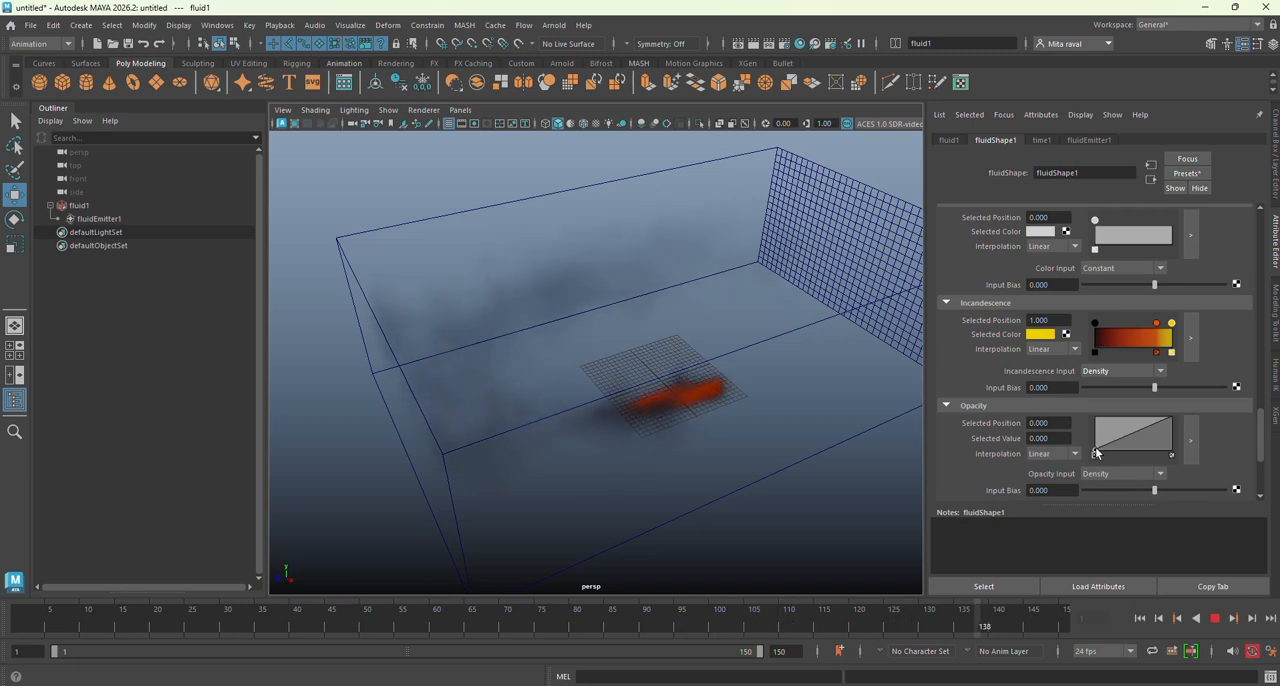
pyautogui.moveTo(1096, 449)
pyautogui.mouseDown()
pyautogui.moveTo(1089, 440)
pyautogui.moveTo(1092, 453)
pyautogui.mouseUp()
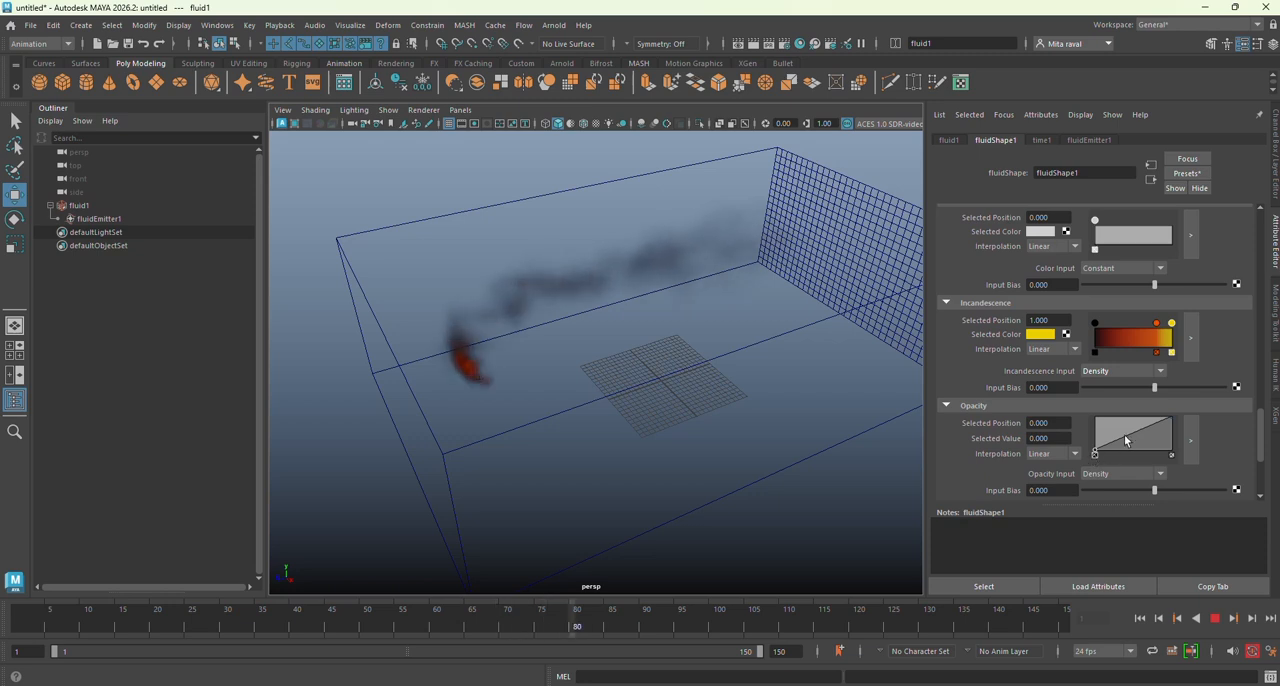
pyautogui.click(1172, 420)
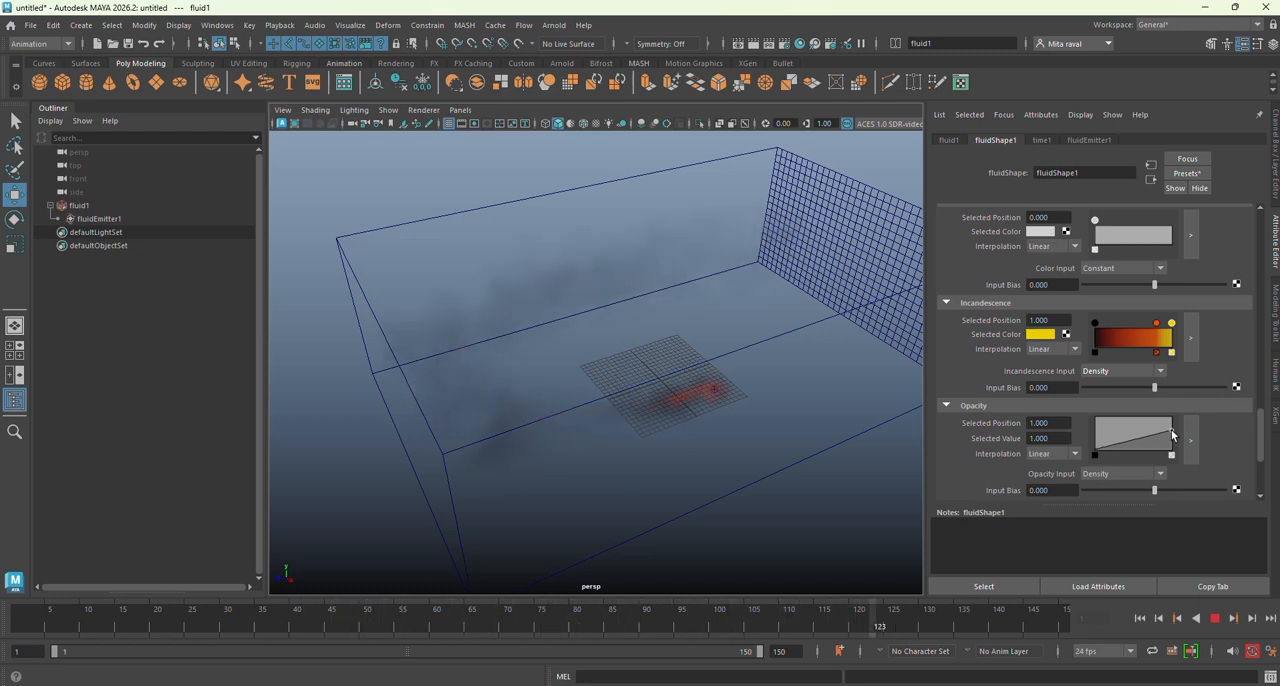
pyautogui.moveTo(1260, 414); pyautogui.dragTo(1259, 369)
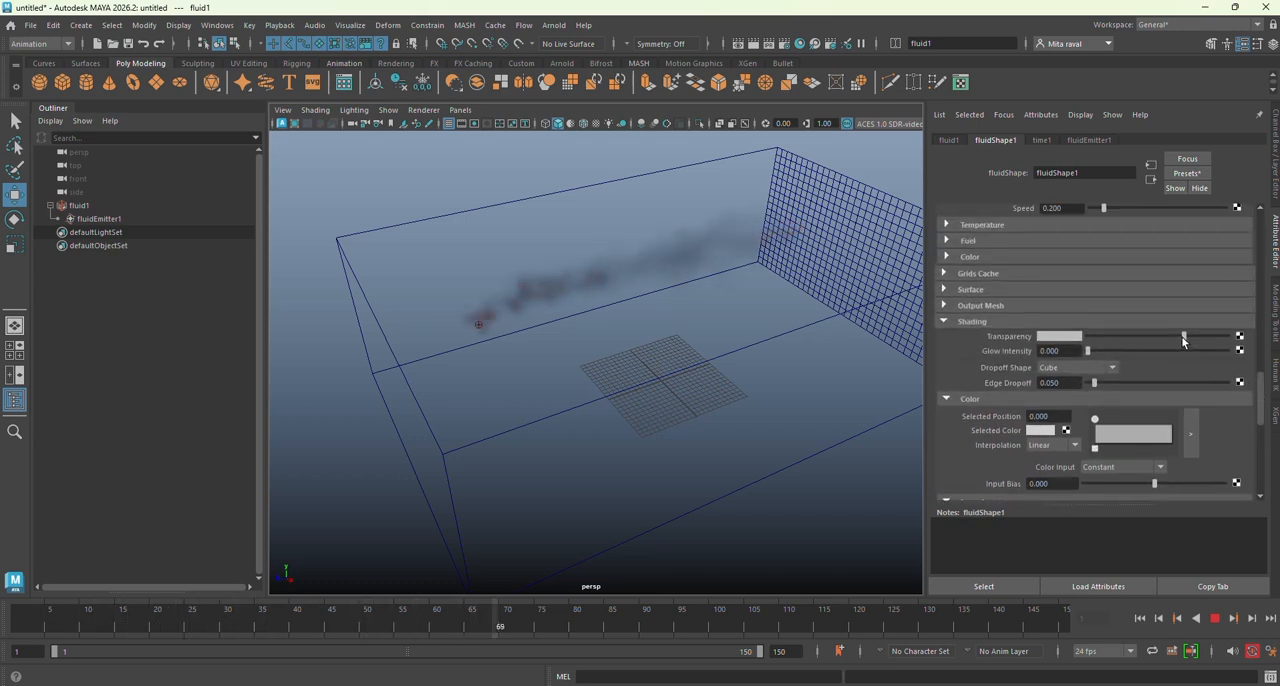
pyautogui.moveTo(1182, 340); pyautogui.dragTo(1148, 341)
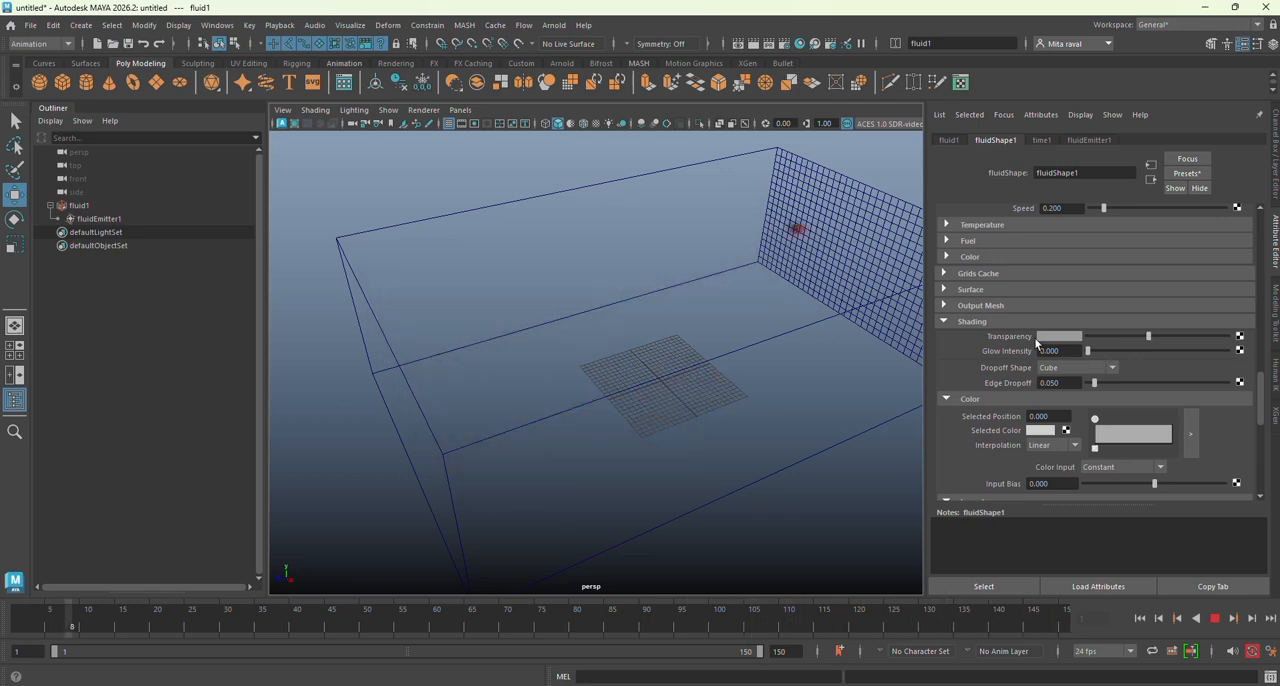
# Step: Set the fluid's turbulence Strength to 0.5 and its velocity Noise to 1
pyautogui.scroll(5, 1033, 336)
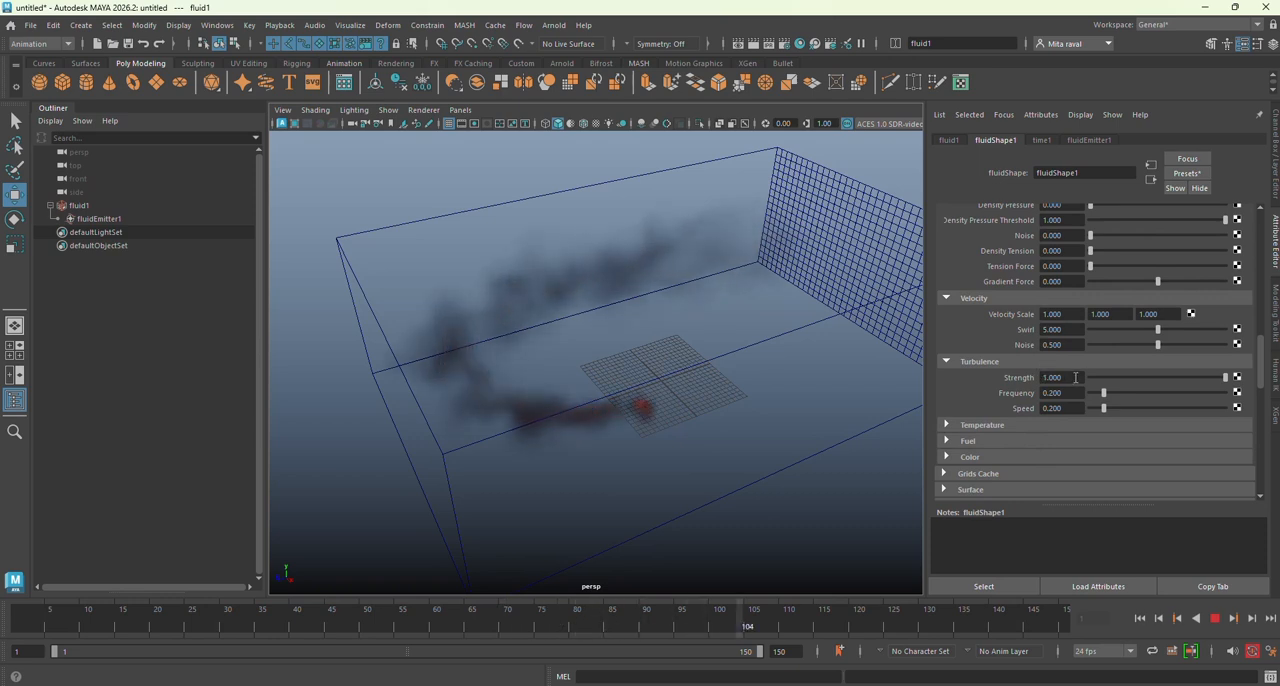
pyautogui.moveTo(1075, 378); pyautogui.dragTo(1025, 379)
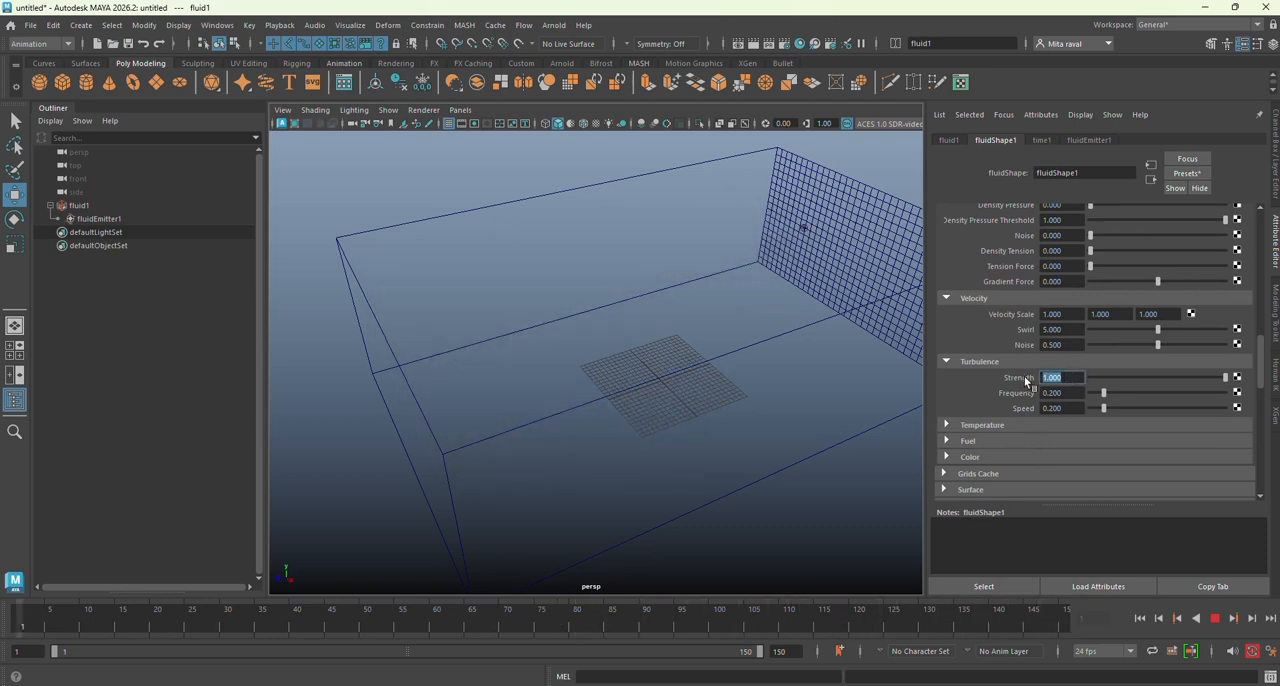
pyautogui.write('0.5')
pyautogui.press('Return')
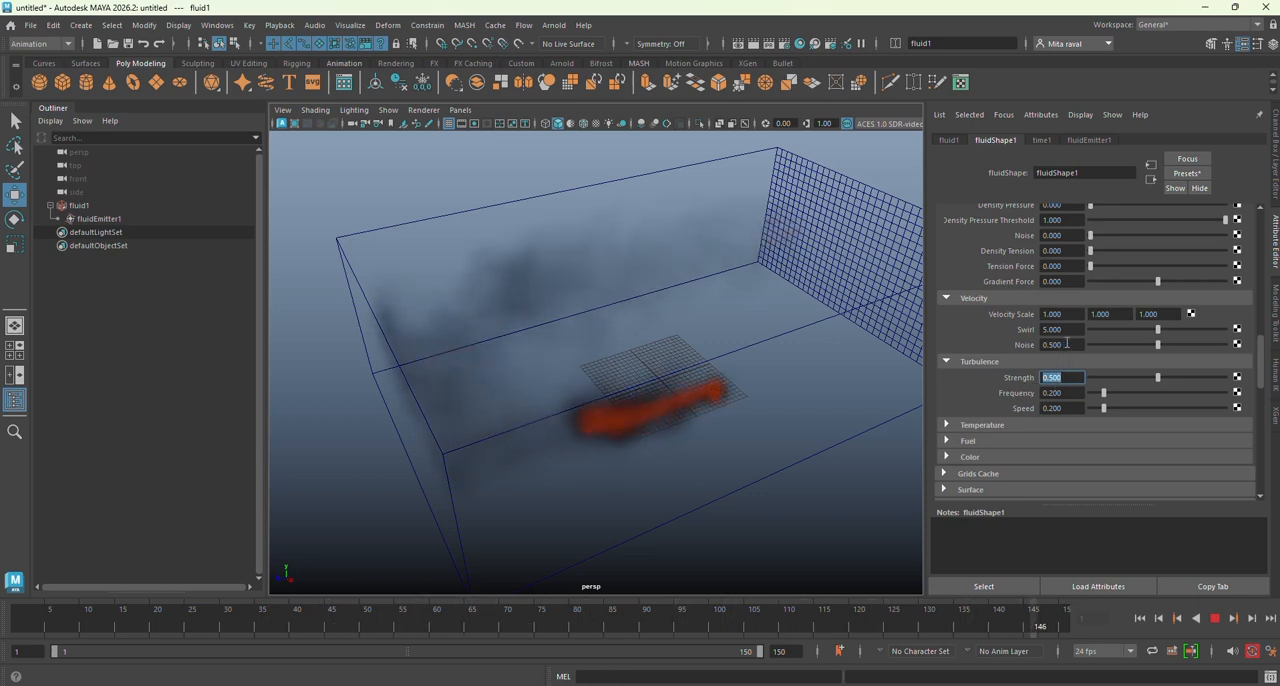
pyautogui.moveTo(1062, 345); pyautogui.dragTo(1010, 345)
pyautogui.write('1')
pyautogui.press('Return')
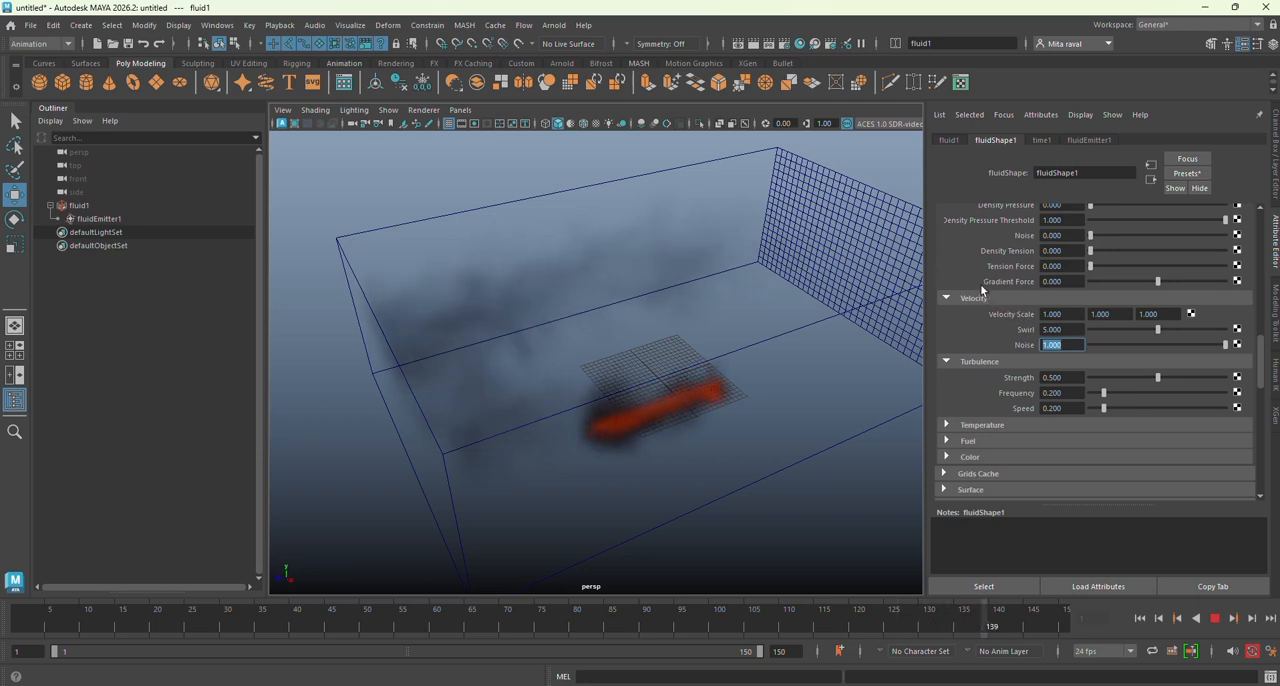
# Step: Try a Density Scale of 50 for the fluid, and settle on 45
pyautogui.scroll(5, 983, 288)
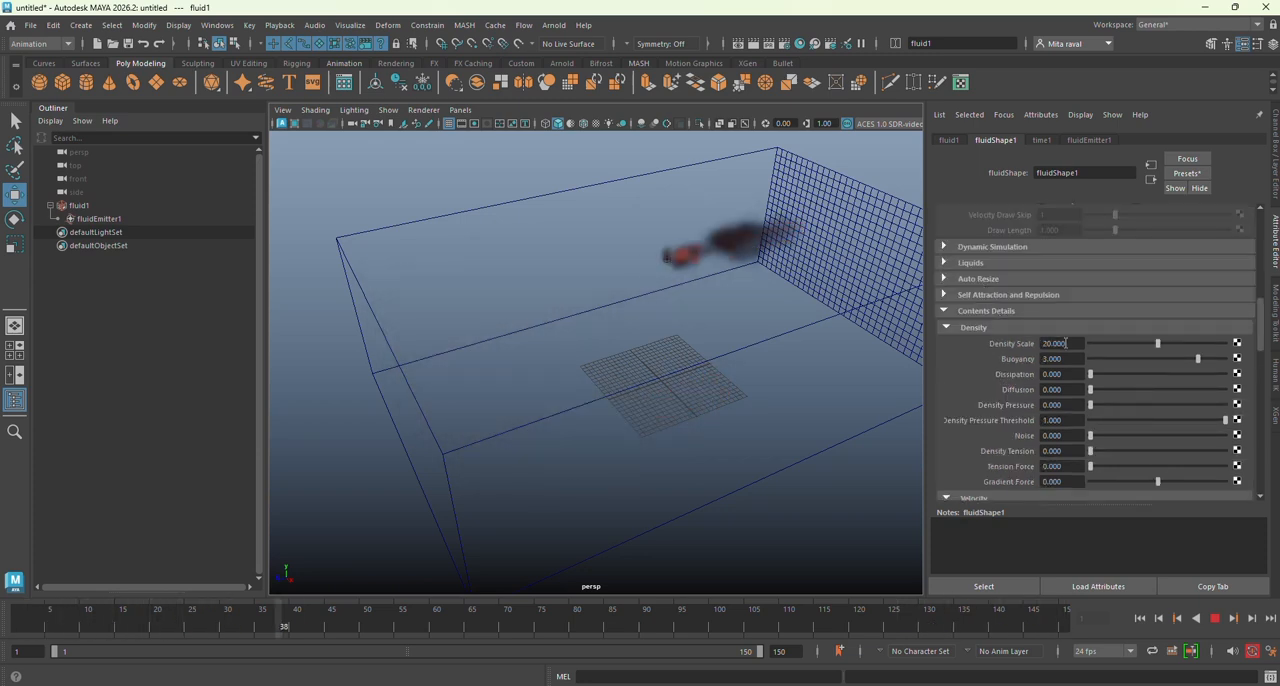
pyautogui.moveTo(1068, 343); pyautogui.dragTo(998, 343)
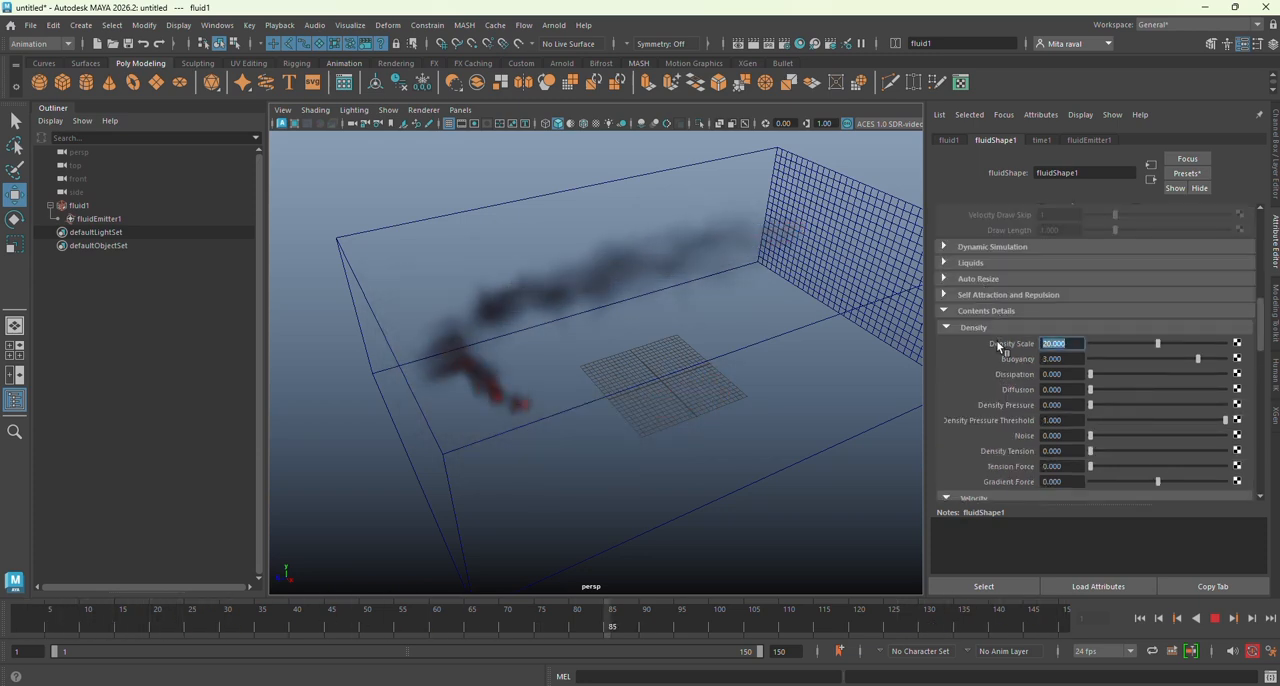
pyautogui.write('50')
pyautogui.press('Return')
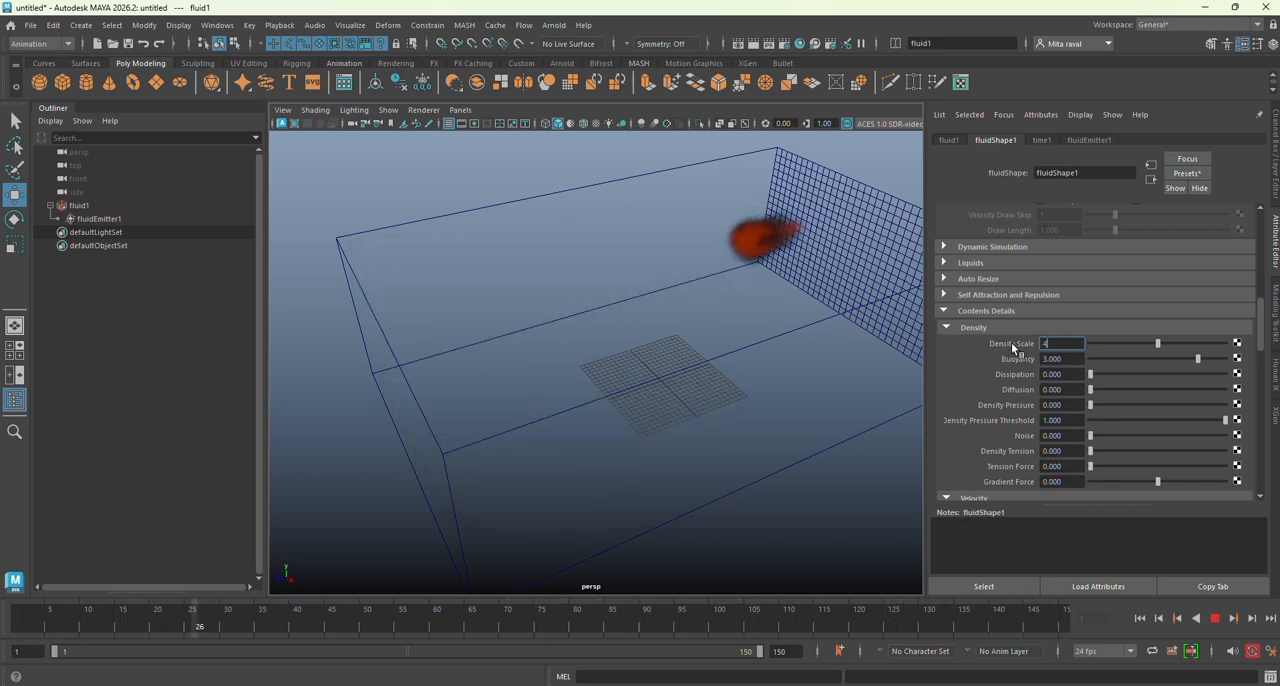
pyautogui.write('5')
pyautogui.press('Return')
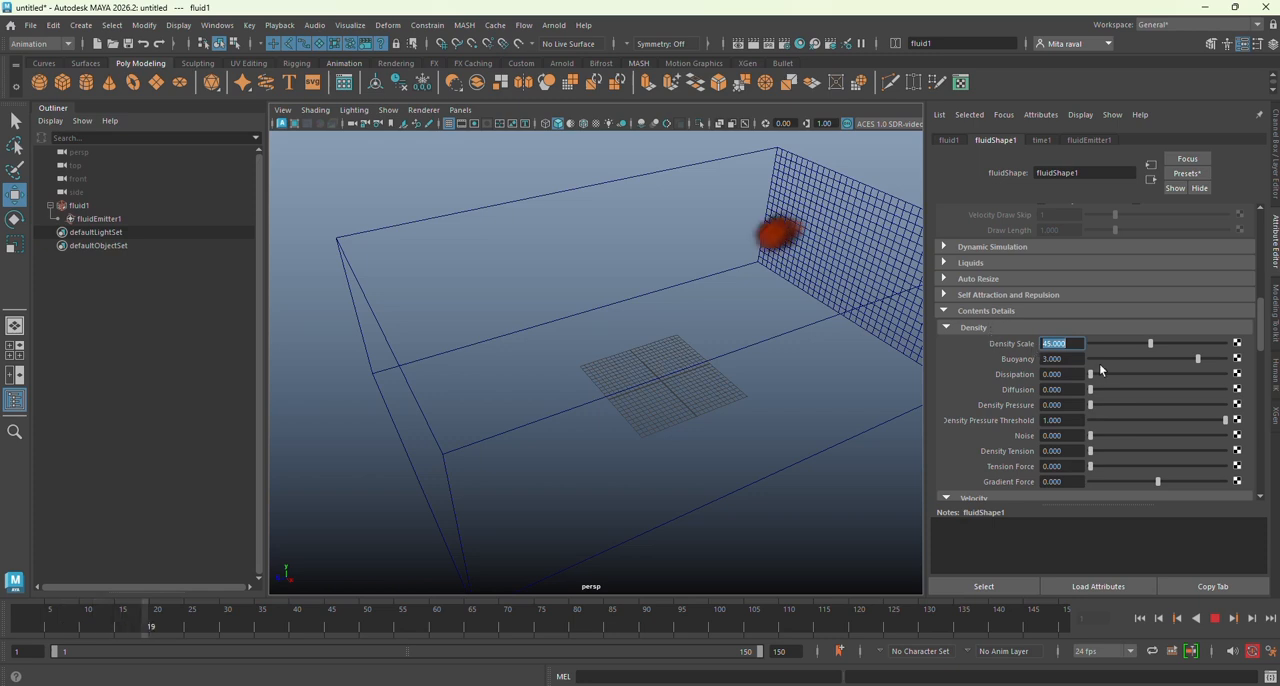
# Step: Raise the fluid container's Base Resolution to 80
pyautogui.moveTo(1260, 333); pyautogui.dragTo(1258, 242)
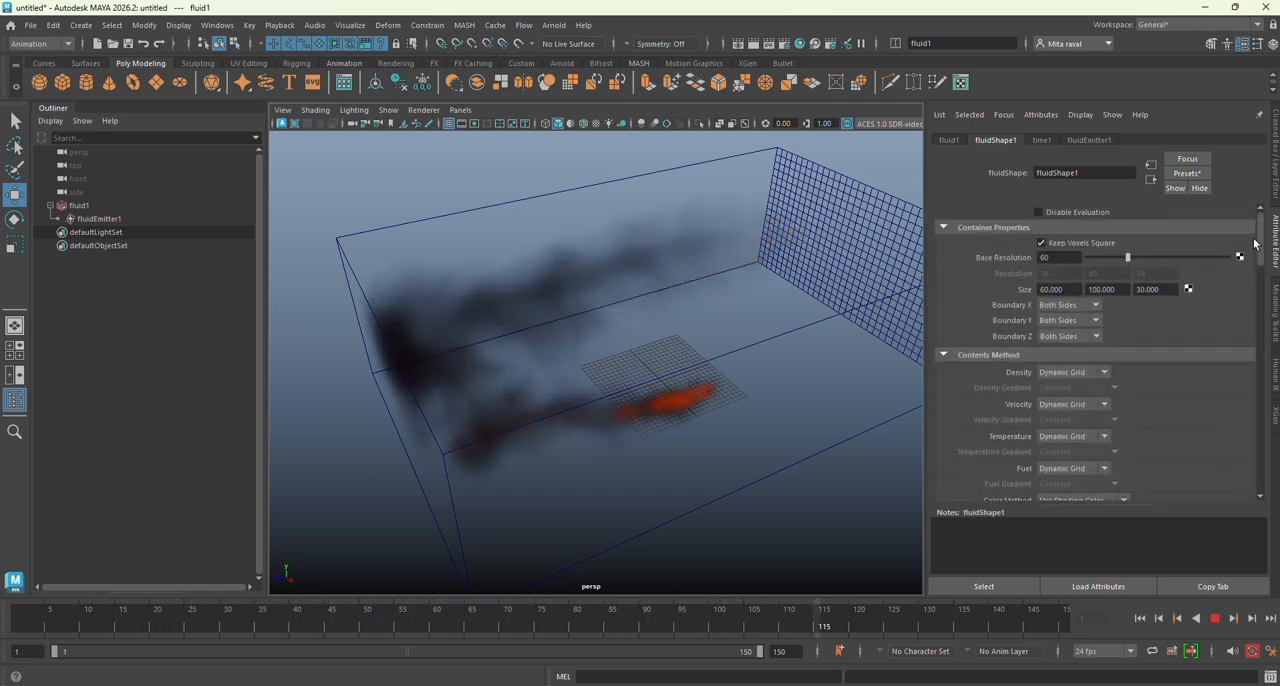
pyautogui.moveTo(1063, 259); pyautogui.dragTo(1023, 259)
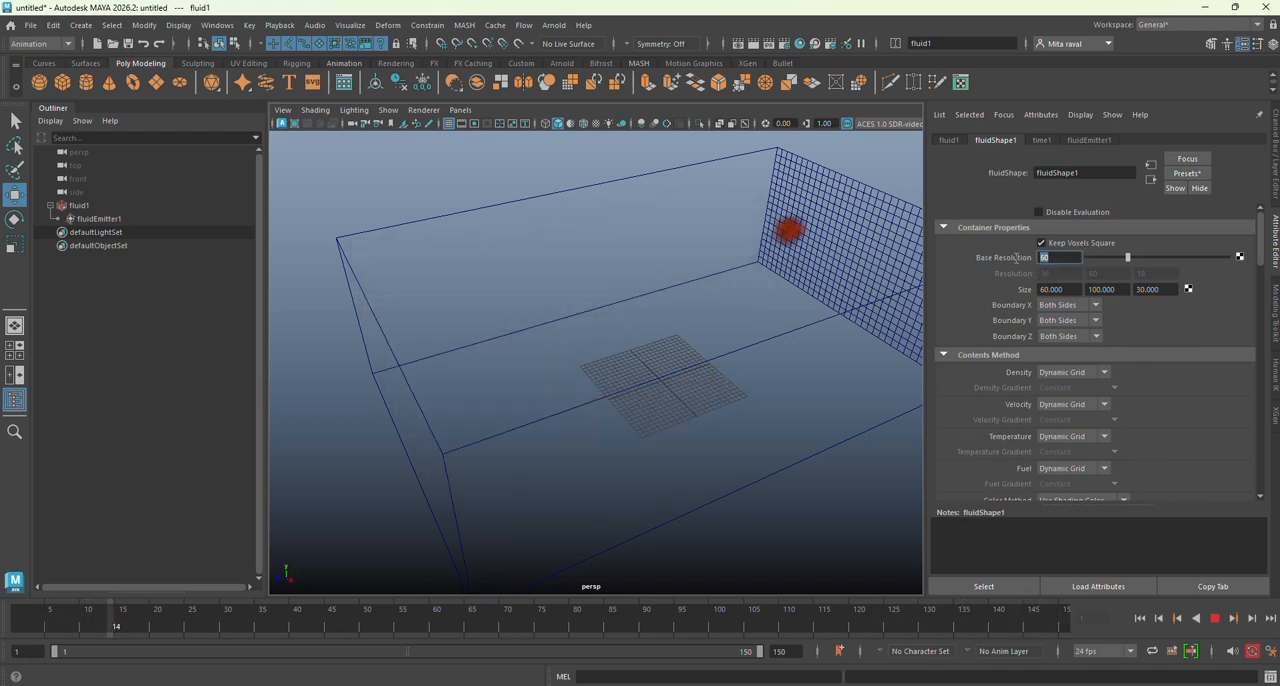
pyautogui.write('80')
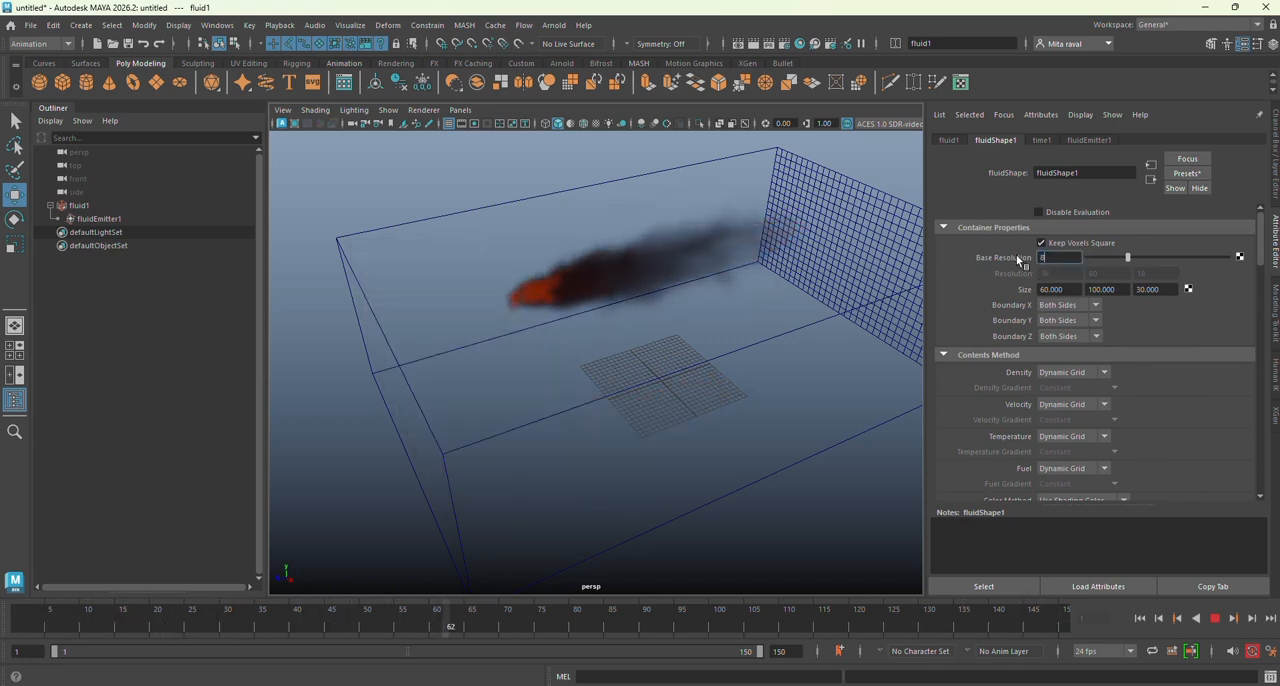
pyautogui.press('Return')
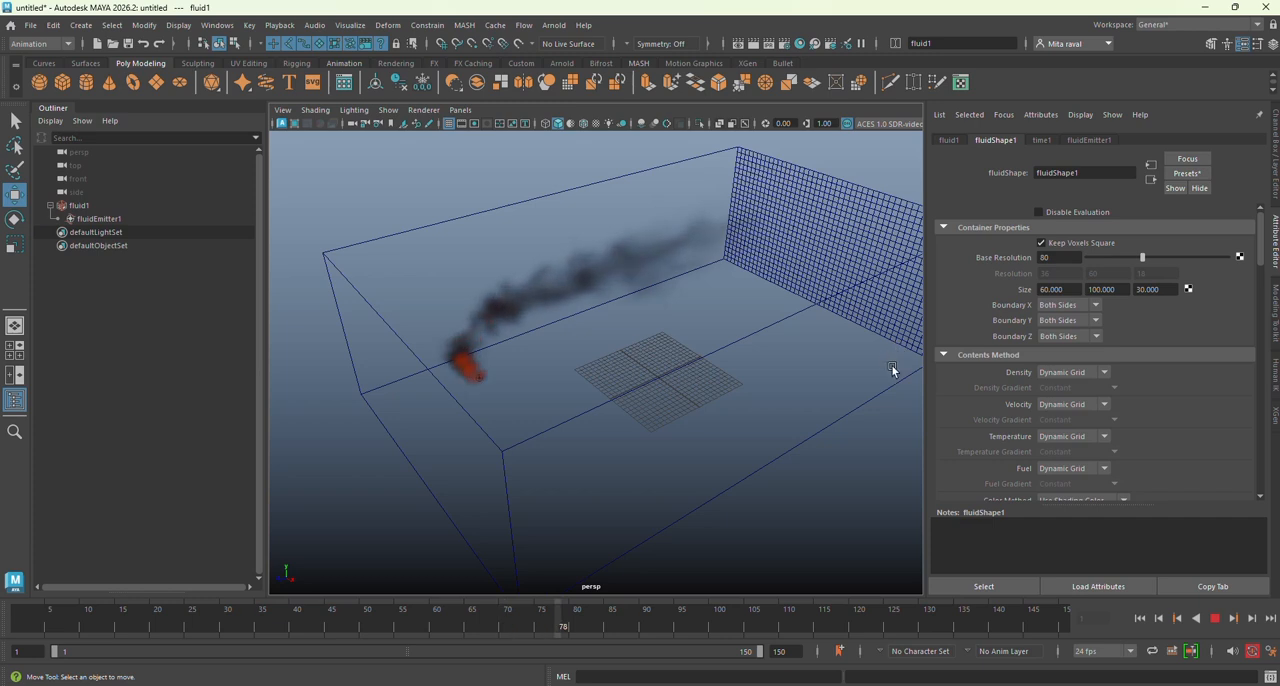
# Step: Expand the fluid's Auto Resize attributes and enable Auto Resize
pyautogui.scroll(-10, 980, 422)
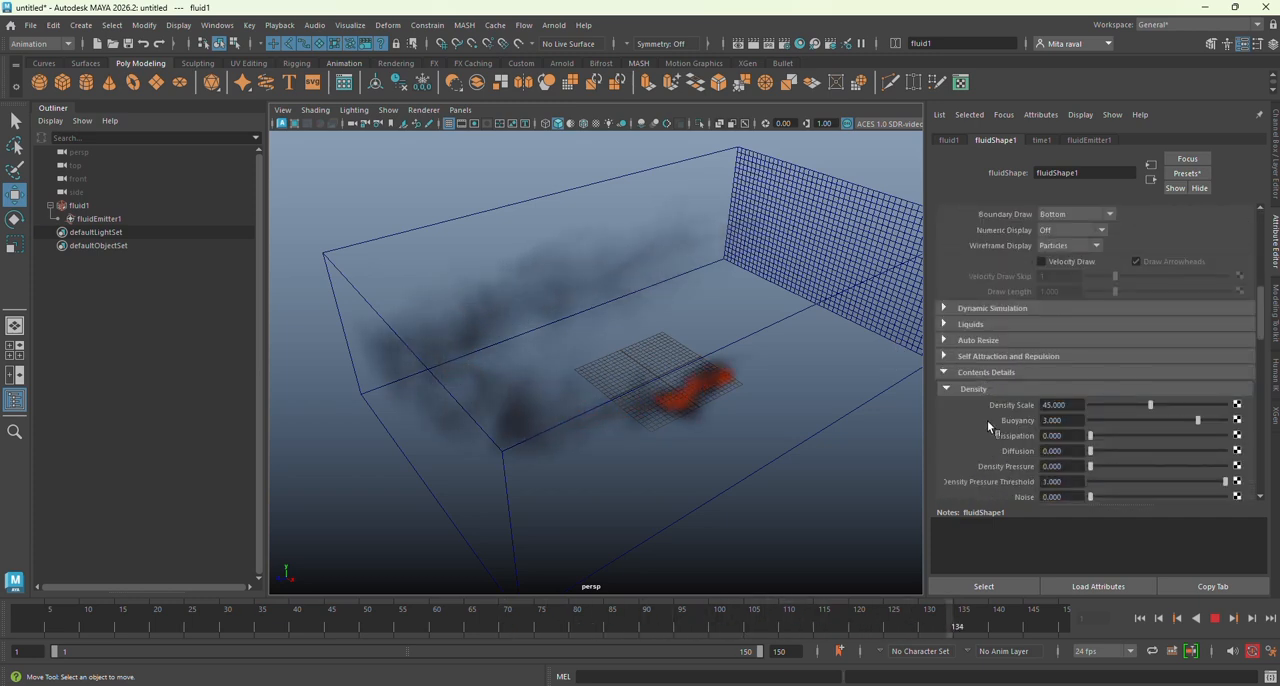
pyautogui.click(975, 341)
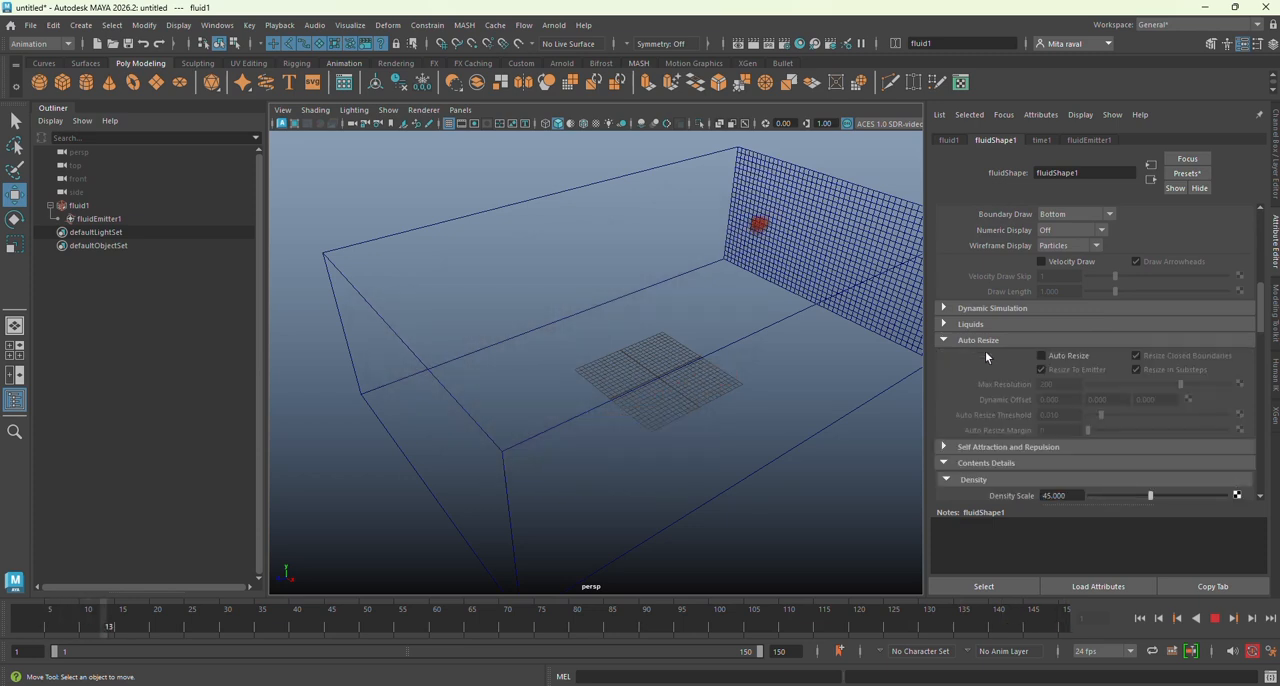
pyautogui.click(1050, 356)
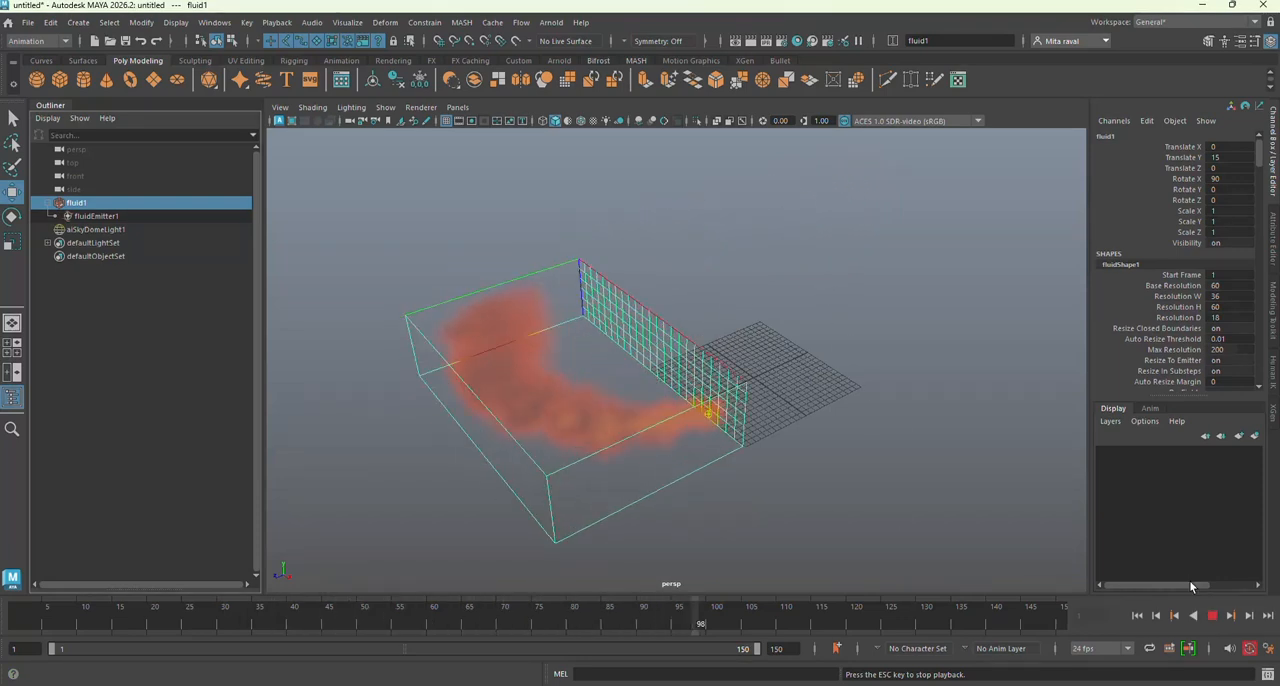
# Step: Stop the simulation playback and bring up the Shading attributes of fluidShape1
pyautogui.click(1213, 616)
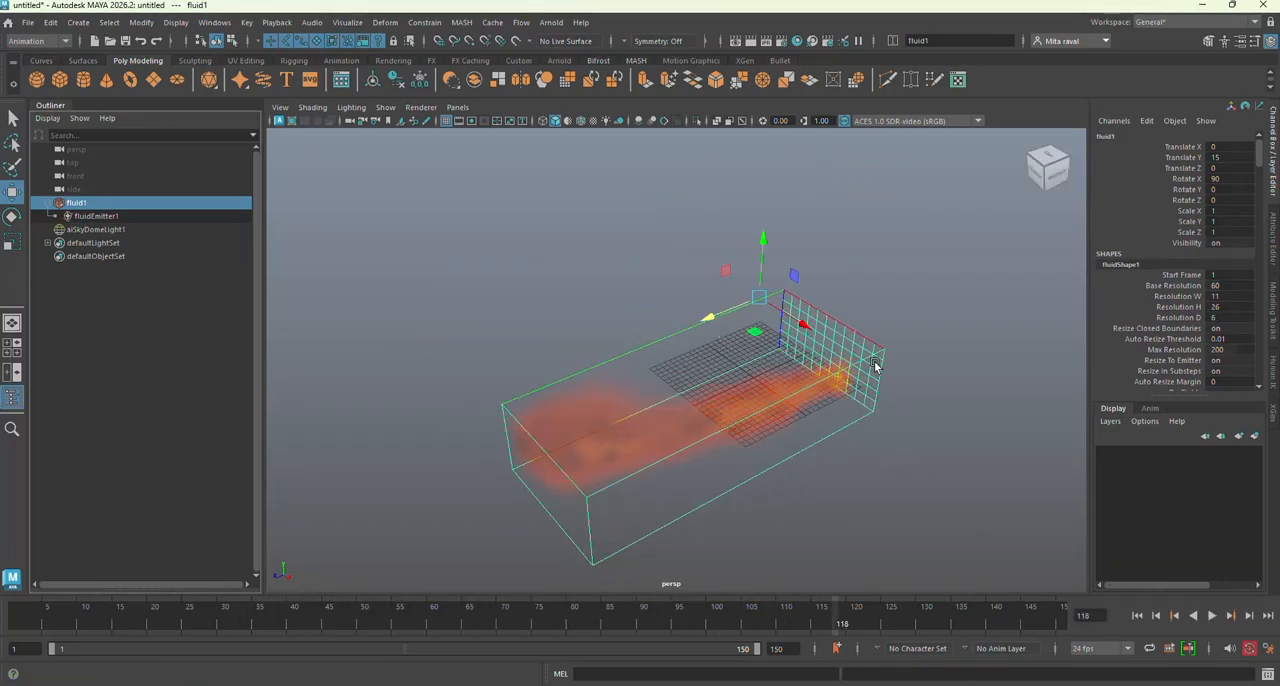
pyautogui.click(1272, 241)
pyautogui.scroll(4, 956, 236)
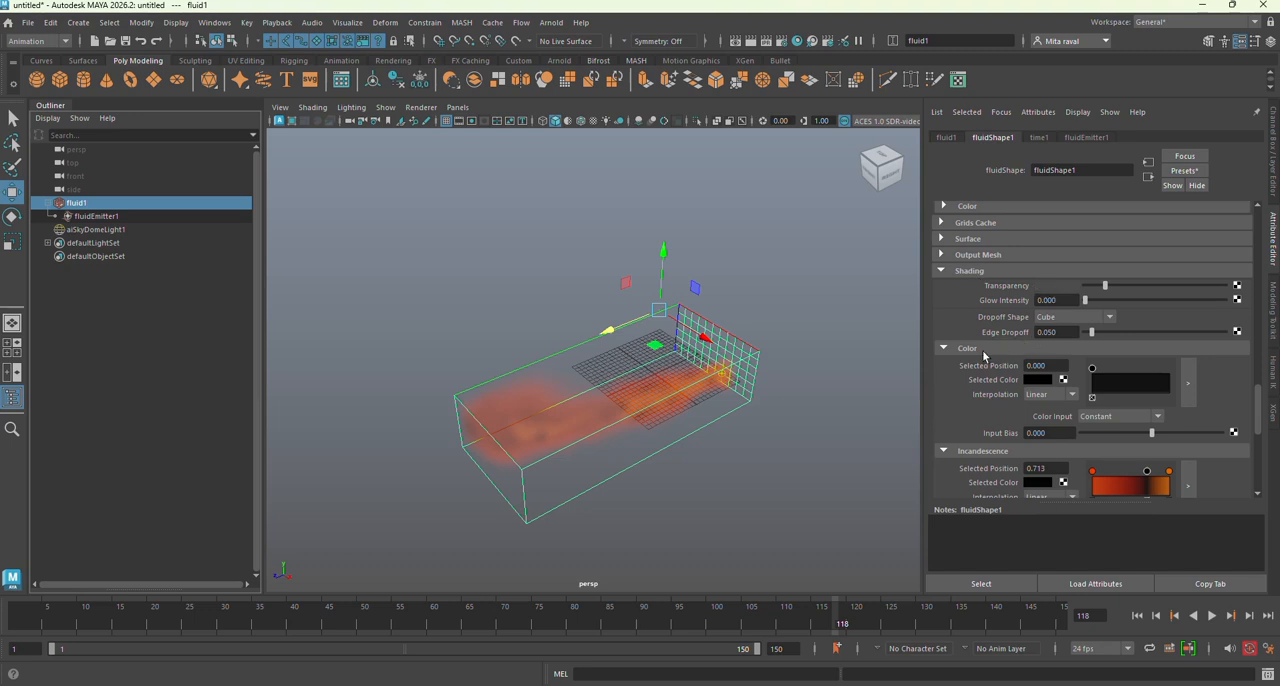
pyautogui.scroll(-2, 1040, 392)
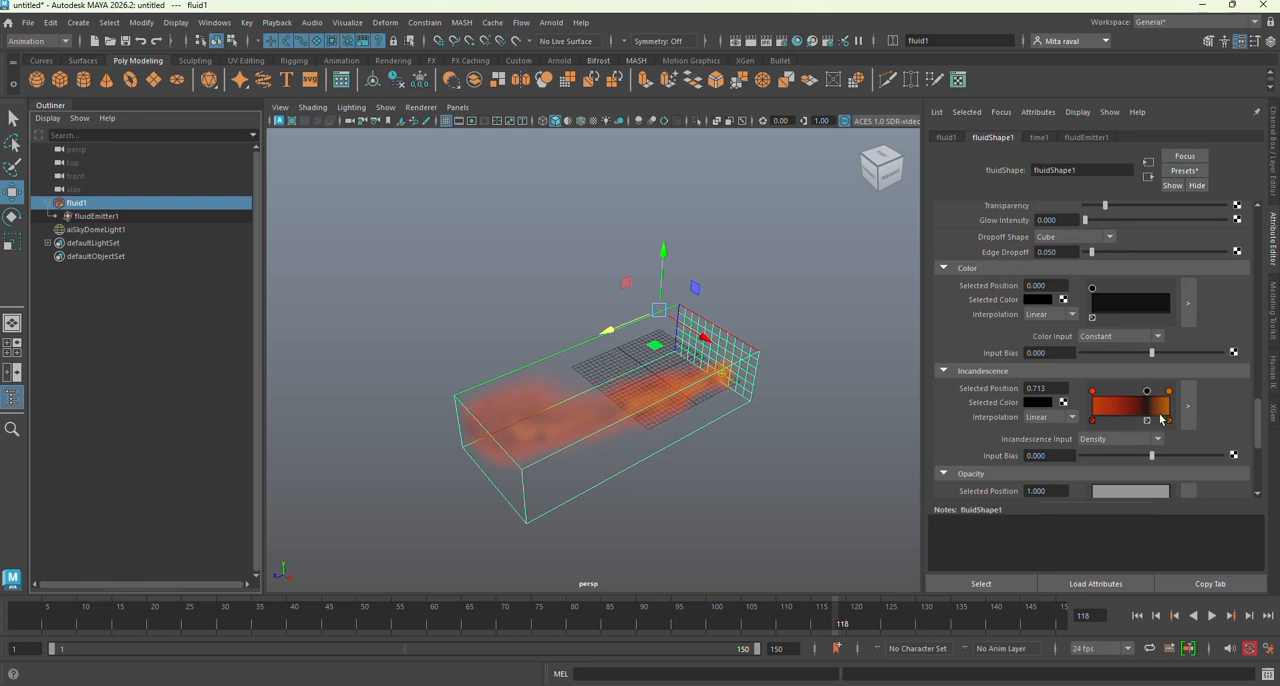
pyautogui.scroll(-2, 1031, 421)
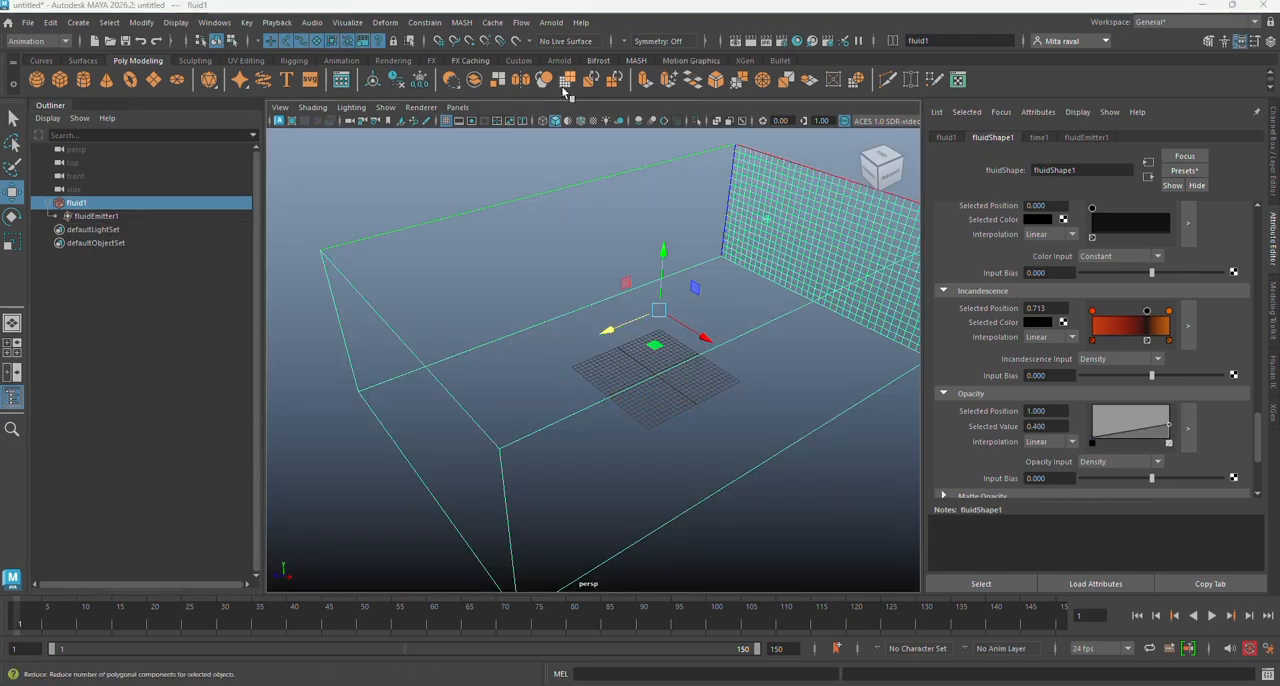
# Step: Add an Arnold skydome light with its Camera visibility at 0 and its Exposure at 2
pyautogui.click(551, 22)
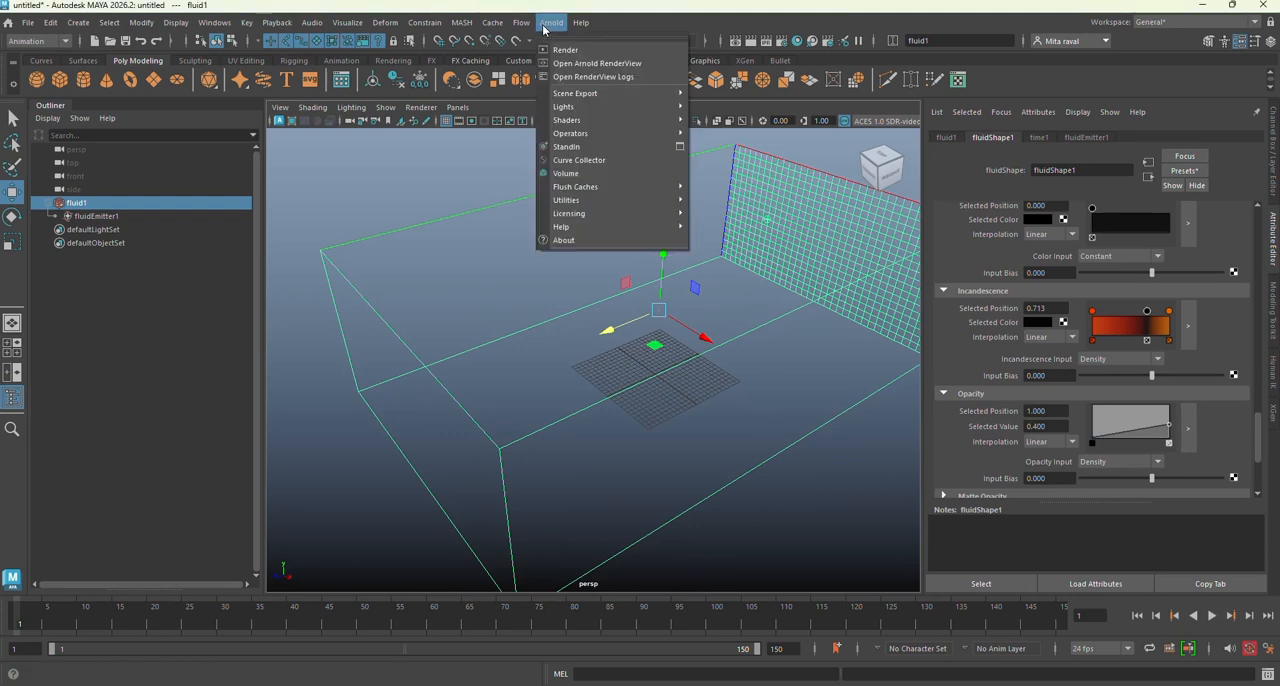
pyautogui.moveTo(564, 108)
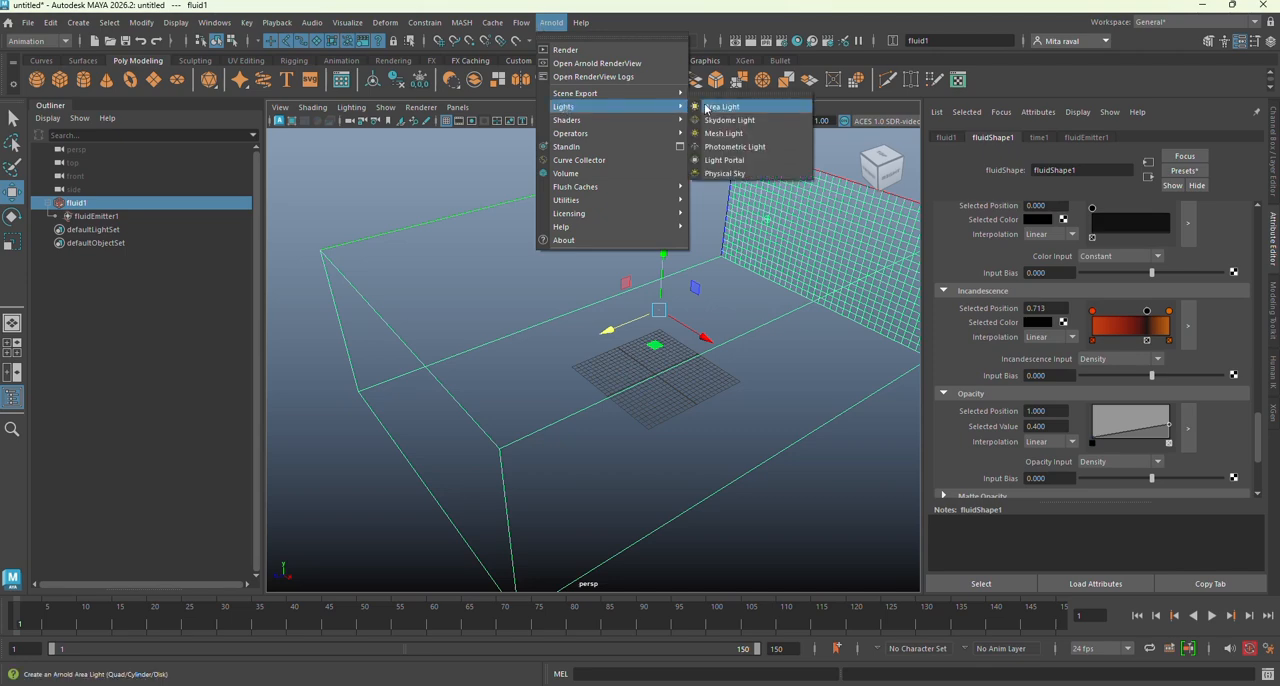
pyautogui.click(743, 121)
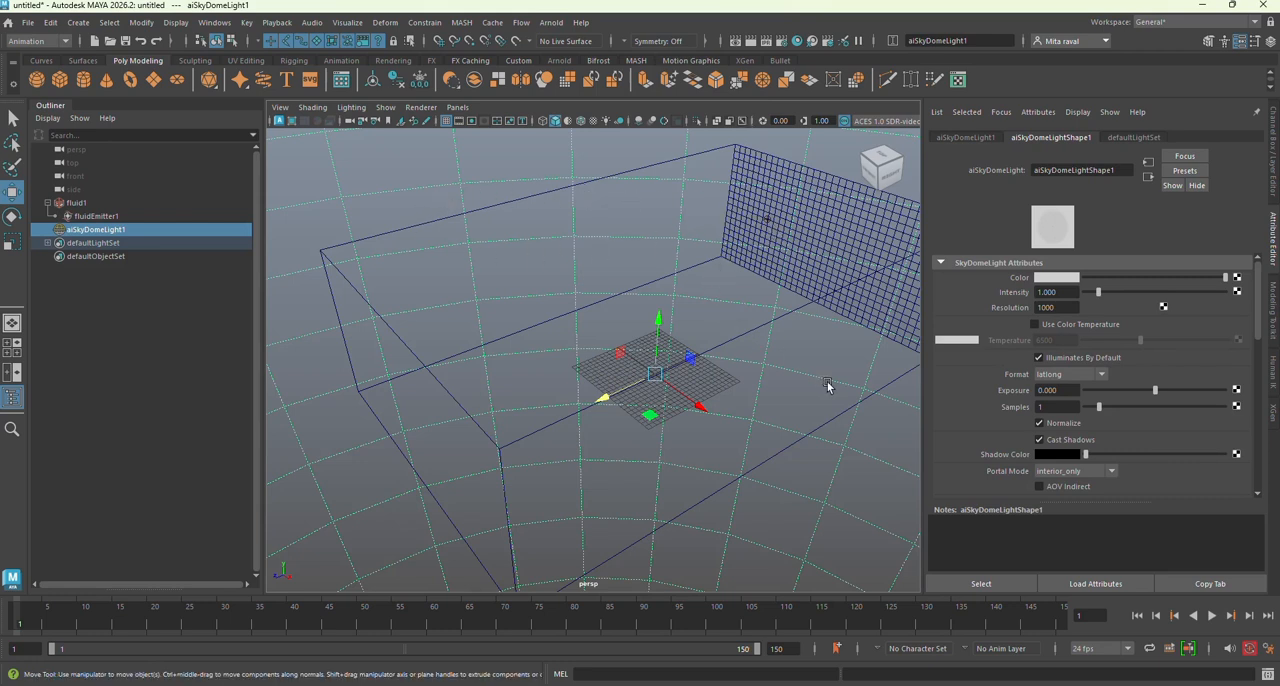
pyautogui.scroll(-4, 1005, 395)
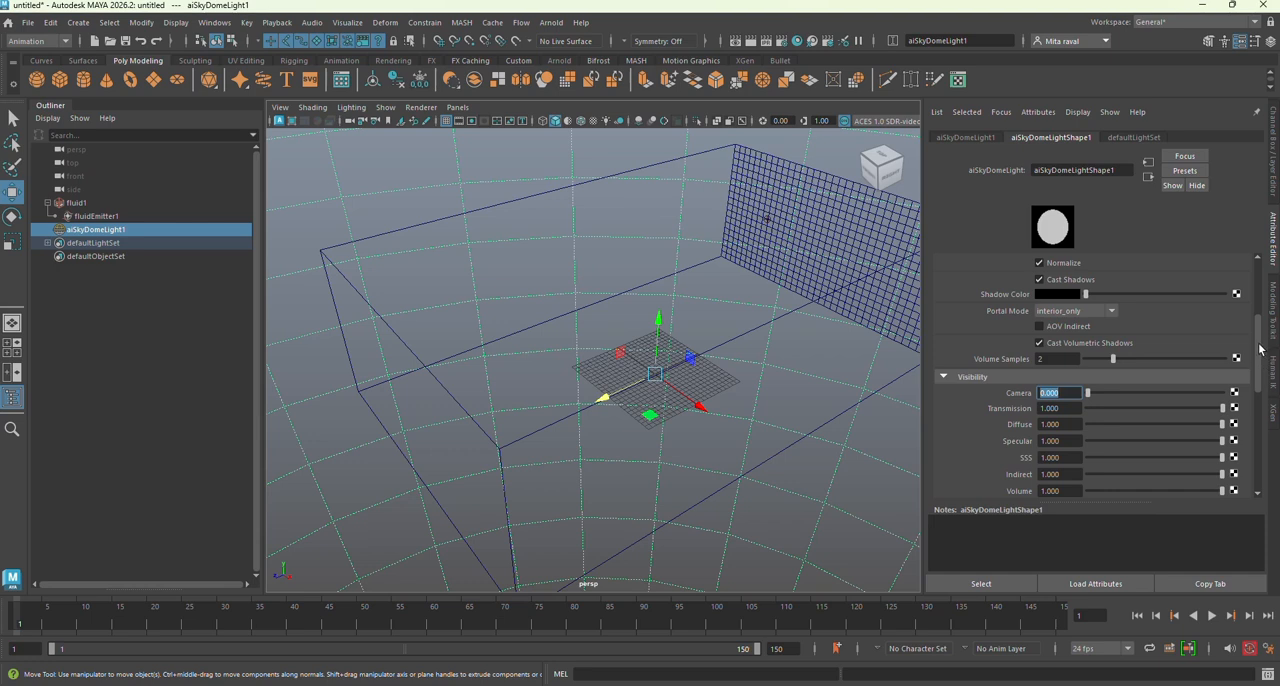
pyautogui.moveTo(1259, 346); pyautogui.dragTo(1245, 287)
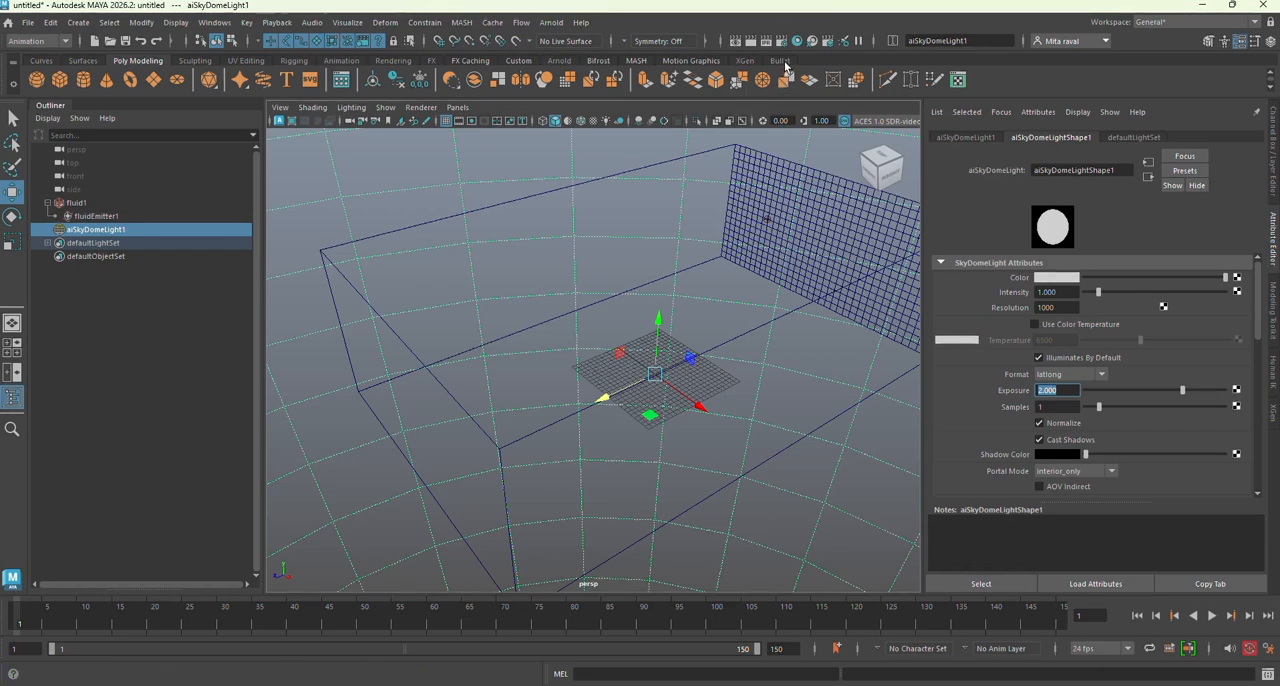
# Step: Open the render settings and set the output image format to png
pyautogui.click(784, 43)
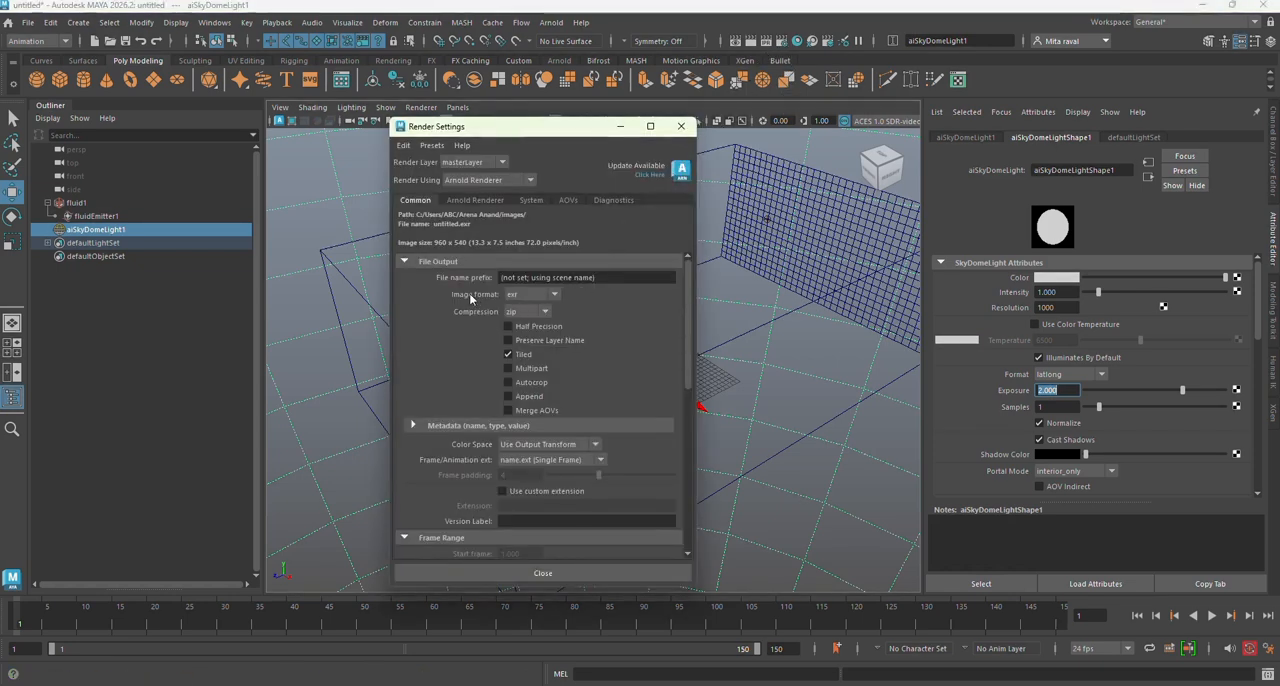
pyautogui.click(556, 297)
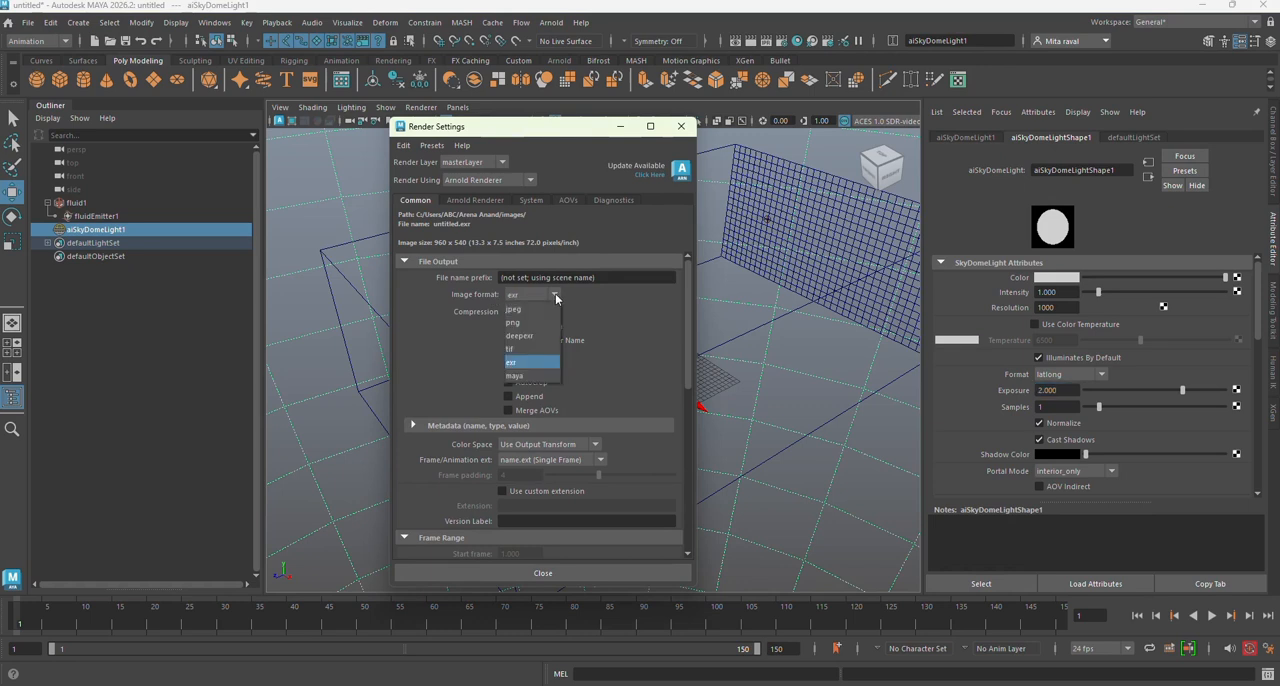
pyautogui.click(542, 325)
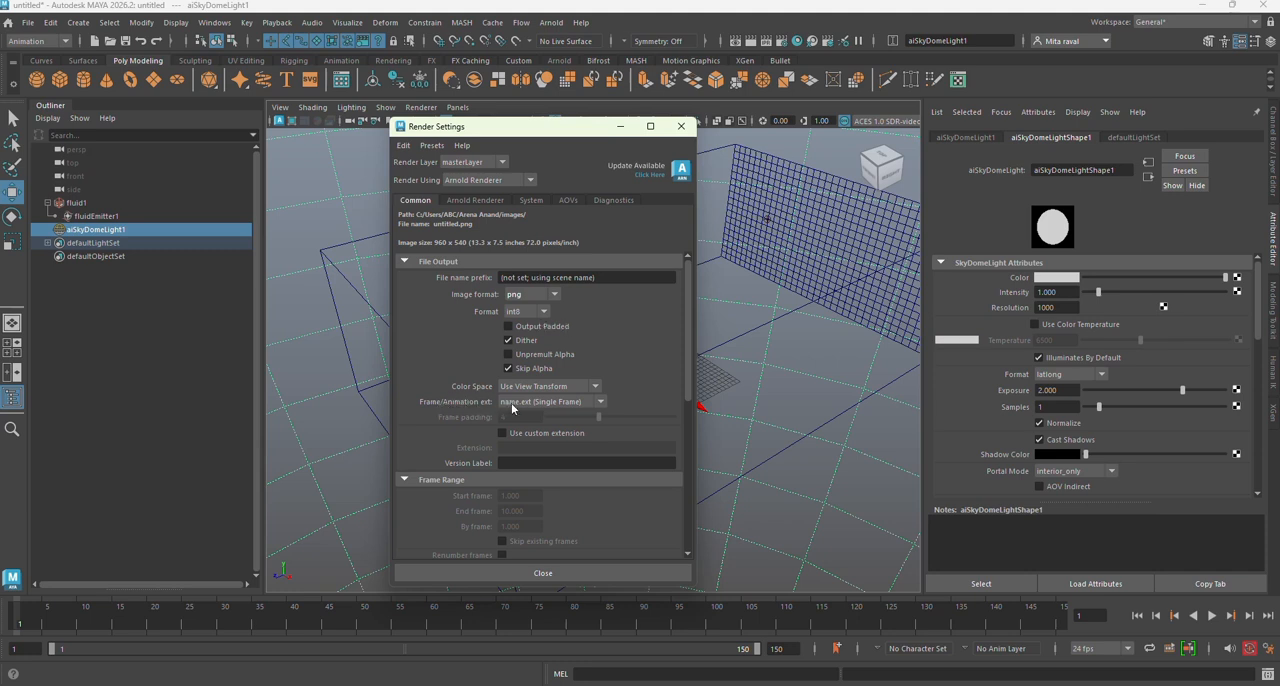
# Step: Set the Frame/Animation extension to name_#.ext with a frame padding of 3
pyautogui.click(603, 402)
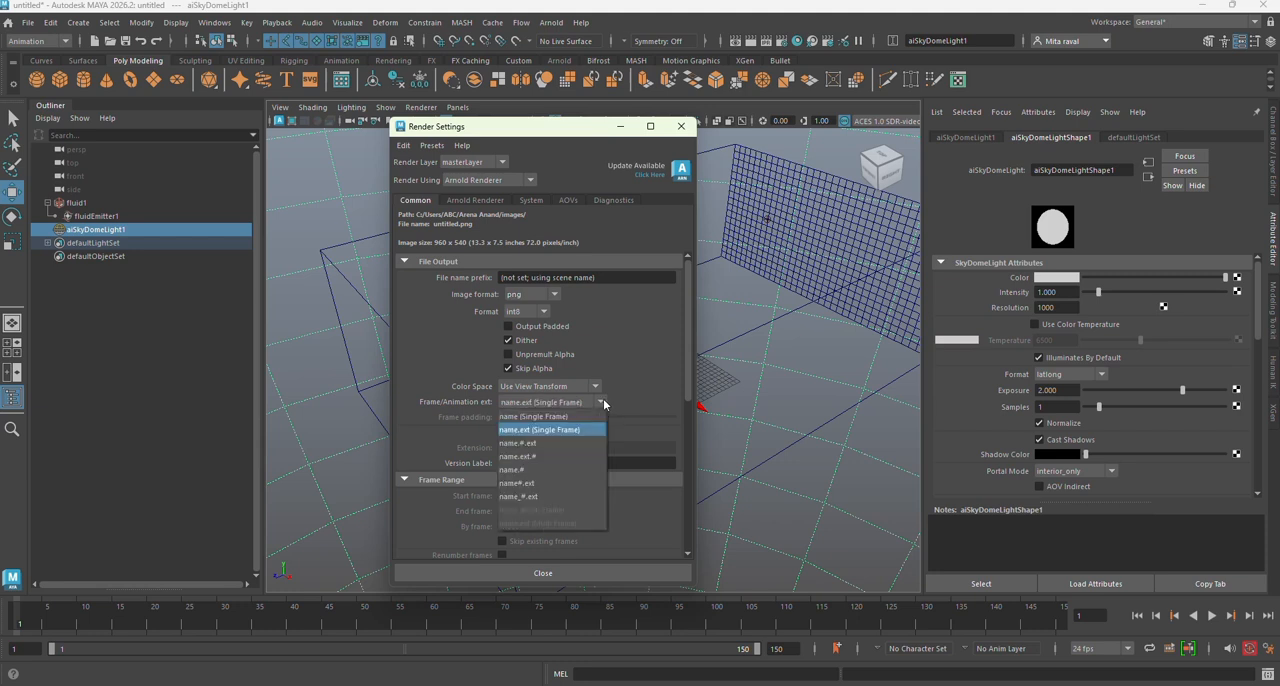
pyautogui.click(565, 496)
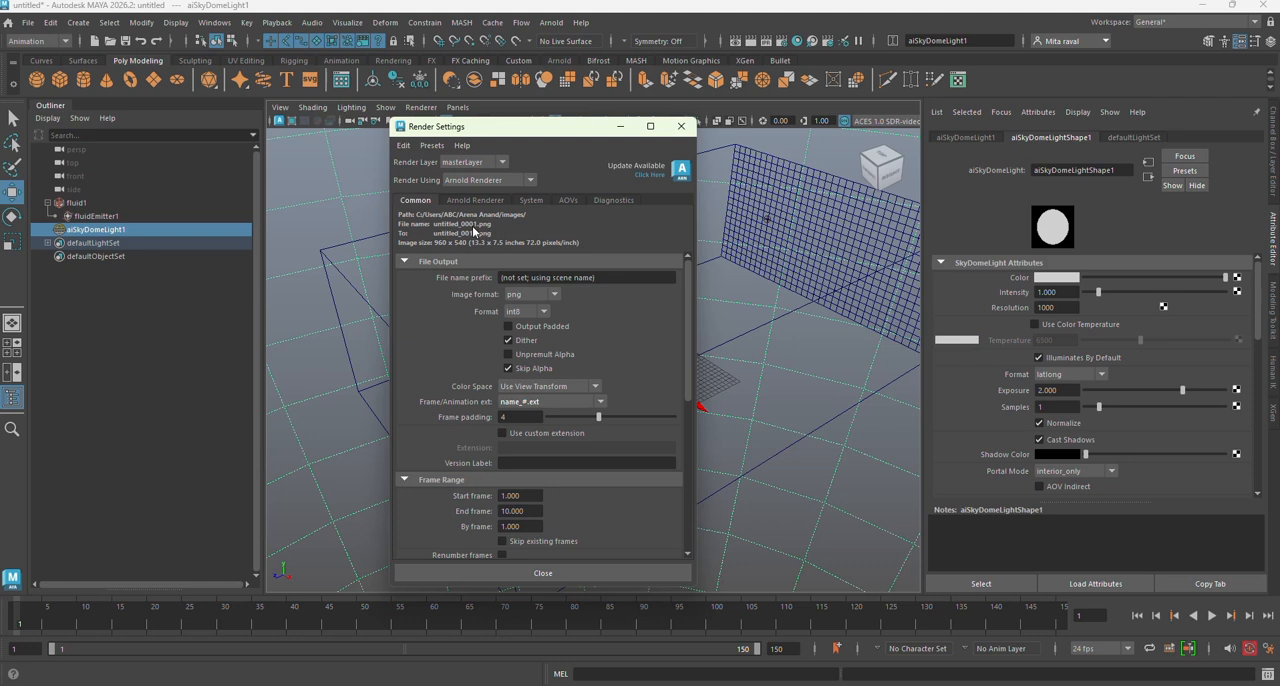
pyautogui.click(506, 417)
pyautogui.click(512, 464)
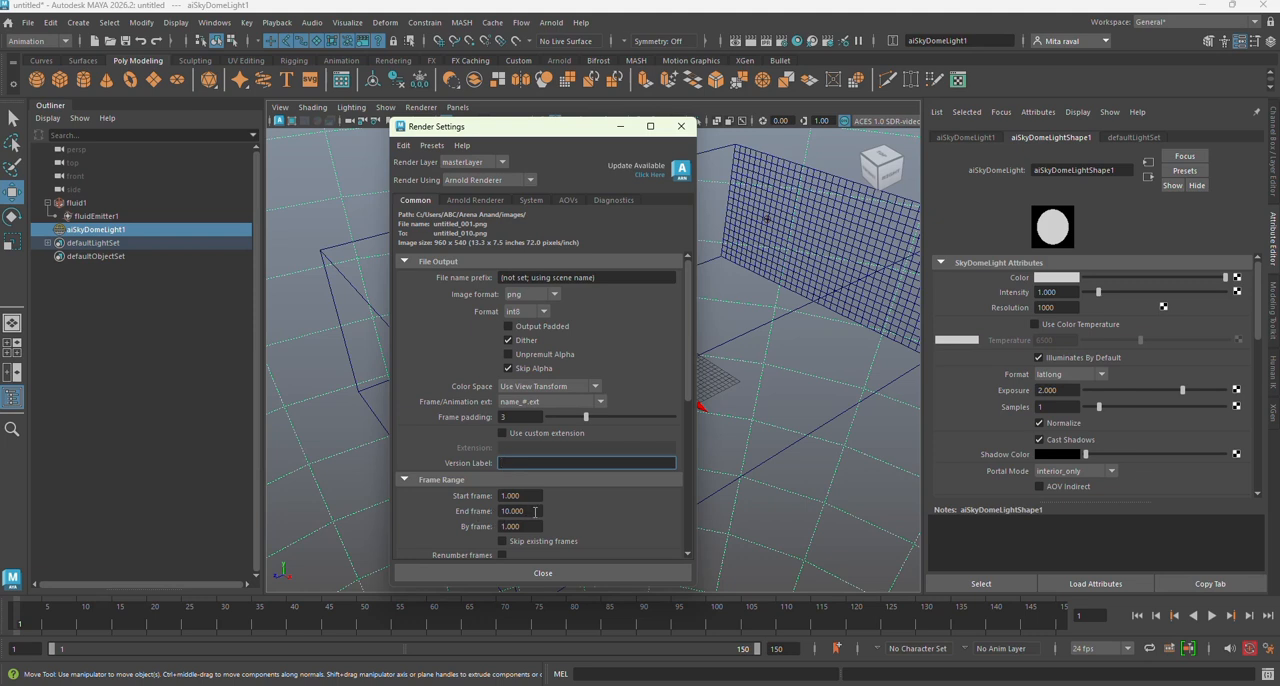
# Step: Select fluidEmitter1 to check its keyframes, set the render's end frame to 110, and close the render settings
pyautogui.click(70, 218)
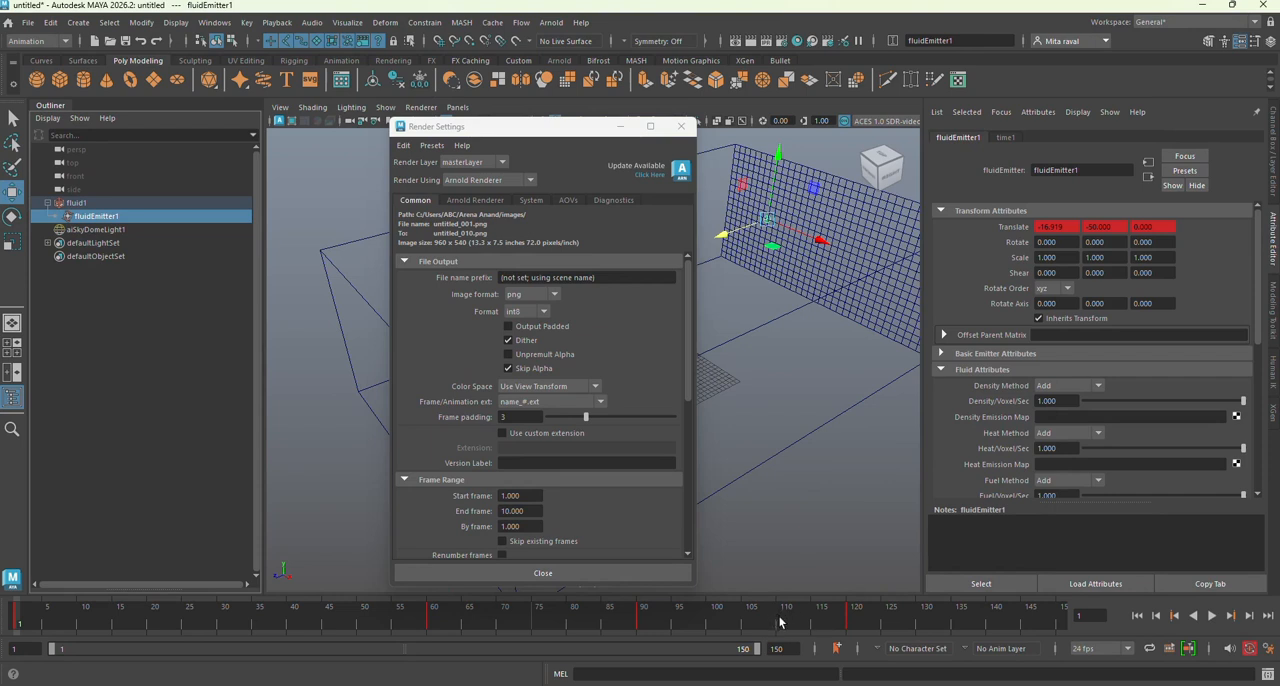
pyautogui.click(520, 511)
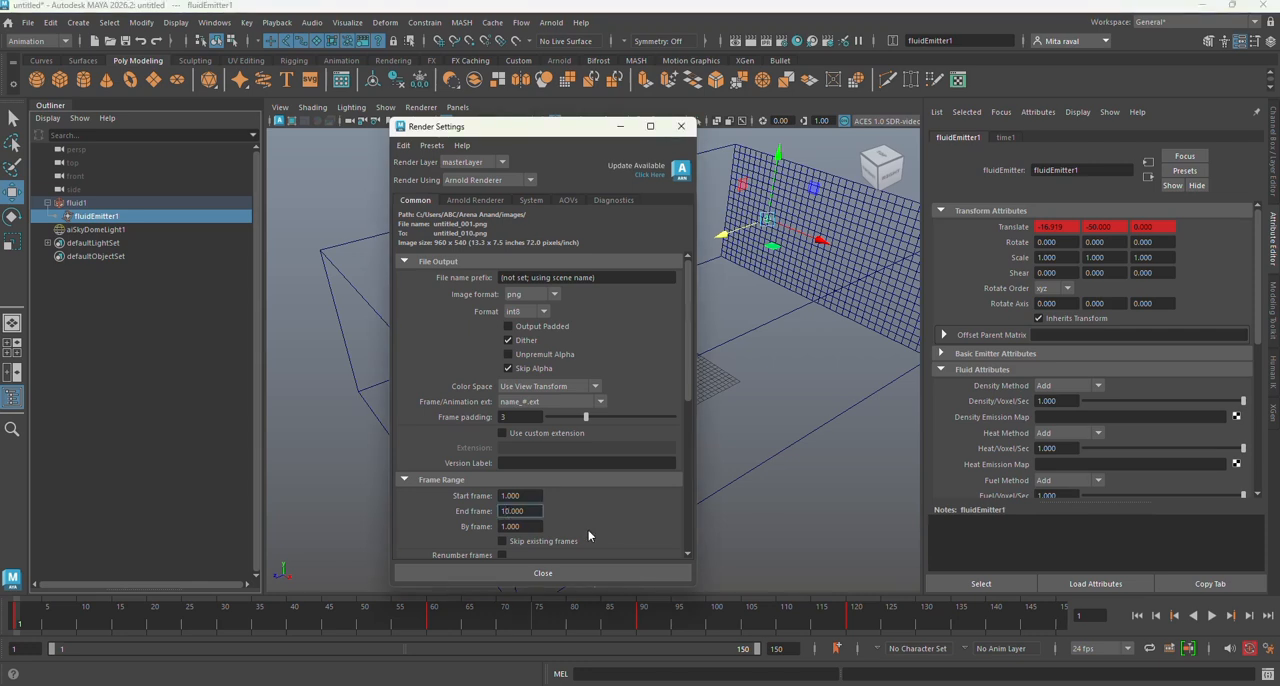
pyautogui.write('1')
pyautogui.press('Return')
pyautogui.click(522, 496)
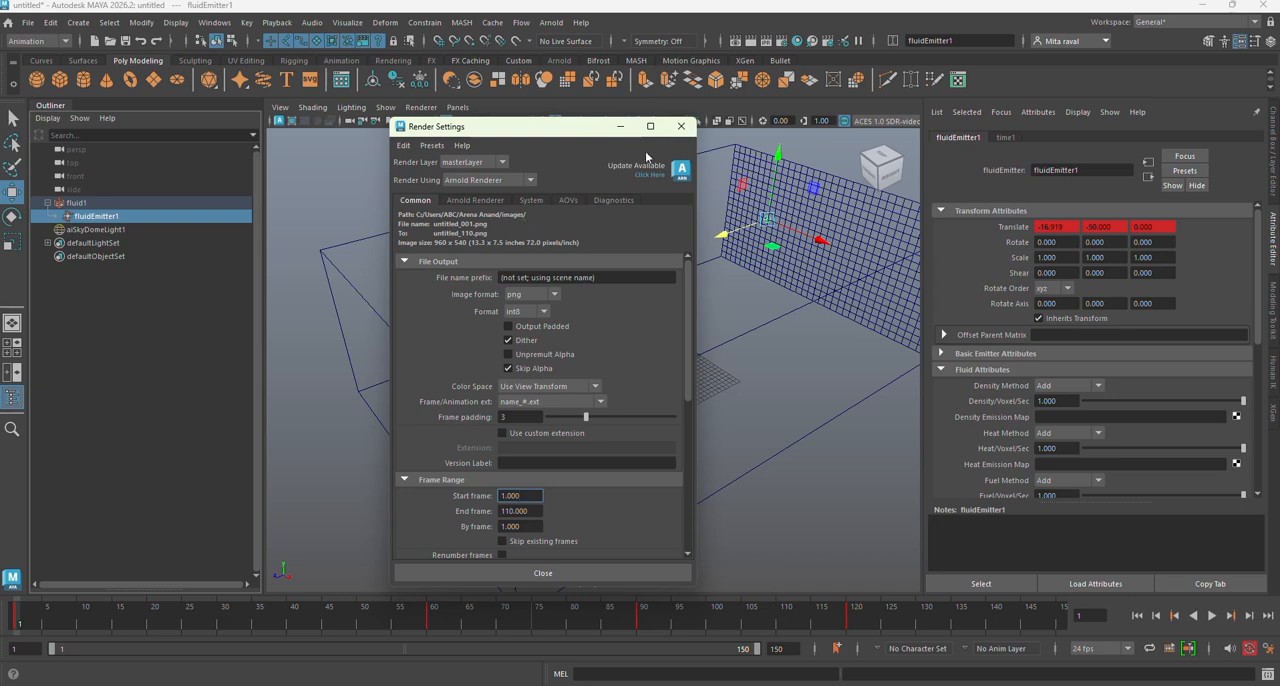
pyautogui.click(681, 126)
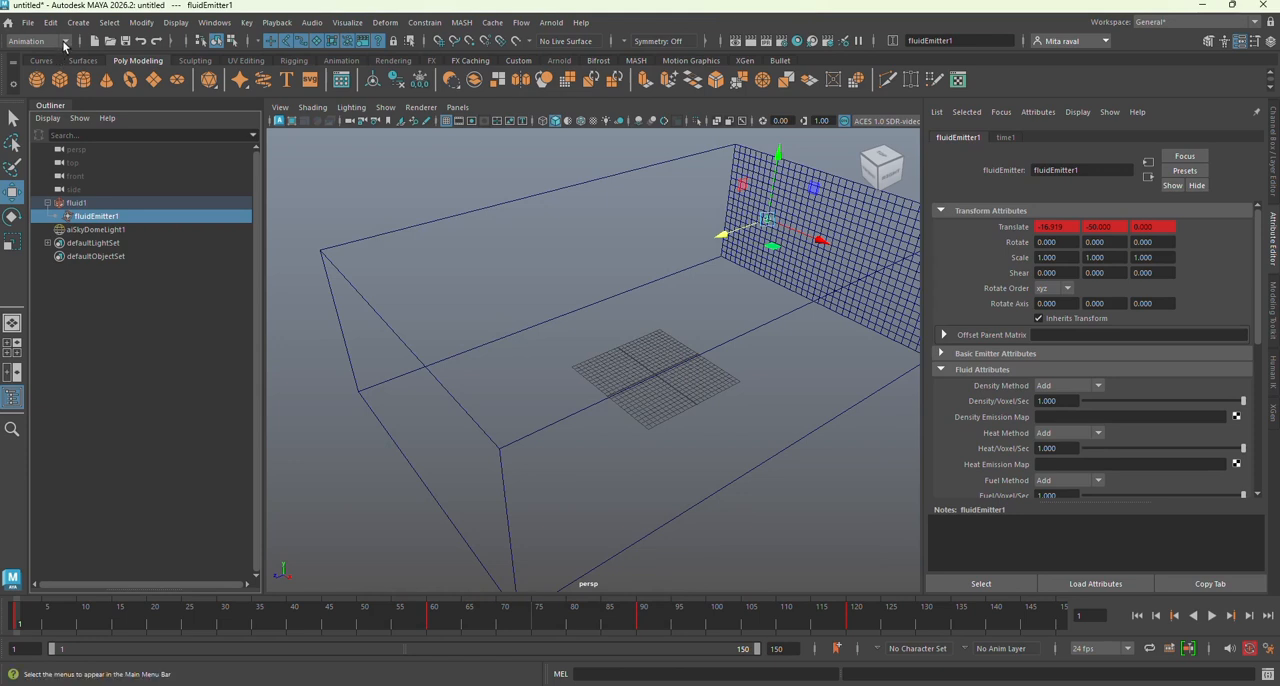
# Step: Switch to the Rendering menu set and start a batch render of the frame sequence
pyautogui.click(65, 42)
pyautogui.click(25, 109)
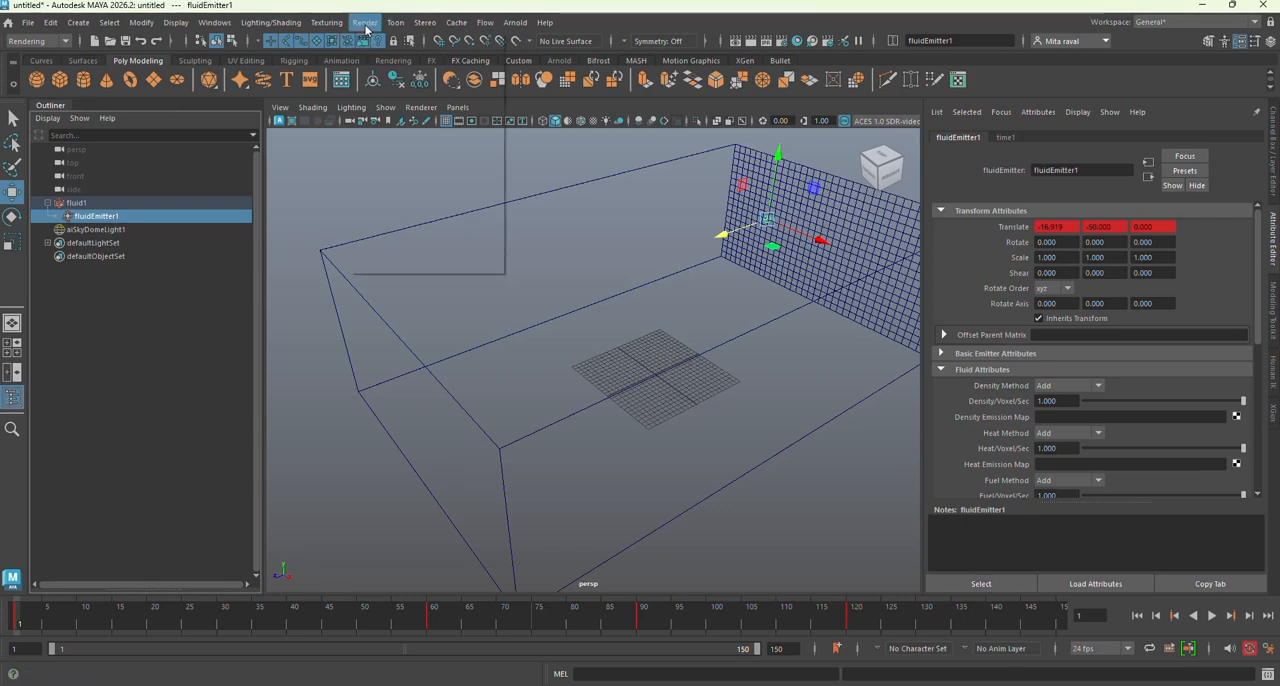
pyautogui.click(365, 23)
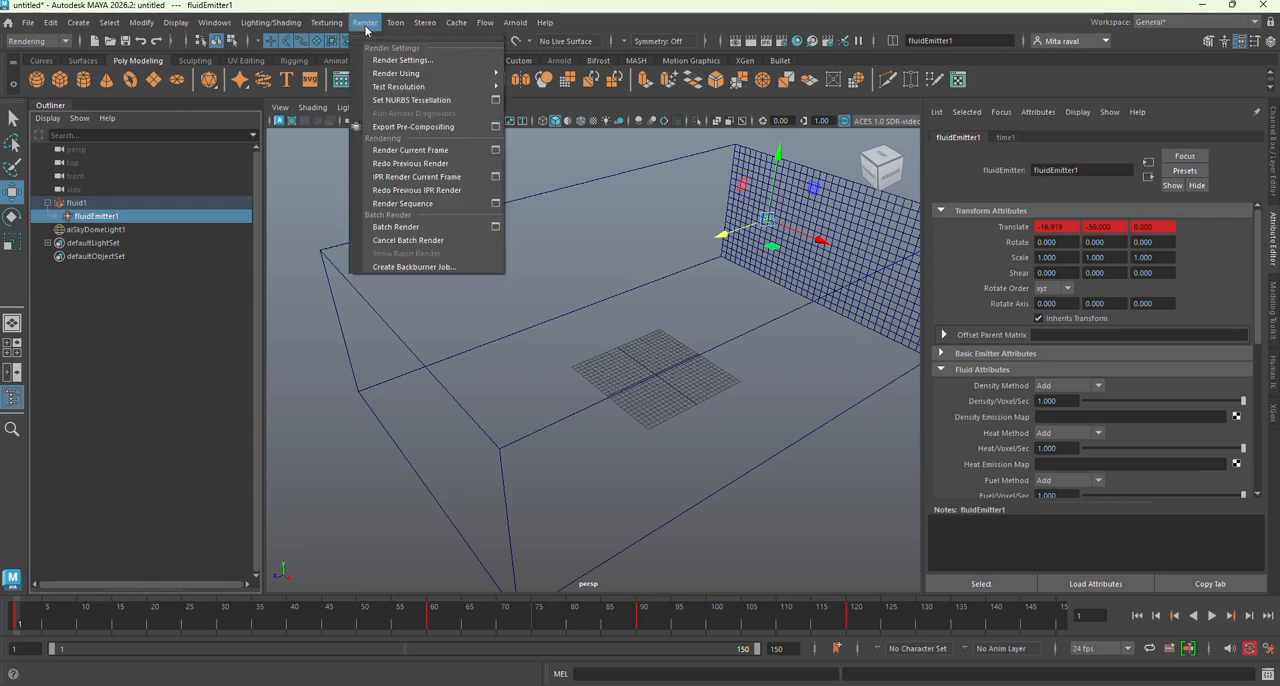
pyautogui.click(397, 227)
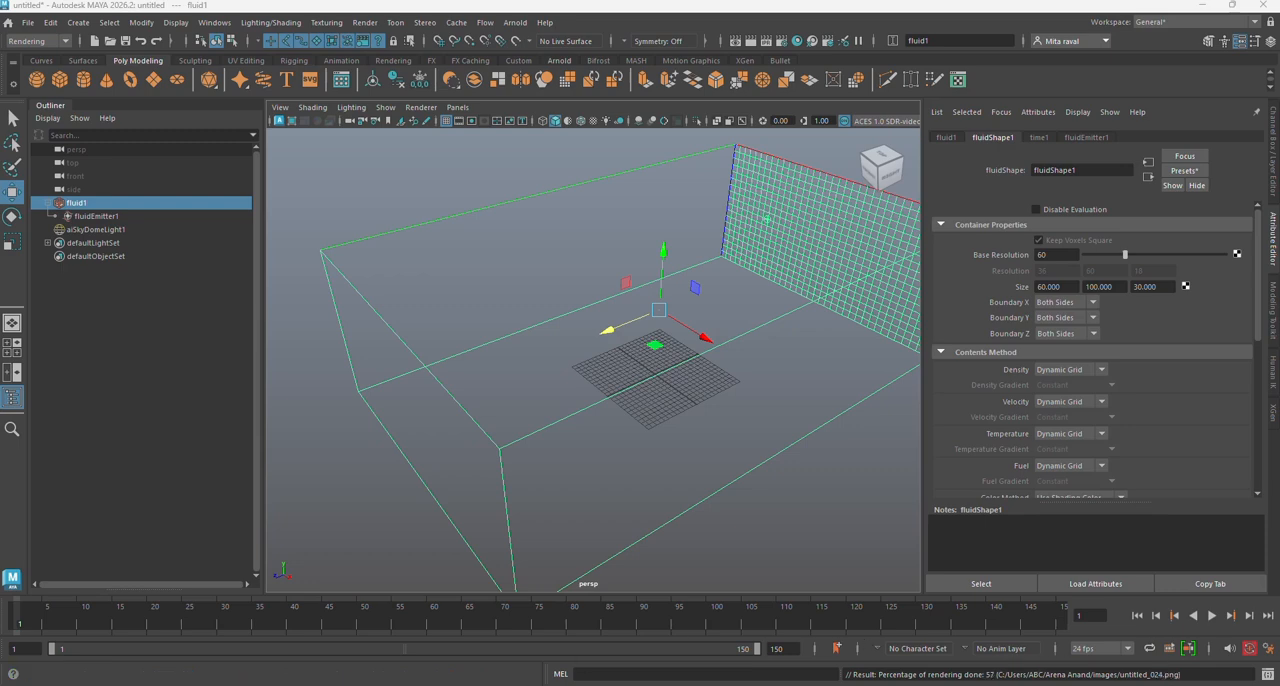
# Step: Switch to the images folder in File Explorer and step through the rendered frames from untitled_001.png to untitled_027.png
pyautogui.click(503, 685)
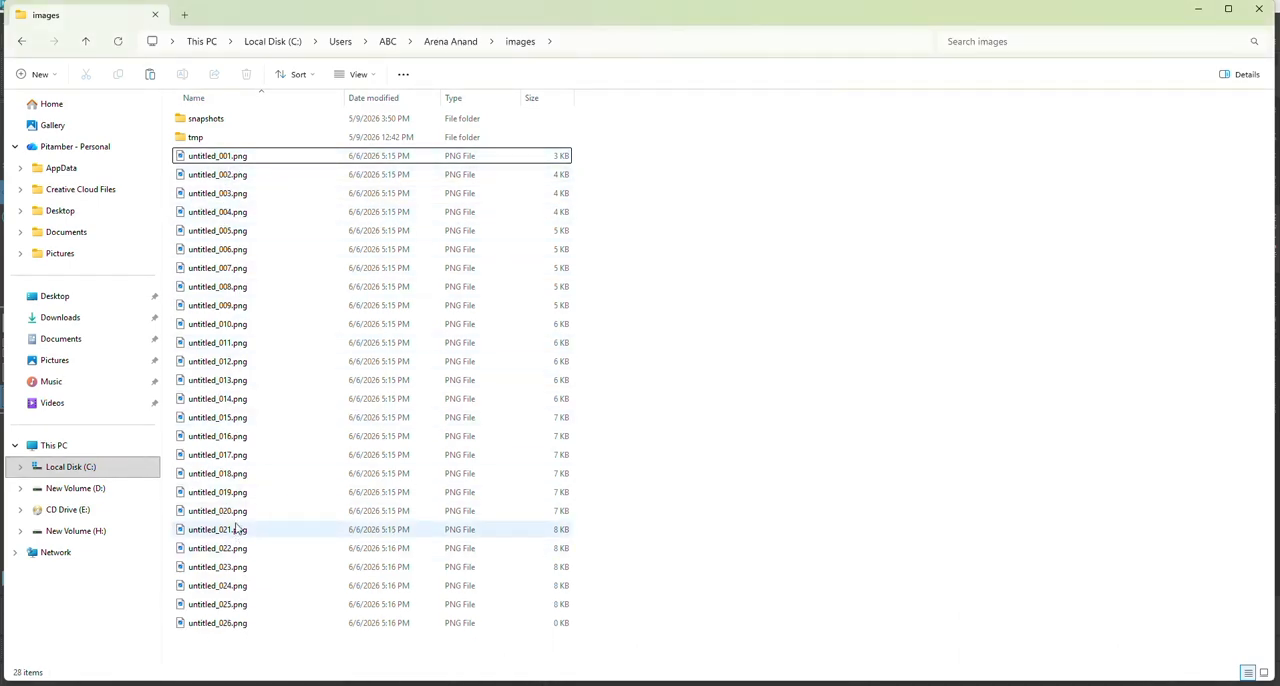
pyautogui.doubleClick(221, 156)
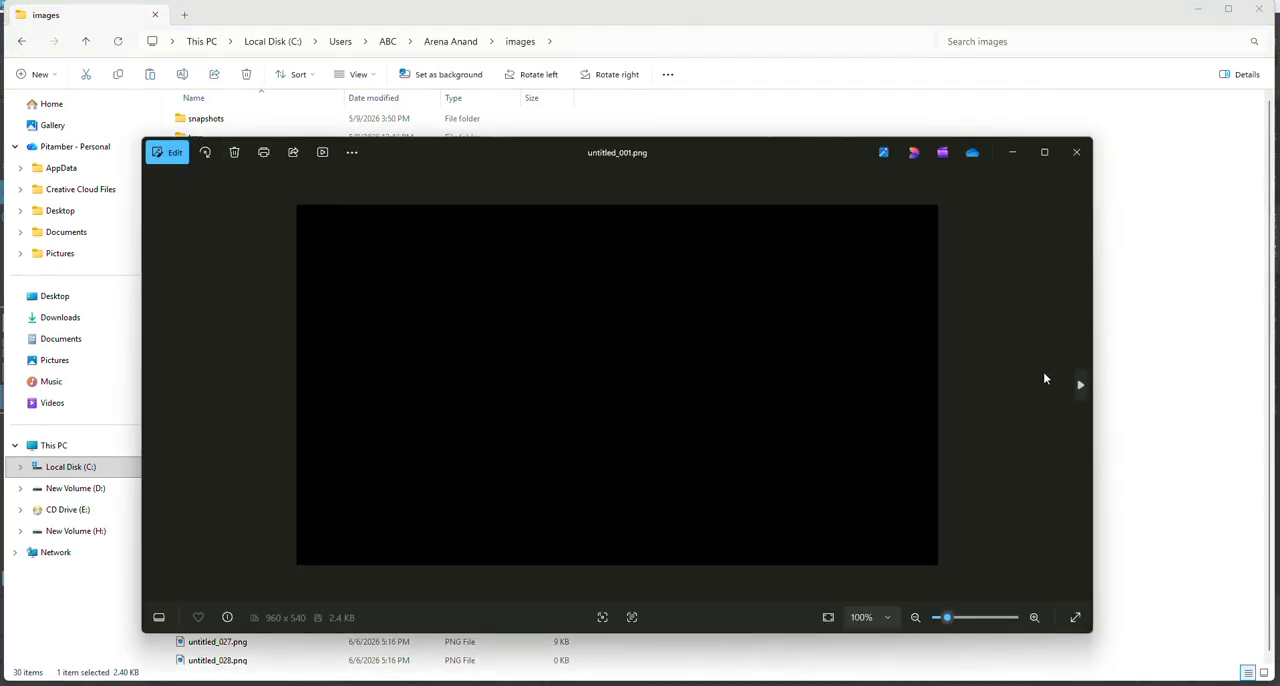
pyautogui.click(1080, 385)
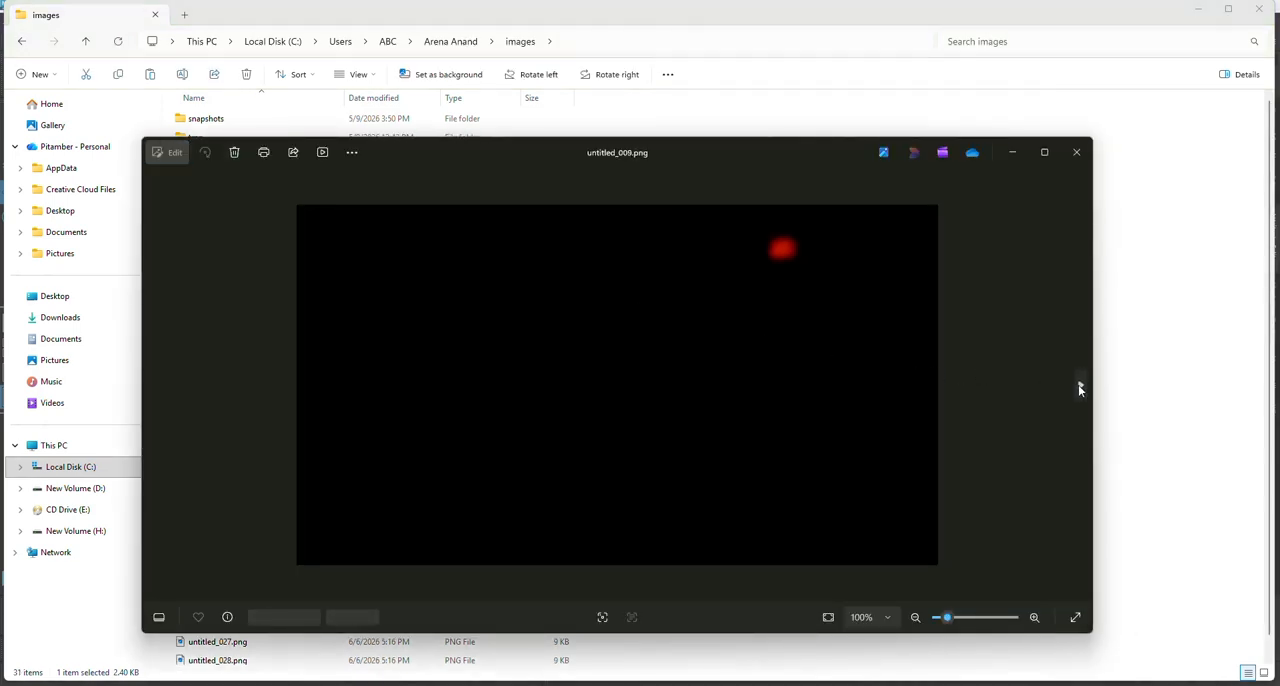
pyautogui.click(1080, 386)
pyautogui.click(1080, 386)
pyautogui.click(1080, 386)
pyautogui.click(1080, 386)
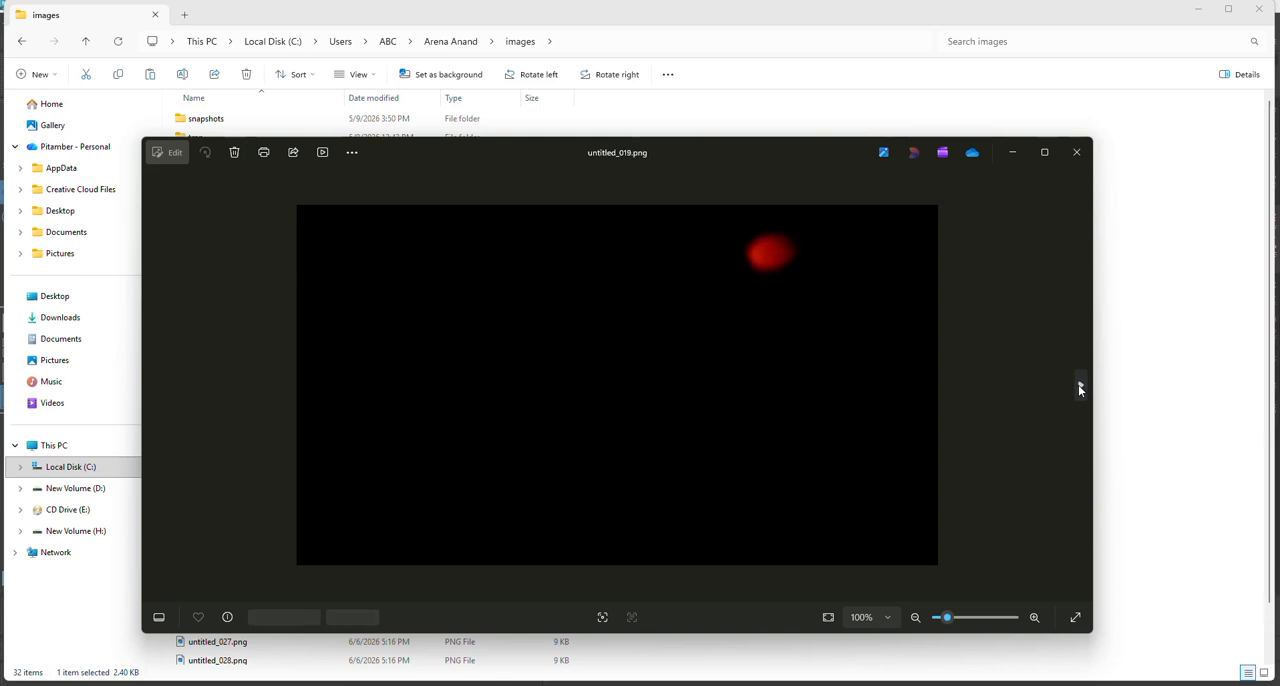
pyautogui.click(1080, 386)
pyautogui.click(1080, 386)
pyautogui.click(1080, 386)
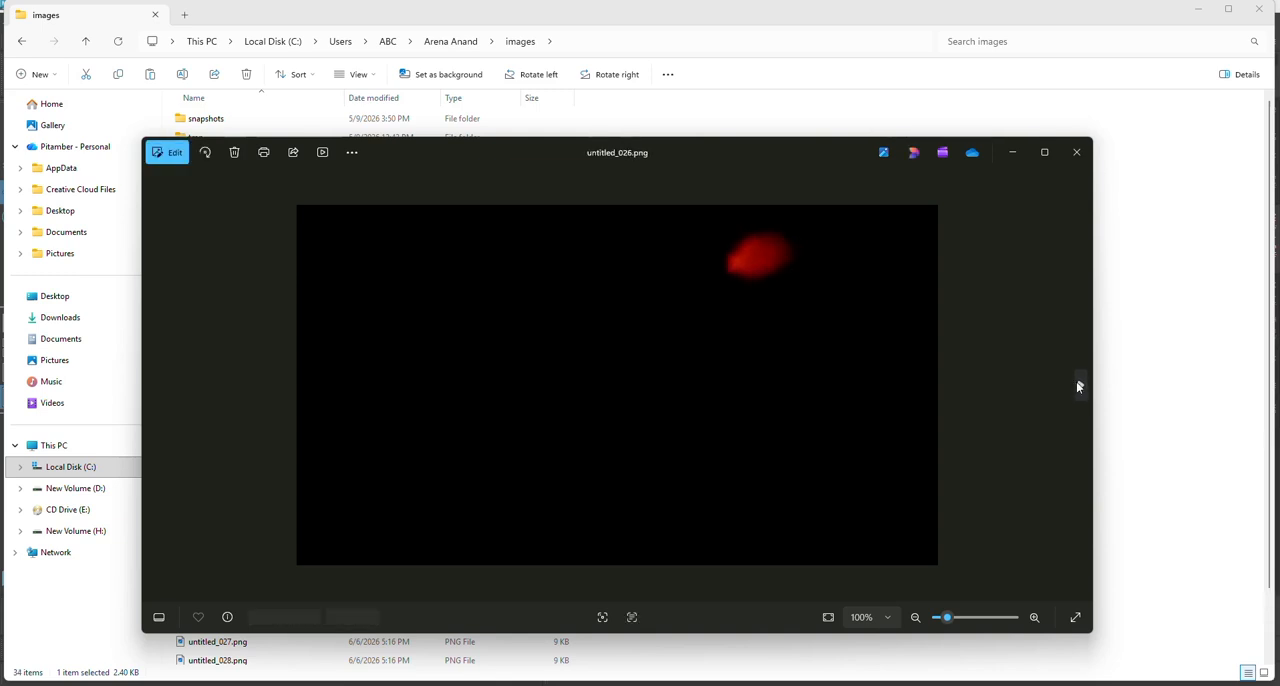
pyautogui.click(1078, 386)
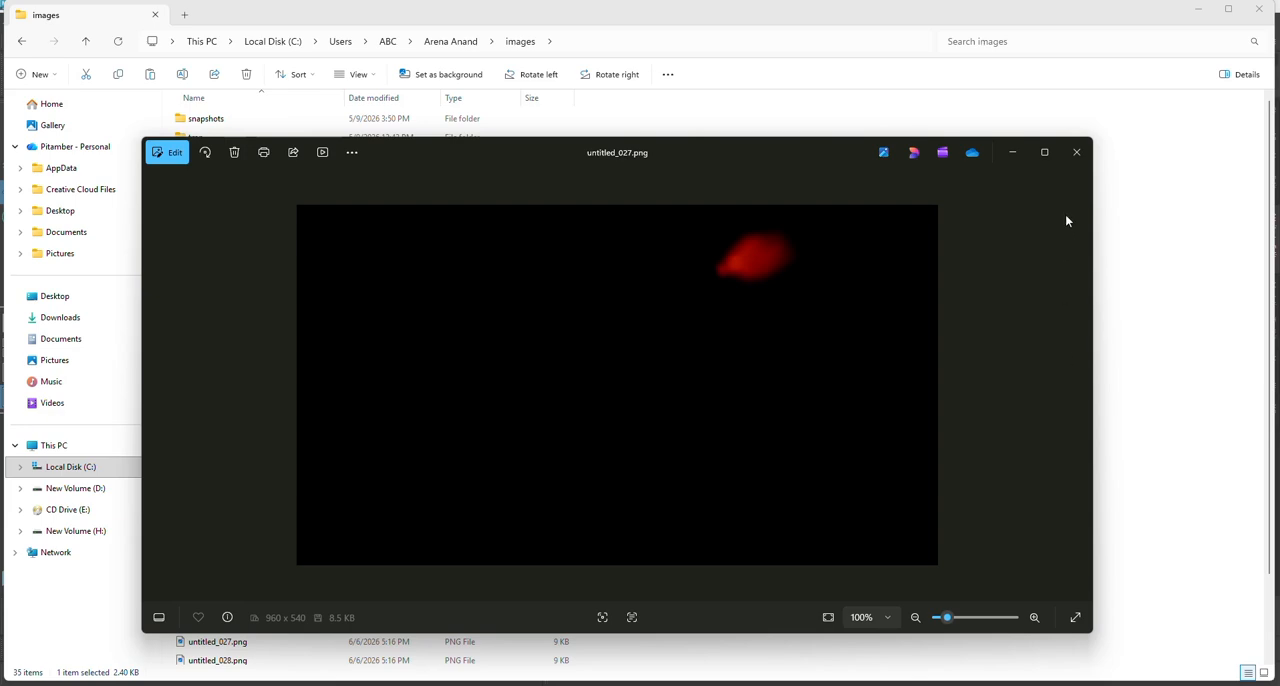
pyautogui.click(1078, 153)
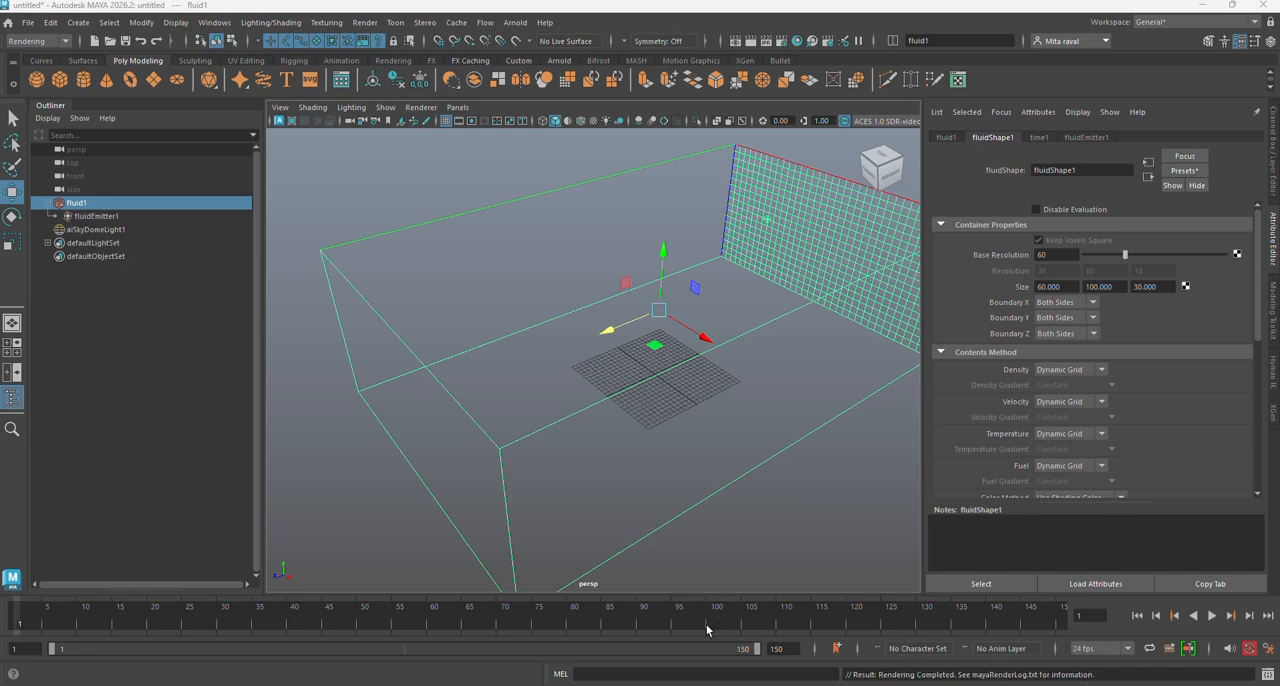
# Step: Return to the images folder in File Explorer and look through the complete list of rendered PNG frames
pyautogui.click(468, 628)
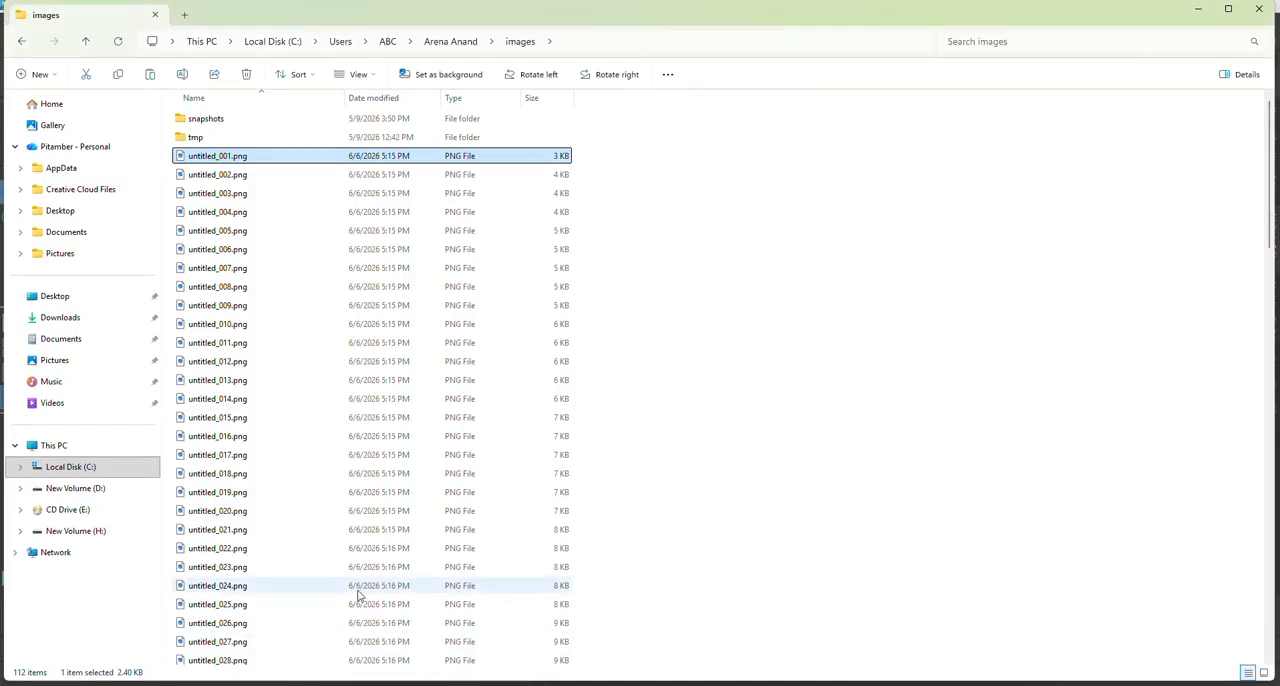
pyautogui.scroll(-3, 285, 431)
pyautogui.scroll(-20, 300, 432)
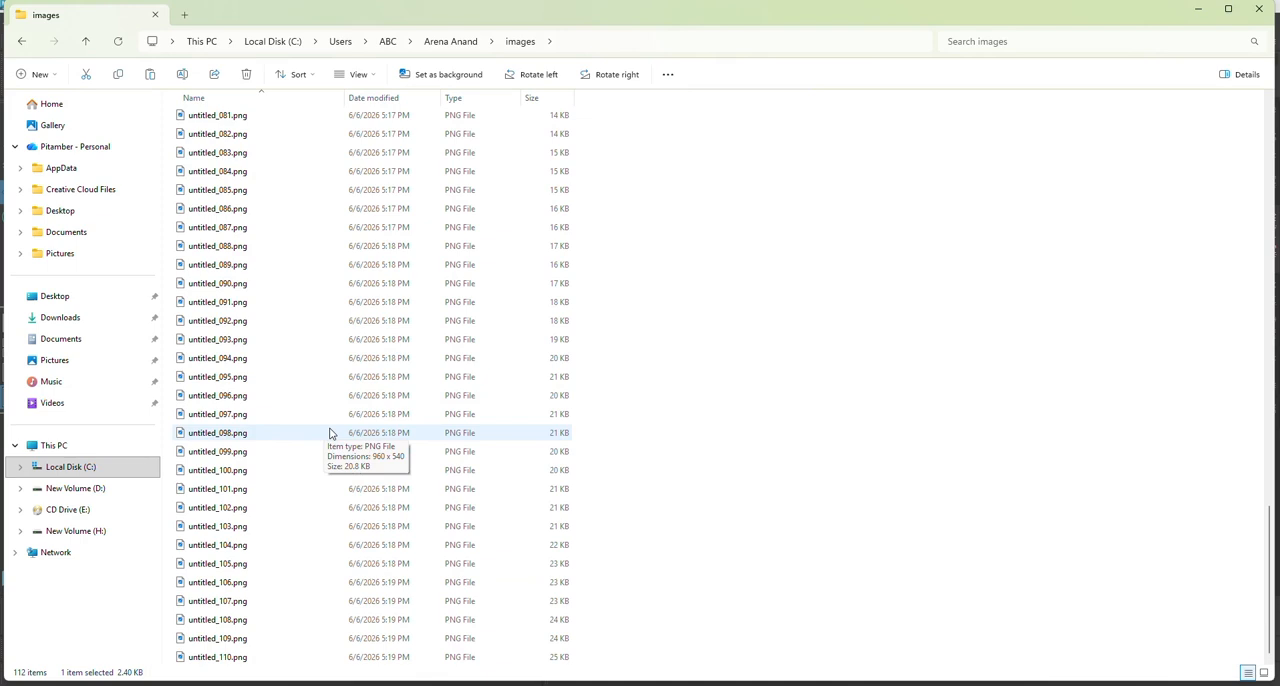
pyautogui.scroll(20, 332, 430)
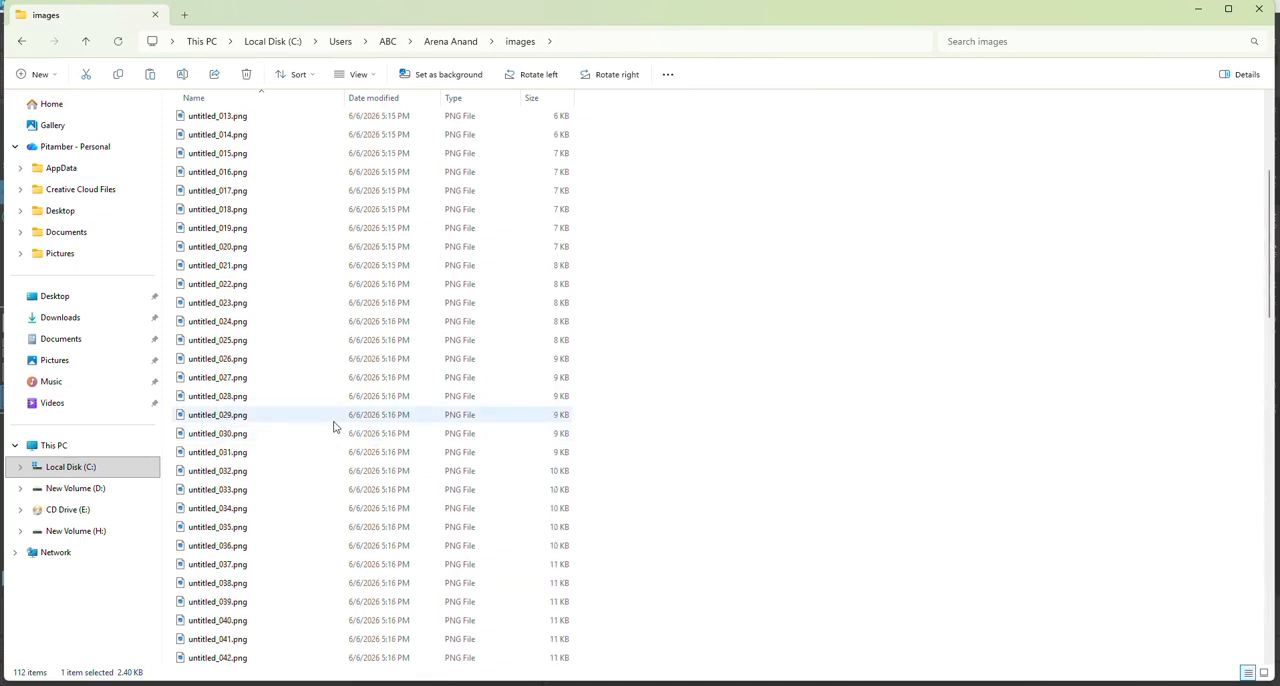
pyautogui.scroll(5, 334, 427)
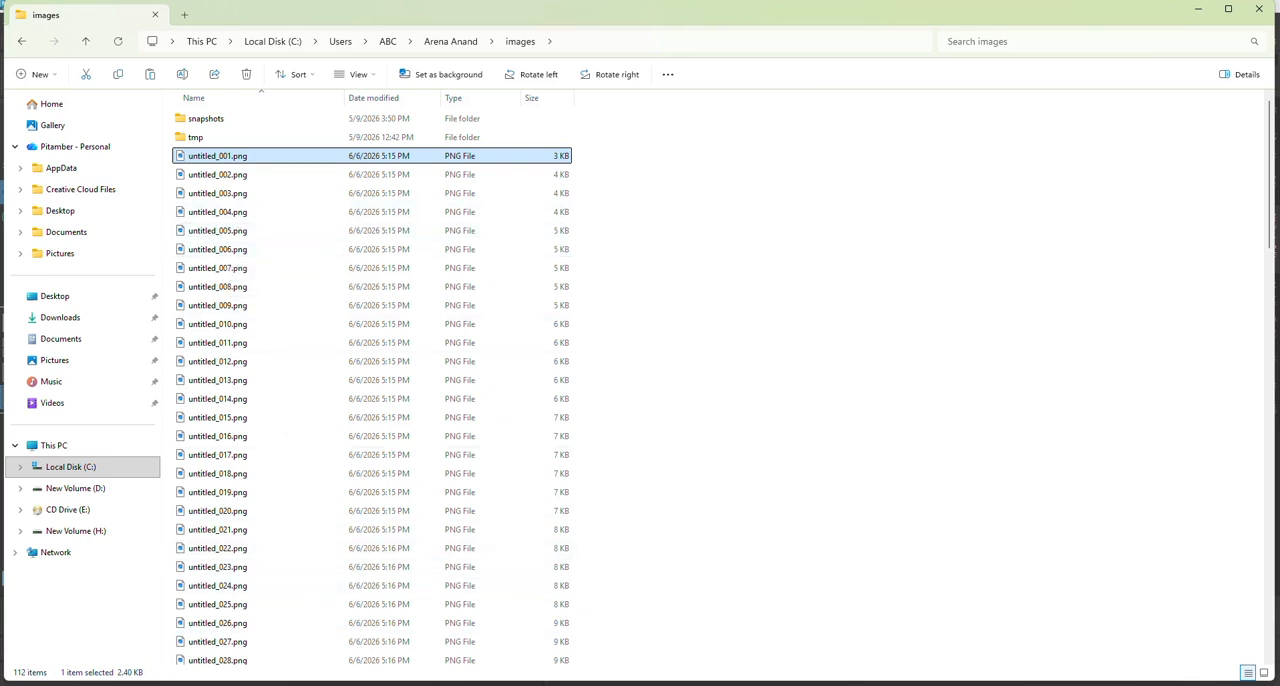
# Step: Launch FCheck and copy the path of the rendered images folder from File Explorer
pyautogui.press('super')
pyautogui.write('fc')
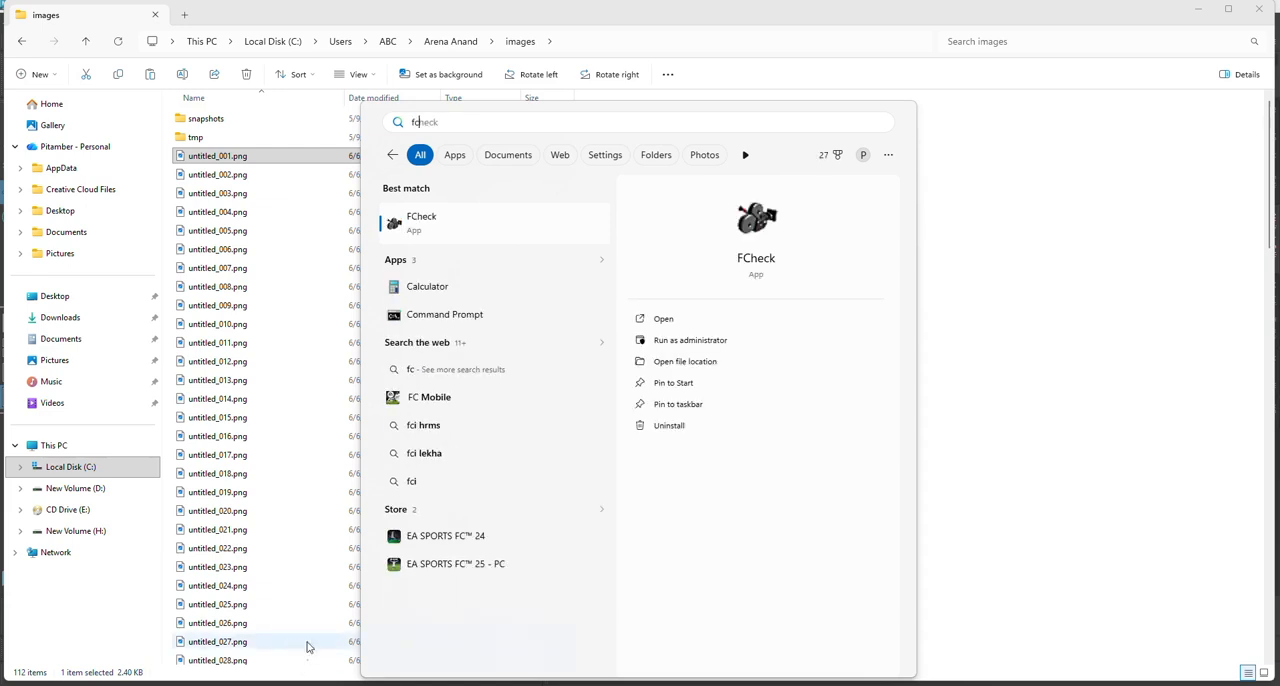
pyautogui.click(413, 226)
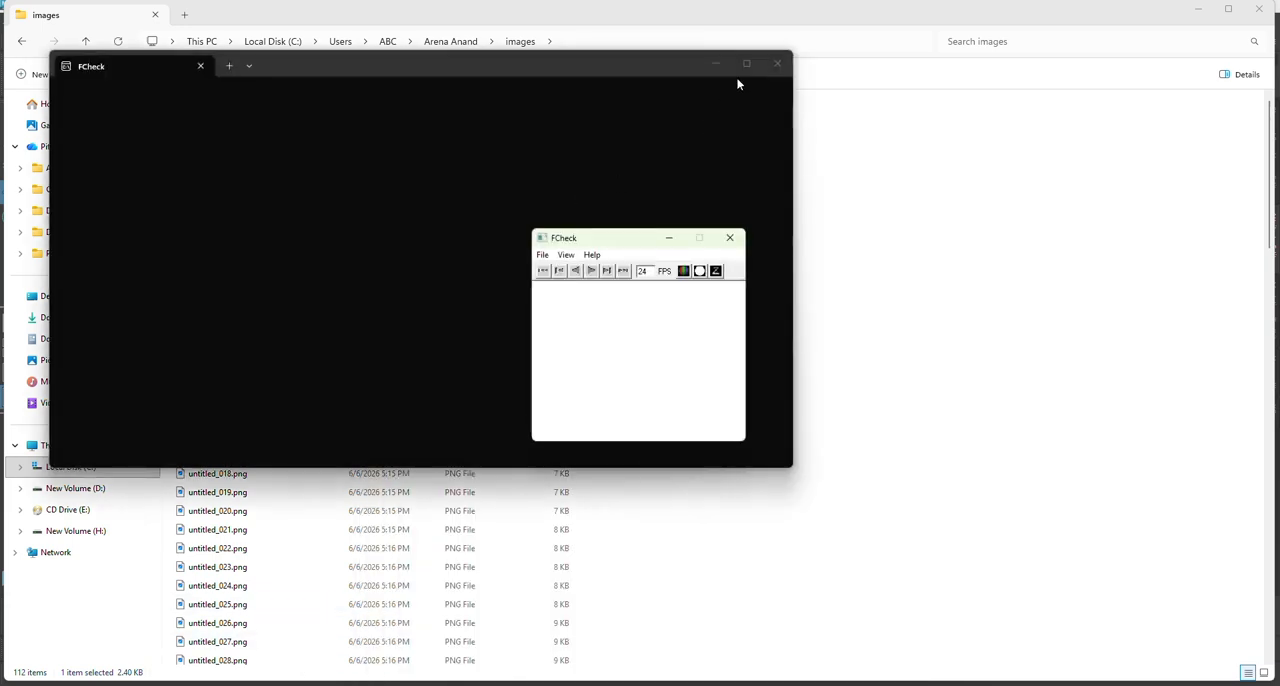
pyautogui.click(776, 62)
pyautogui.click(811, 32)
pyautogui.hotkey('ctrl', 'c')
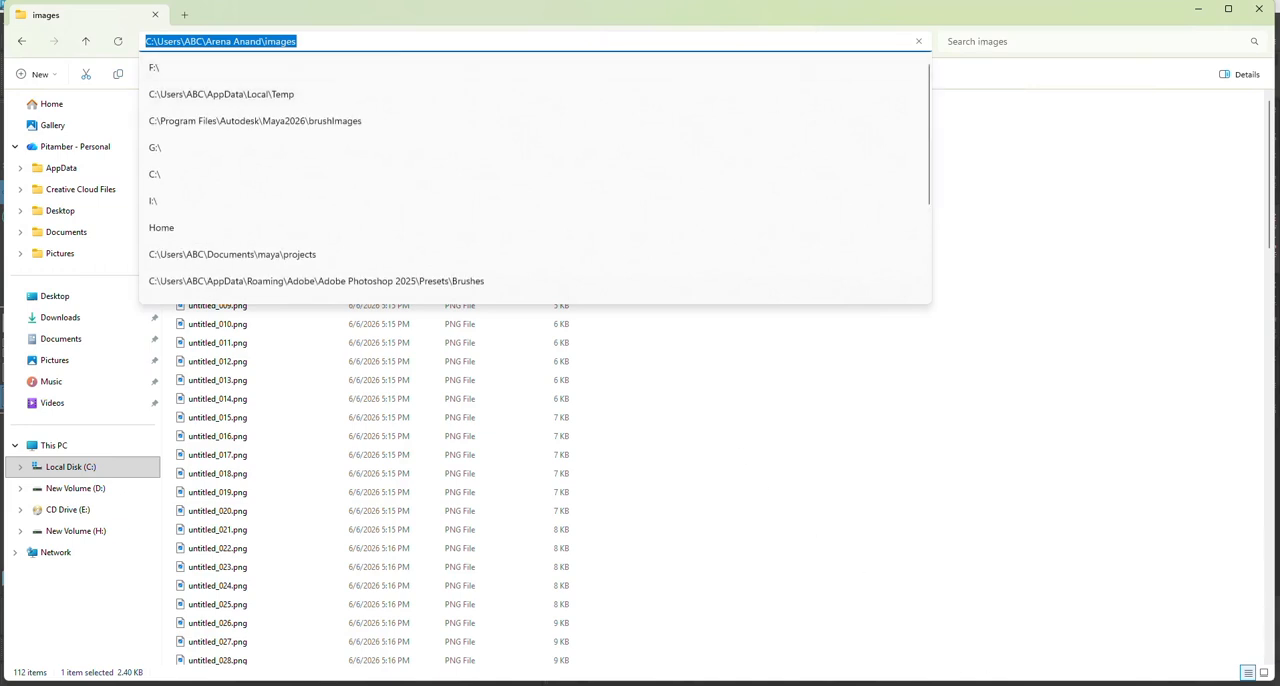
# Step: Open the rendered sequence as an animation in FCheck from the copied folder path, starting with untitled_001.png
pyautogui.click(542, 255)
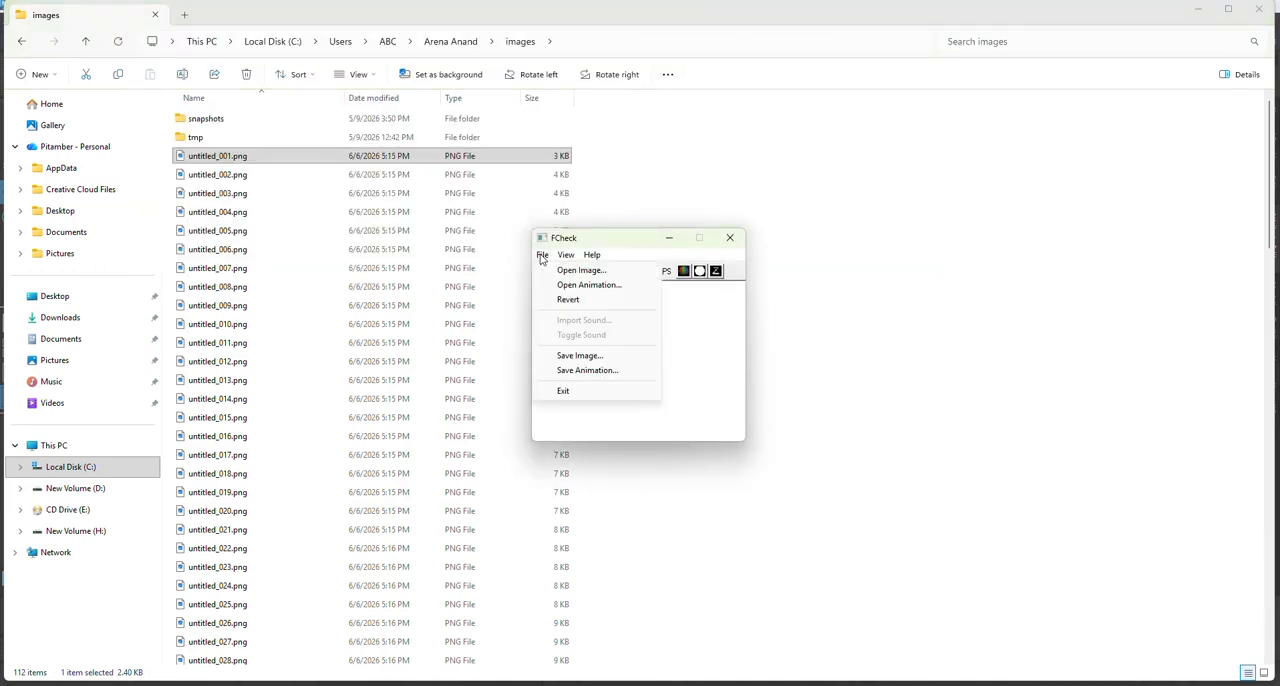
pyautogui.click(561, 286)
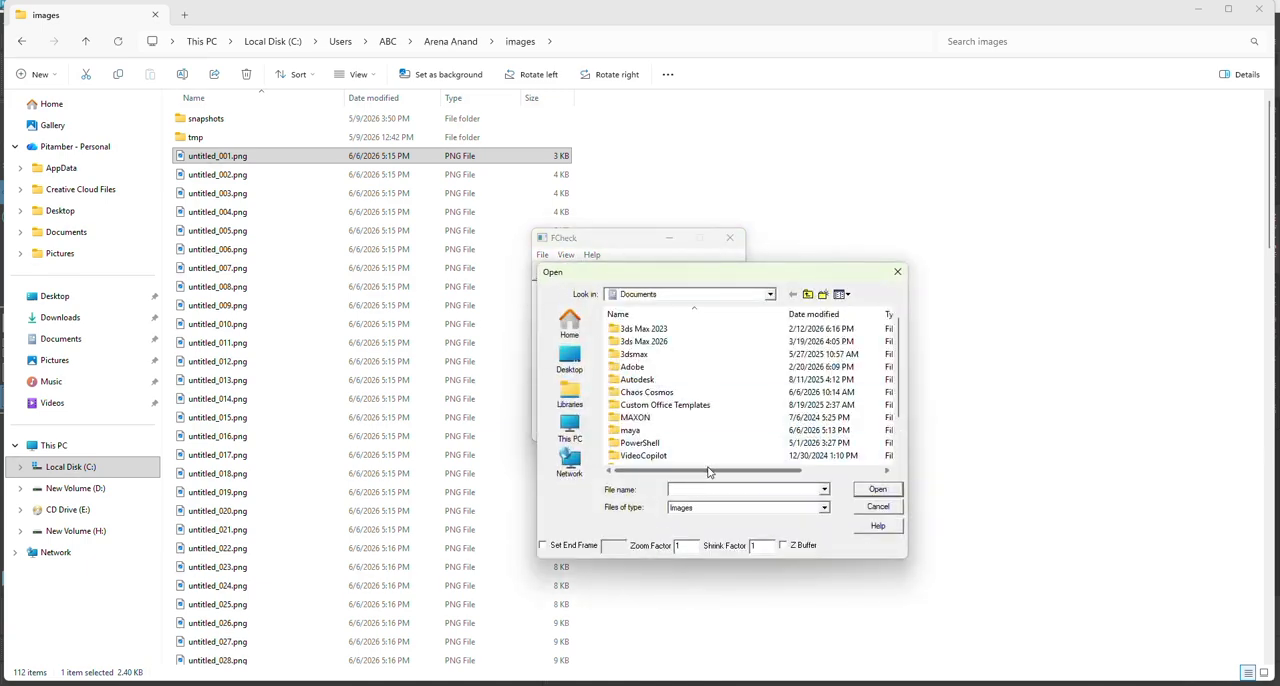
pyautogui.hotkey('ctrl', 'v')
pyautogui.press('Return')
pyautogui.click(778, 368)
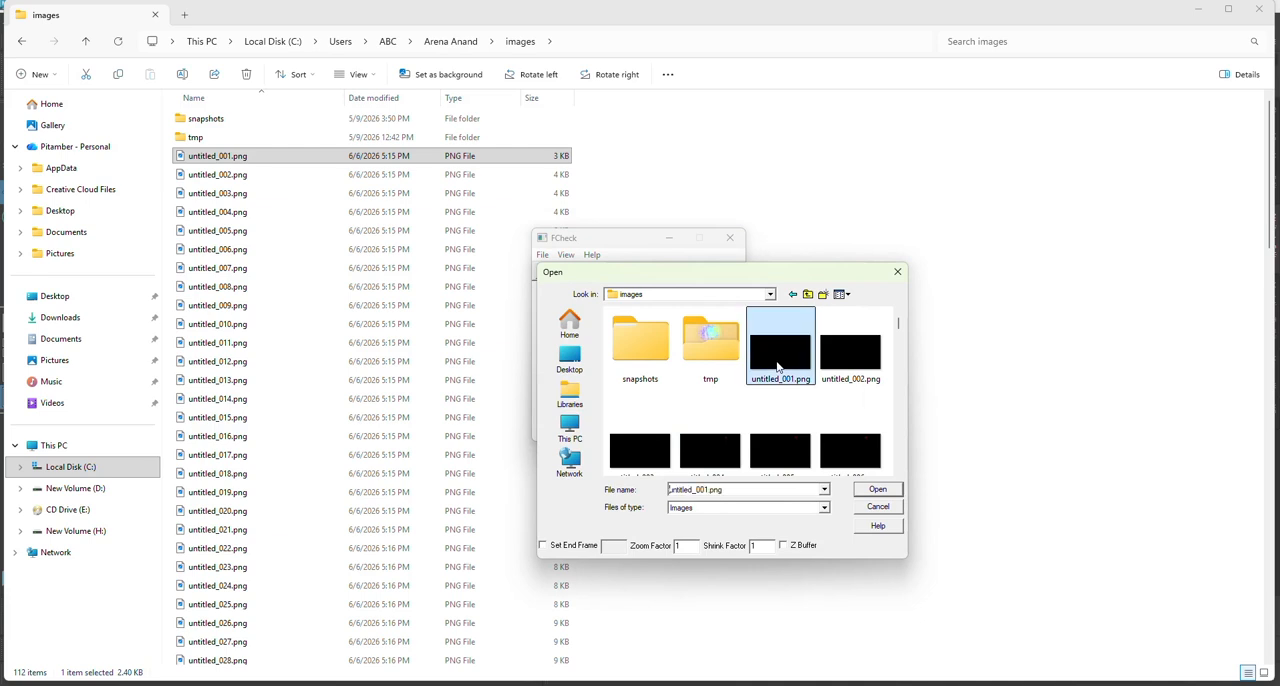
pyautogui.click(877, 489)
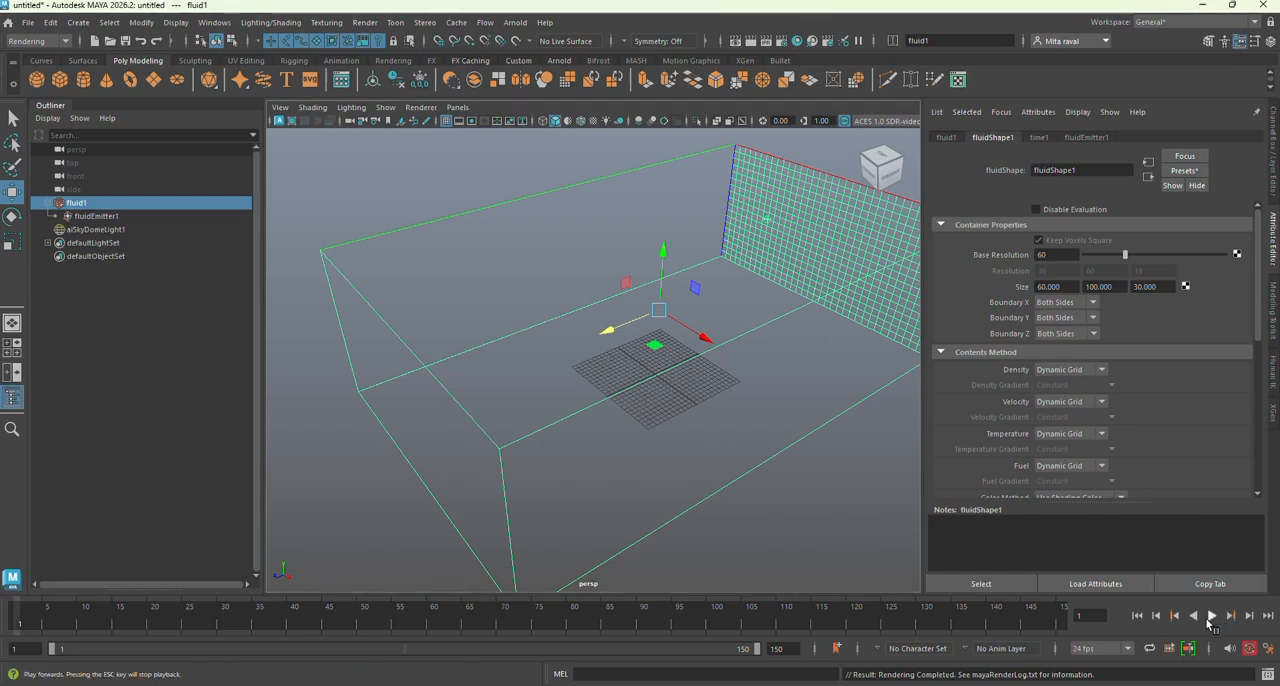
# Step: Switch back to Maya and play the fluid simulation from frame 1
pyautogui.click(1210, 616)
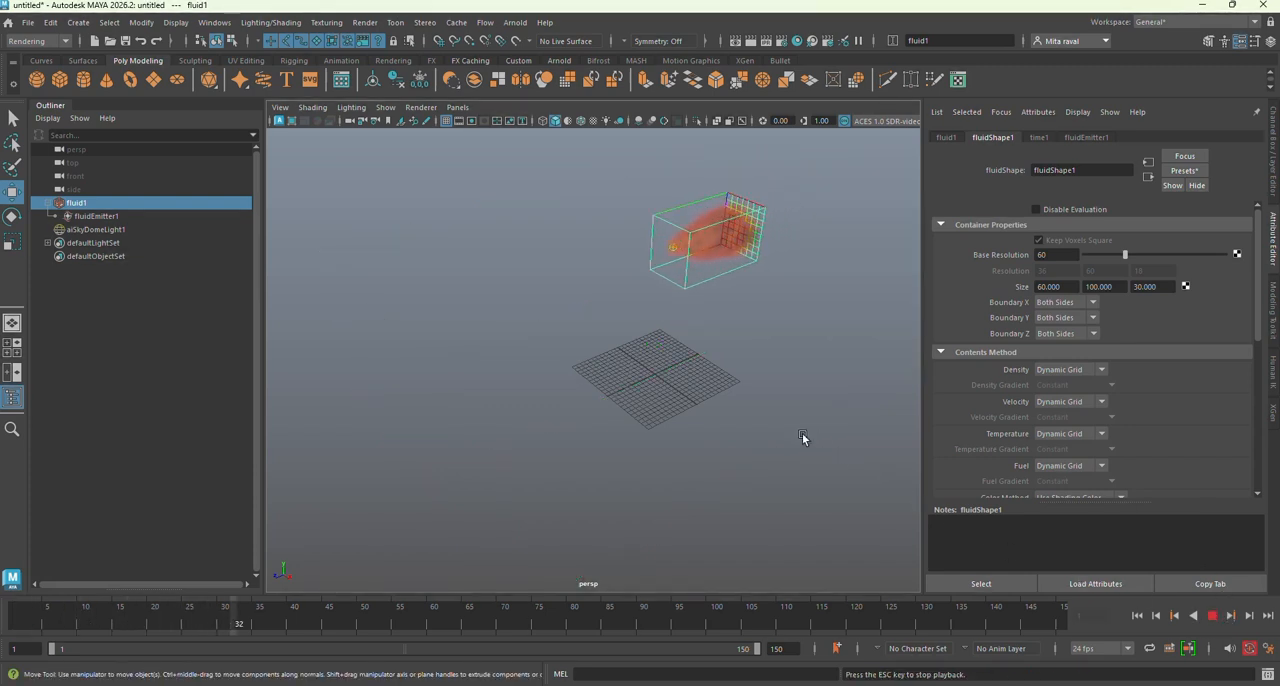